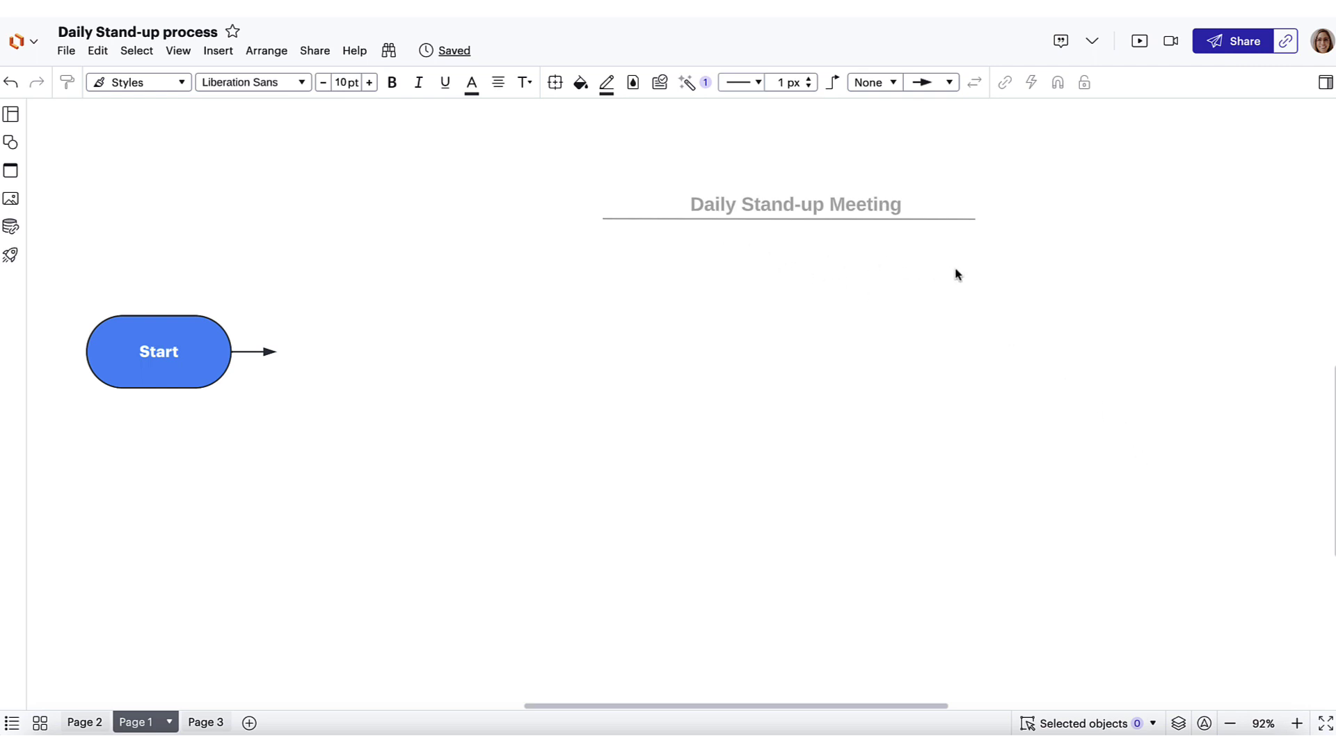
Add a sticky note below the title reading 'What information would be helpful for a new project manager to have?'.
left_click(11, 143)
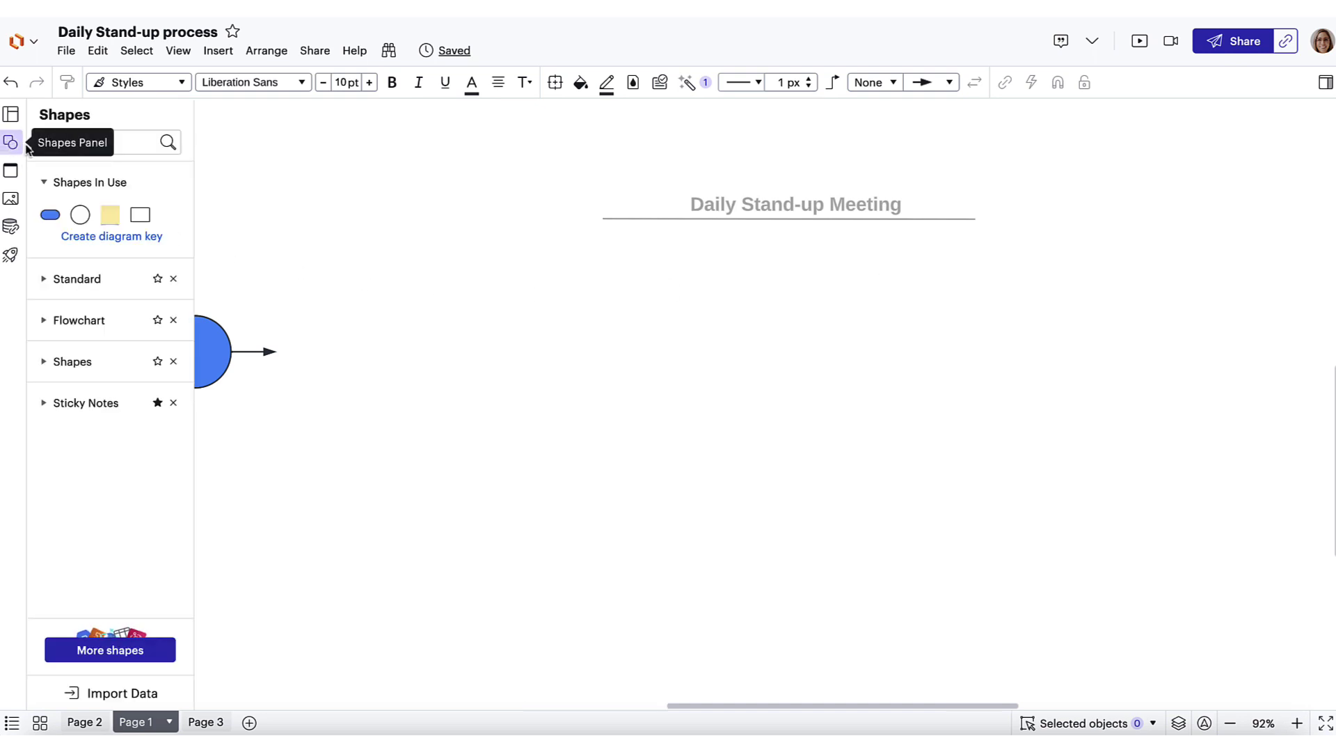
left_click_drag(110, 214, 812, 382)
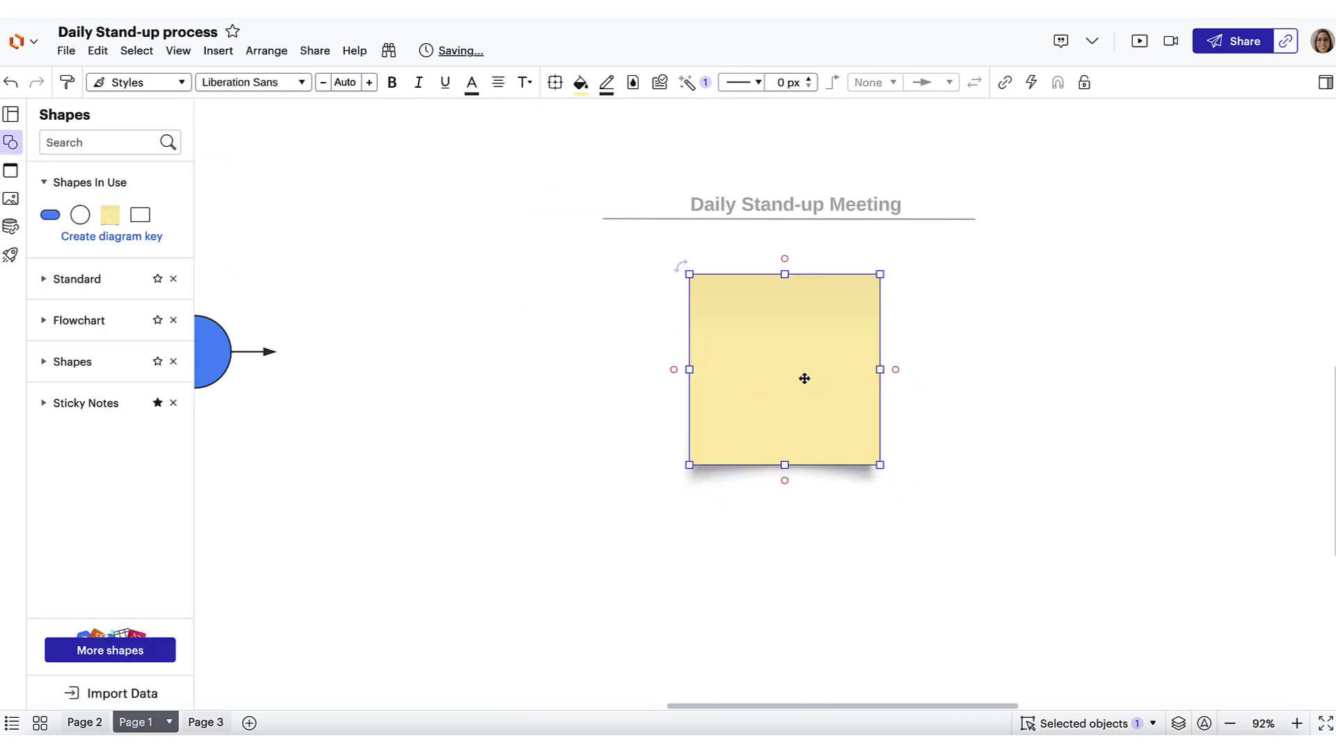
type("What information would be helpful ")
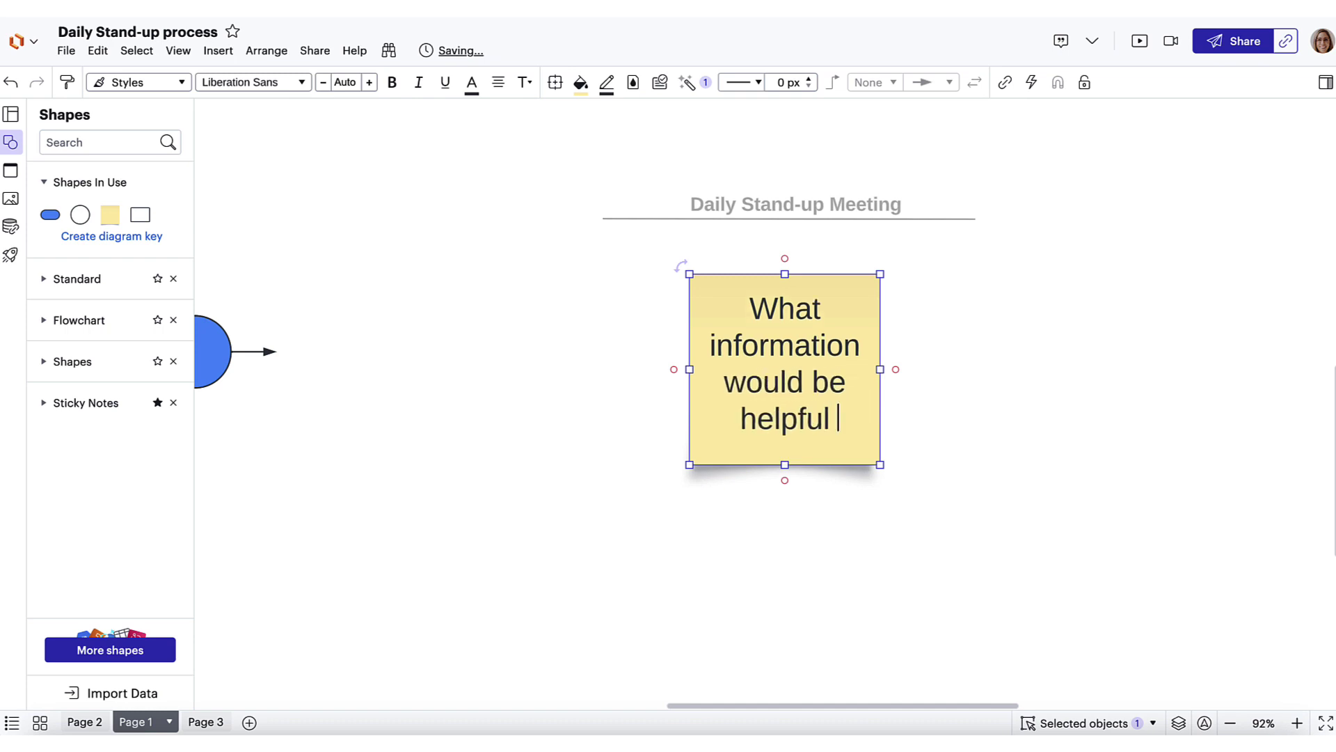
type("for a new project manager to have?")
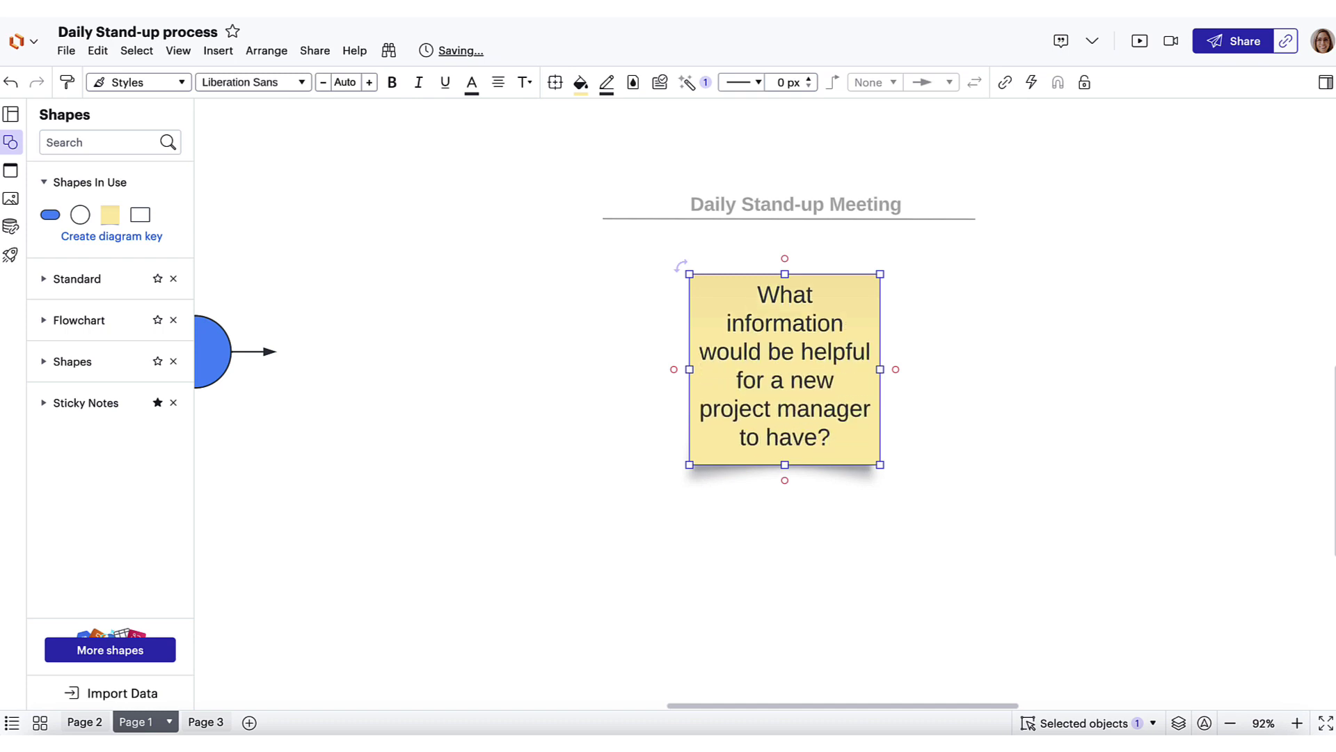
left_click(1063, 394)
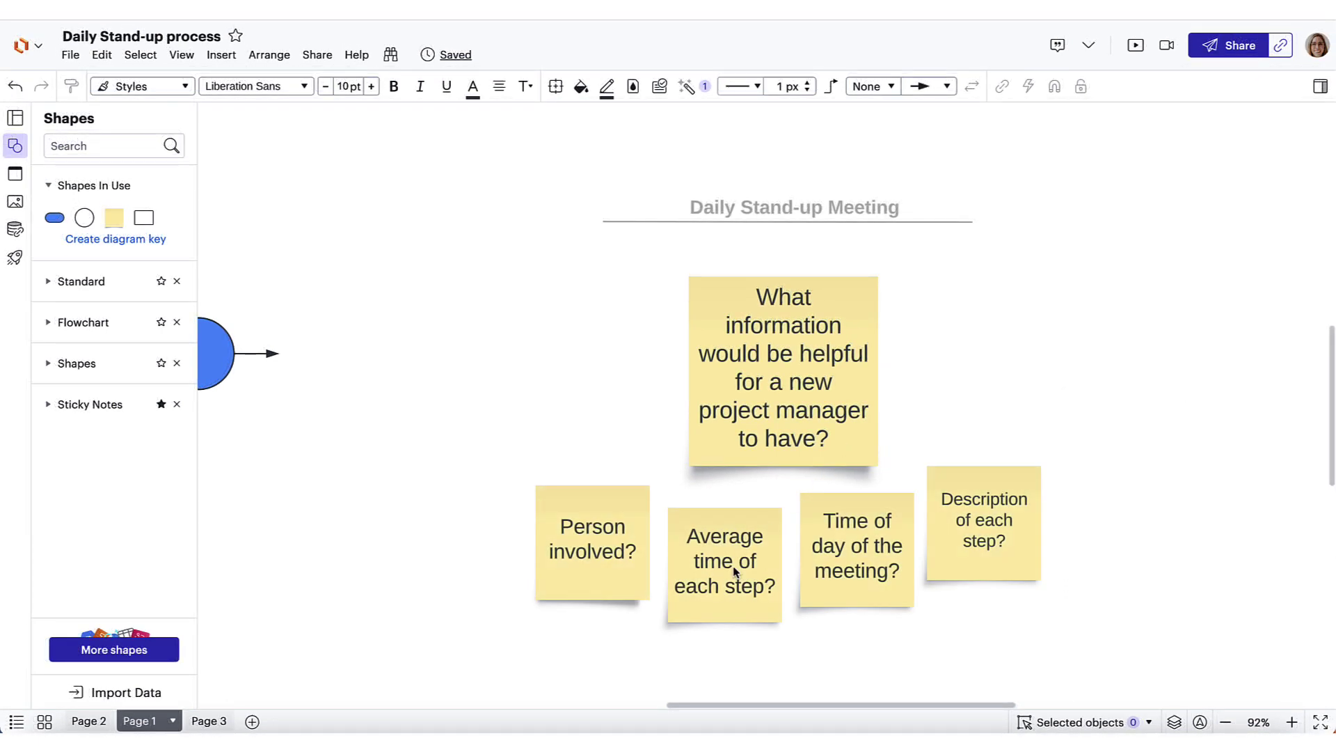
Move the Average time and Description of each step notes to the upper right.
left_click_drag(721, 576, 1110, 300)
left_click_drag(983, 531, 1120, 429)
left_click(1185, 550)
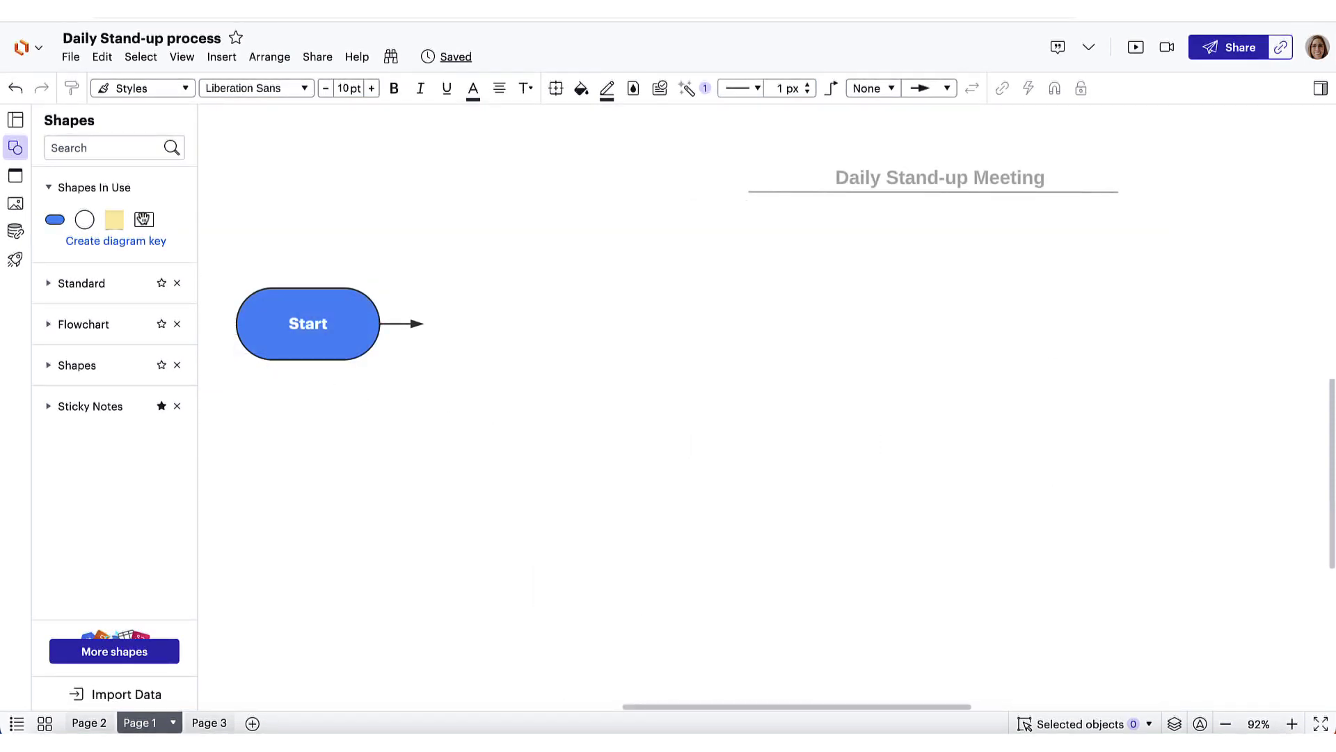
Add a process box after Start labelled 'Casual catch-up'.
mouse_move(143, 219)
left_click_drag(143, 220, 479, 323)
double_click(480, 323)
type("Casual catch-u")
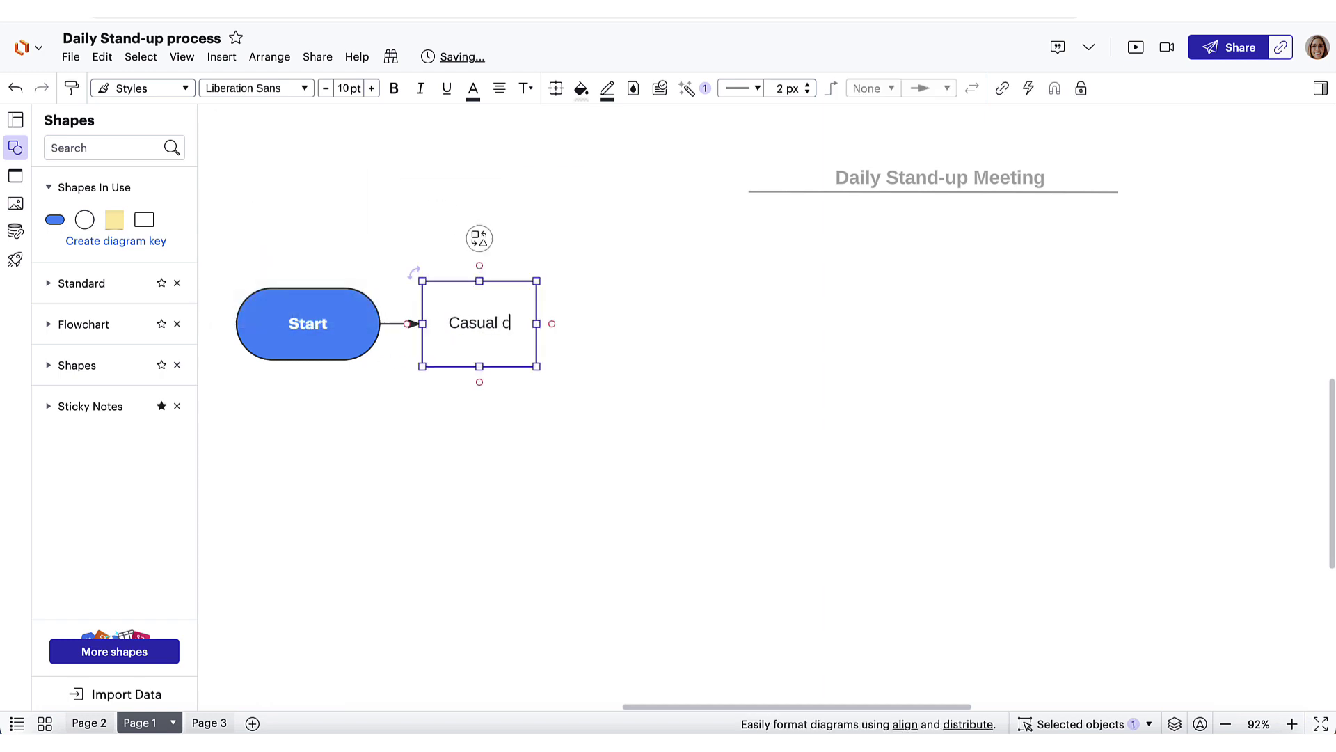
type("p")
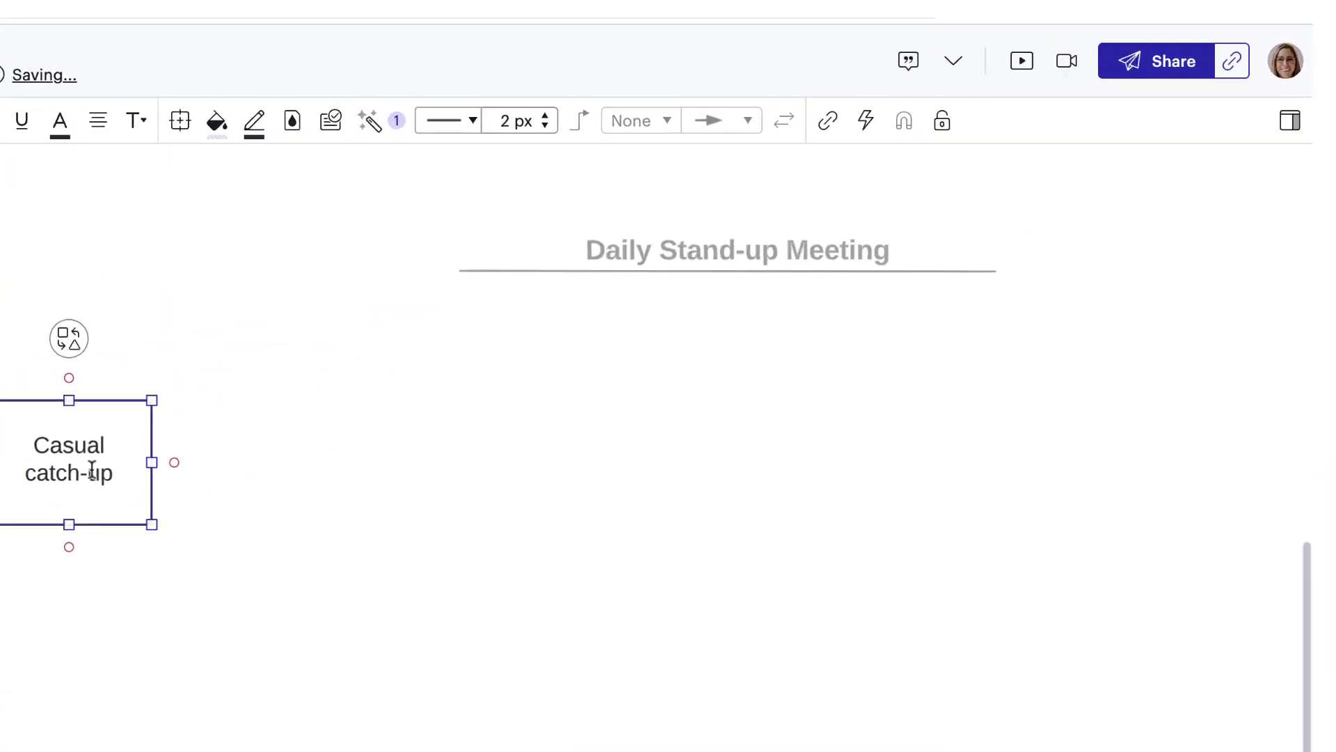
Give the Casual catch-up shape a Time (mins) data field with value 5.
left_click(1265, 154)
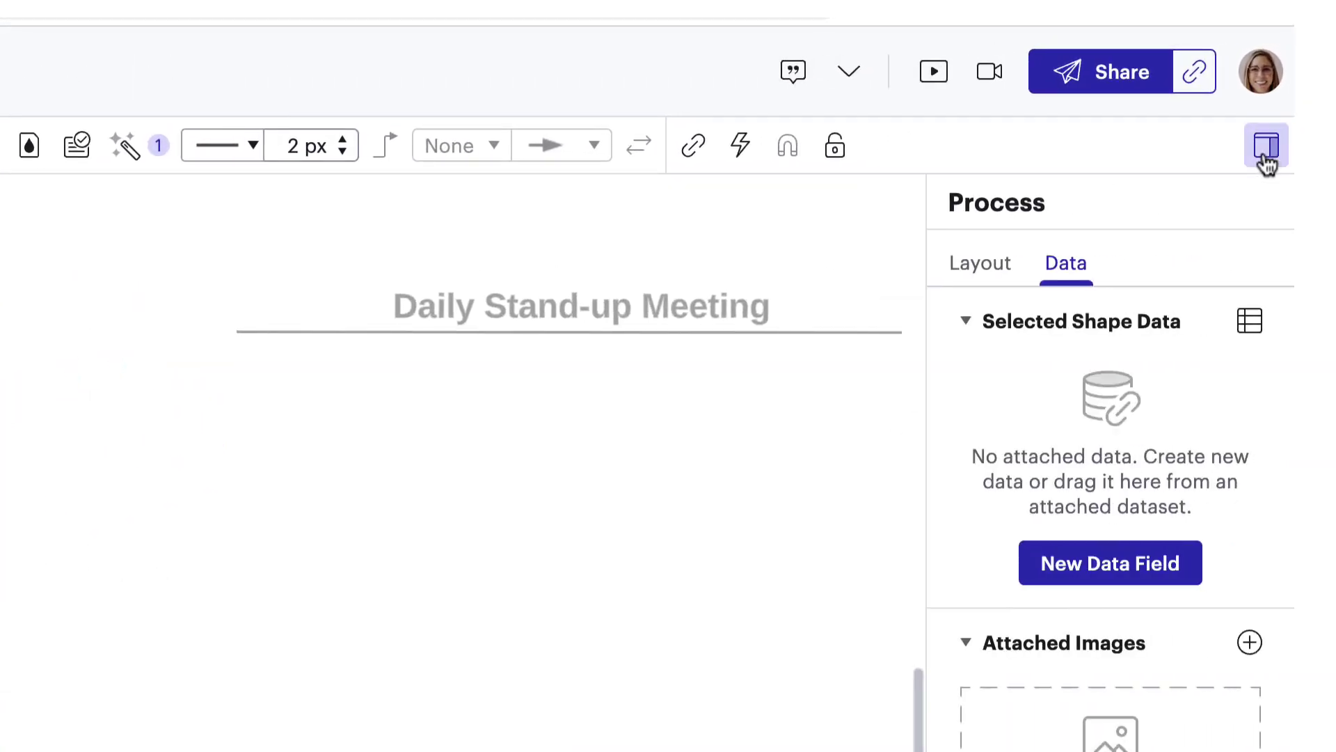
left_click(1151, 562)
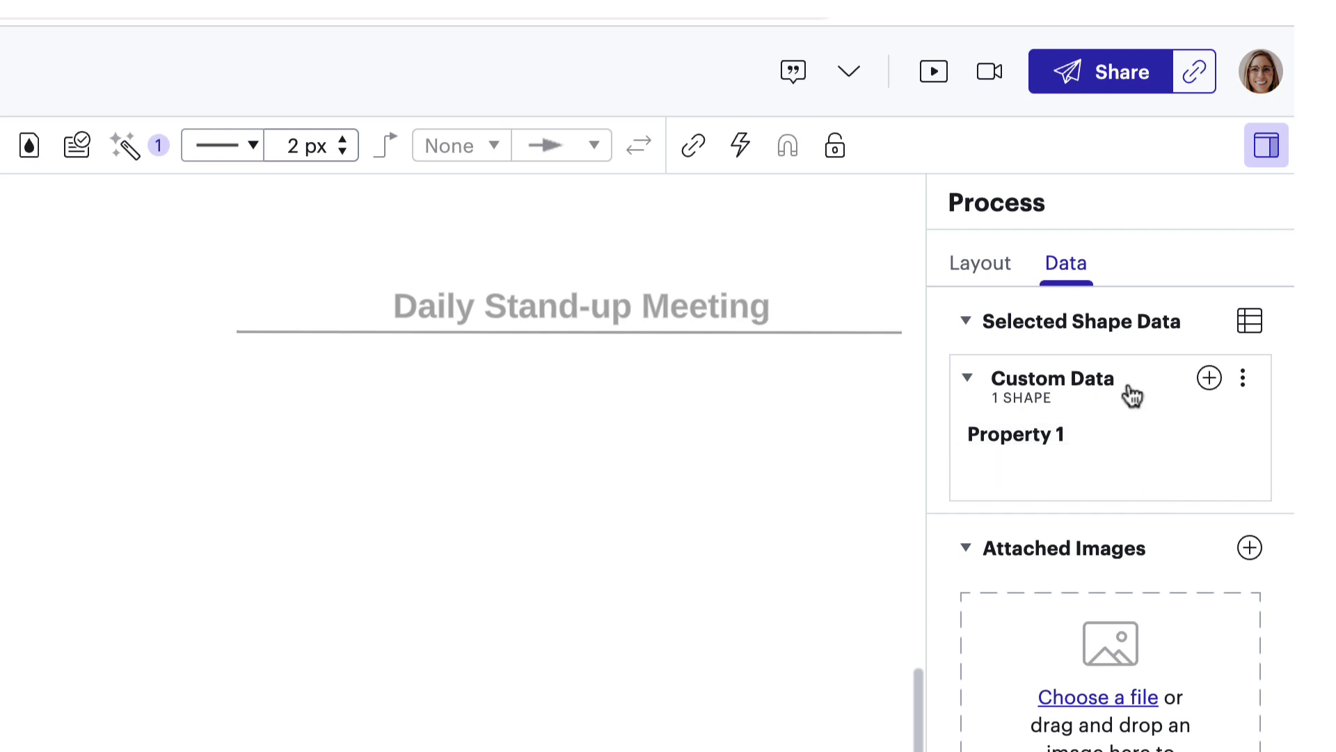
double_click(1130, 437)
type("Time (mins)")
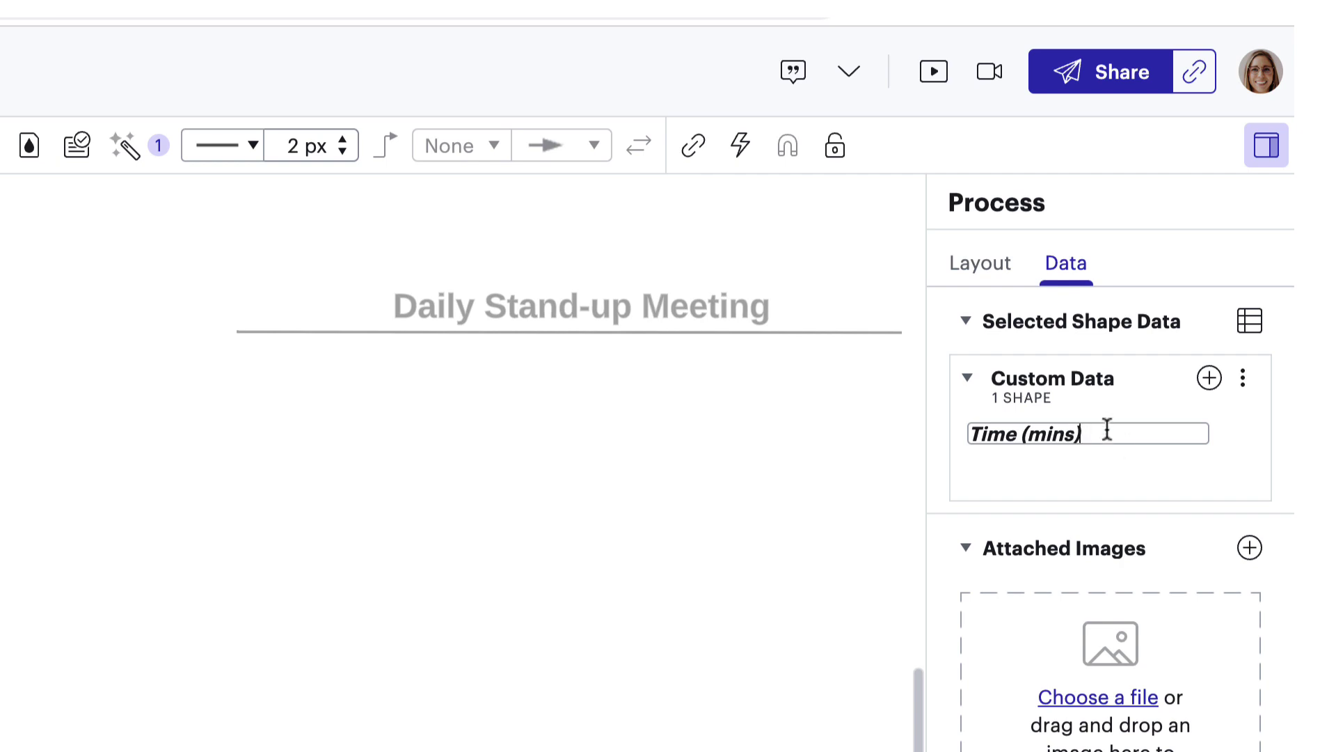
key("Return")
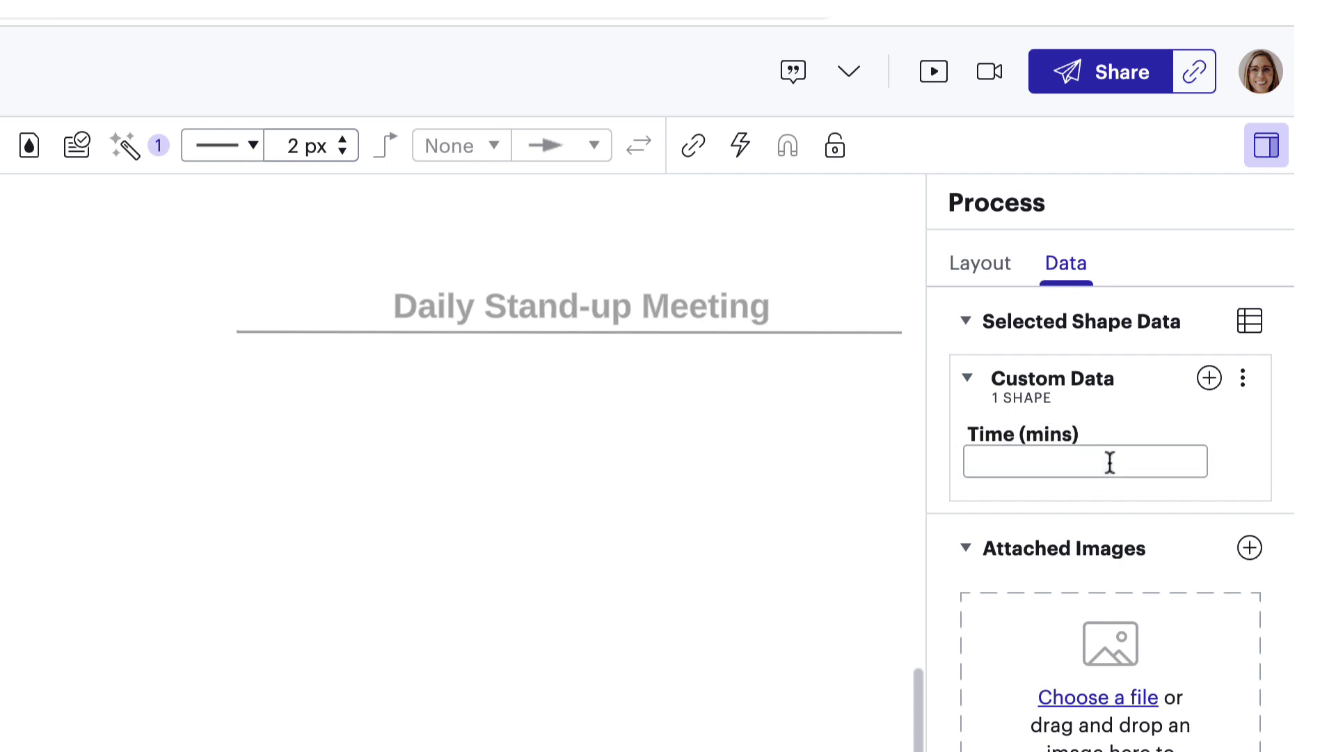
type("5")
left_click(1097, 433)
left_click_drag(1097, 434, 1019, 439)
left_click(1110, 453)
Add a second data field named Description with a catch-up description value.
left_click(1209, 379)
left_click(1076, 500)
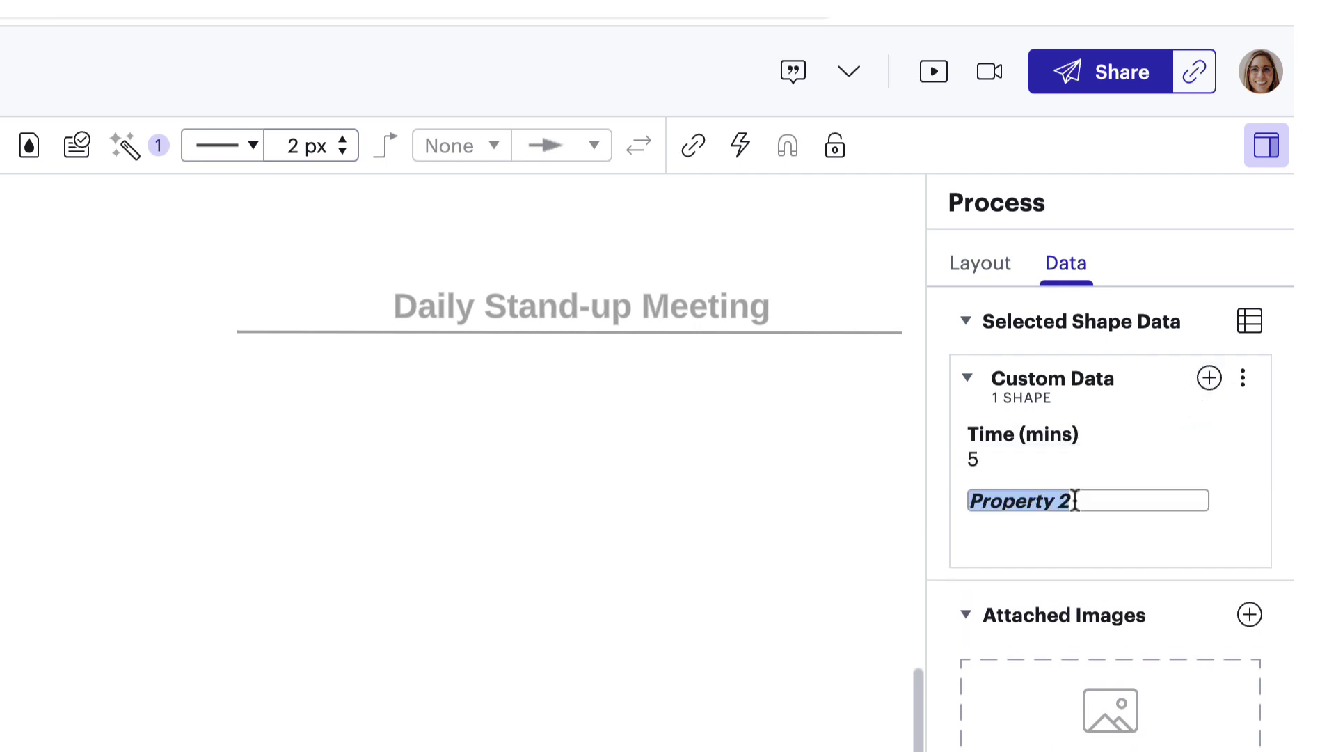
type("Description")
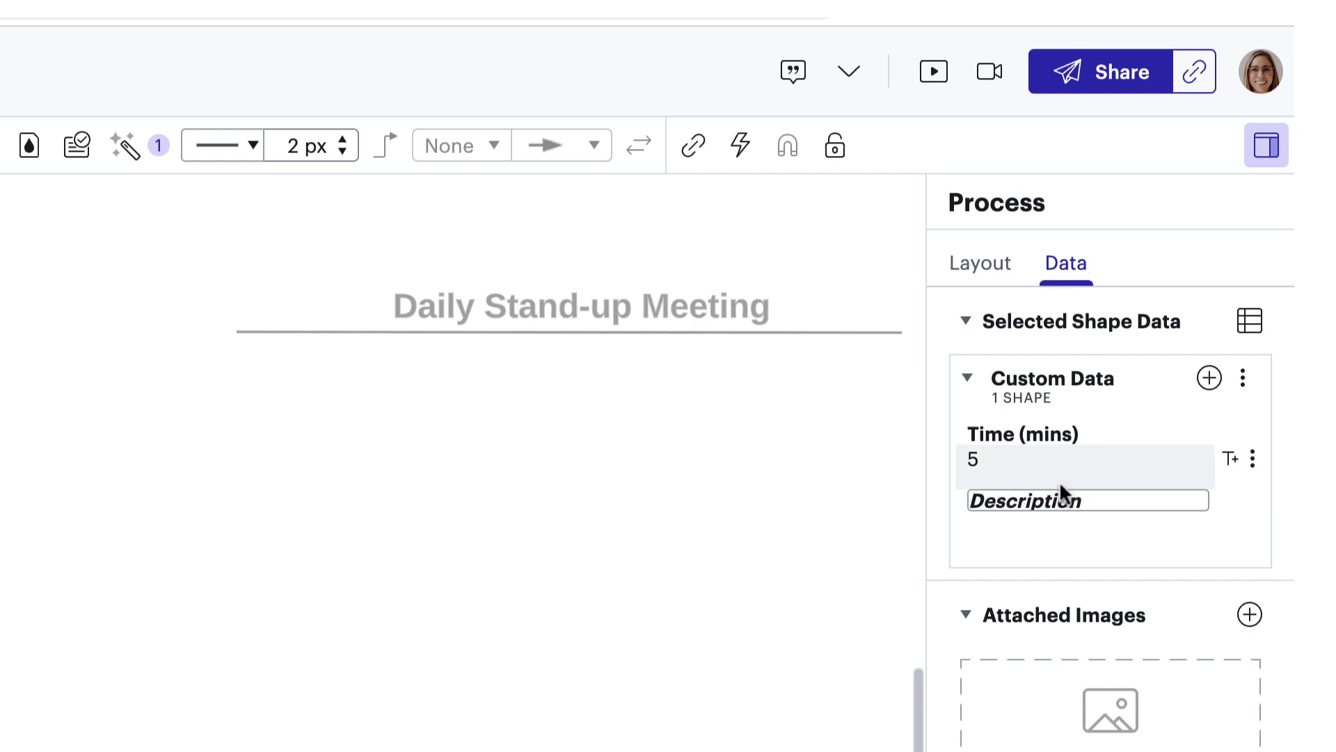
left_click(1047, 536)
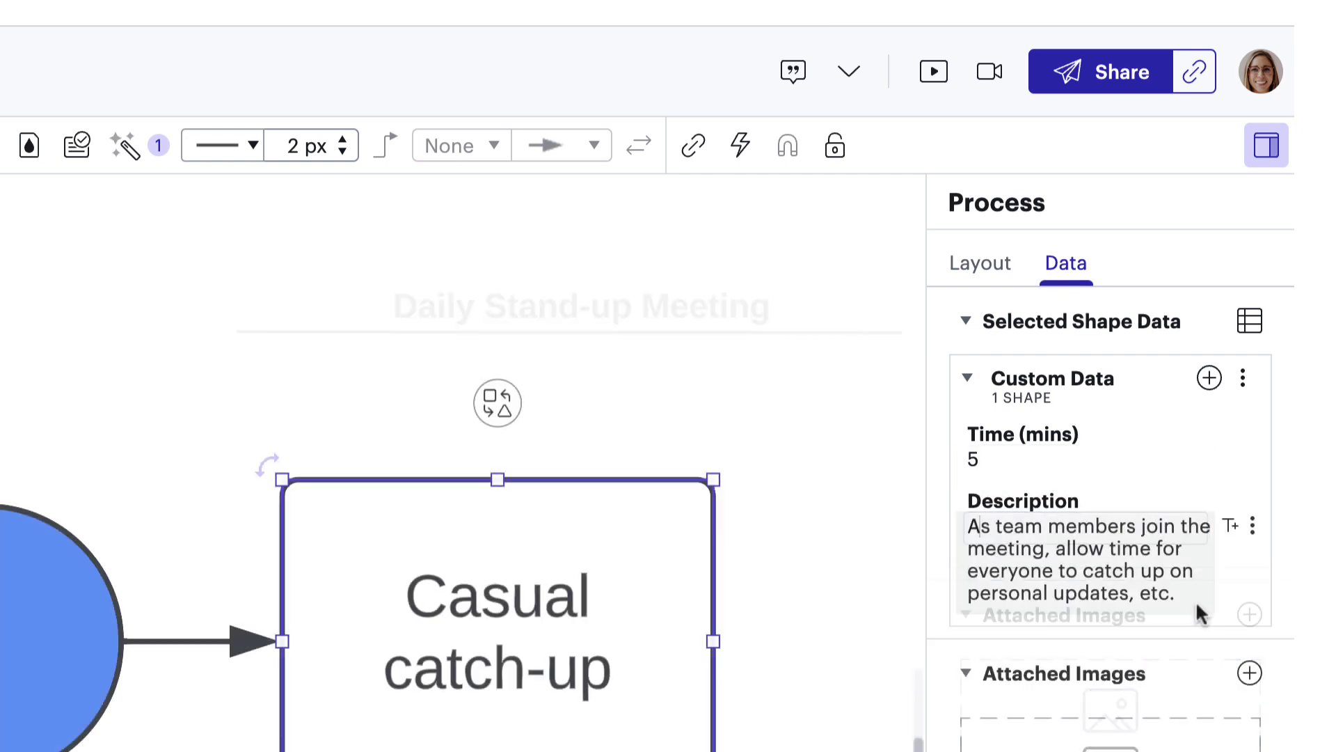
left_click(7, 632)
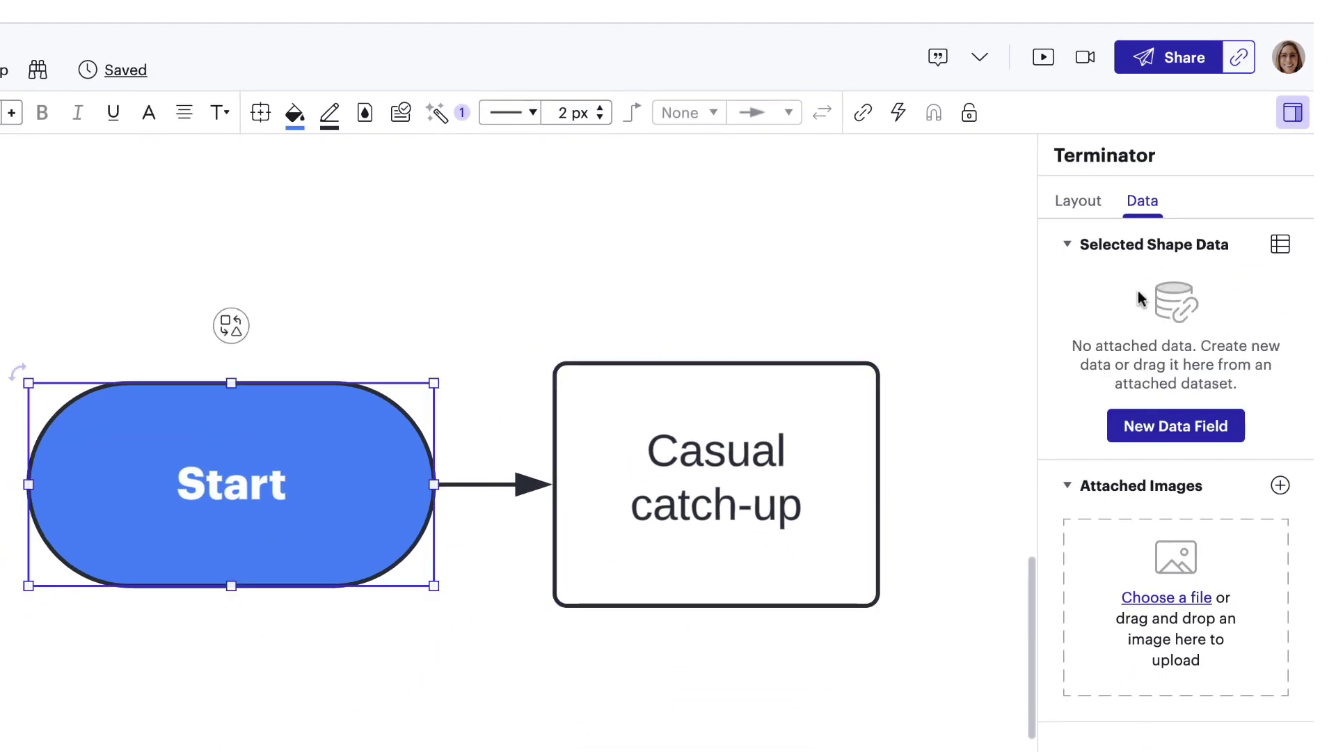
Show Casual catch-up's Layout options, listing Time (mins) and Description as header fields.
left_click(783, 500)
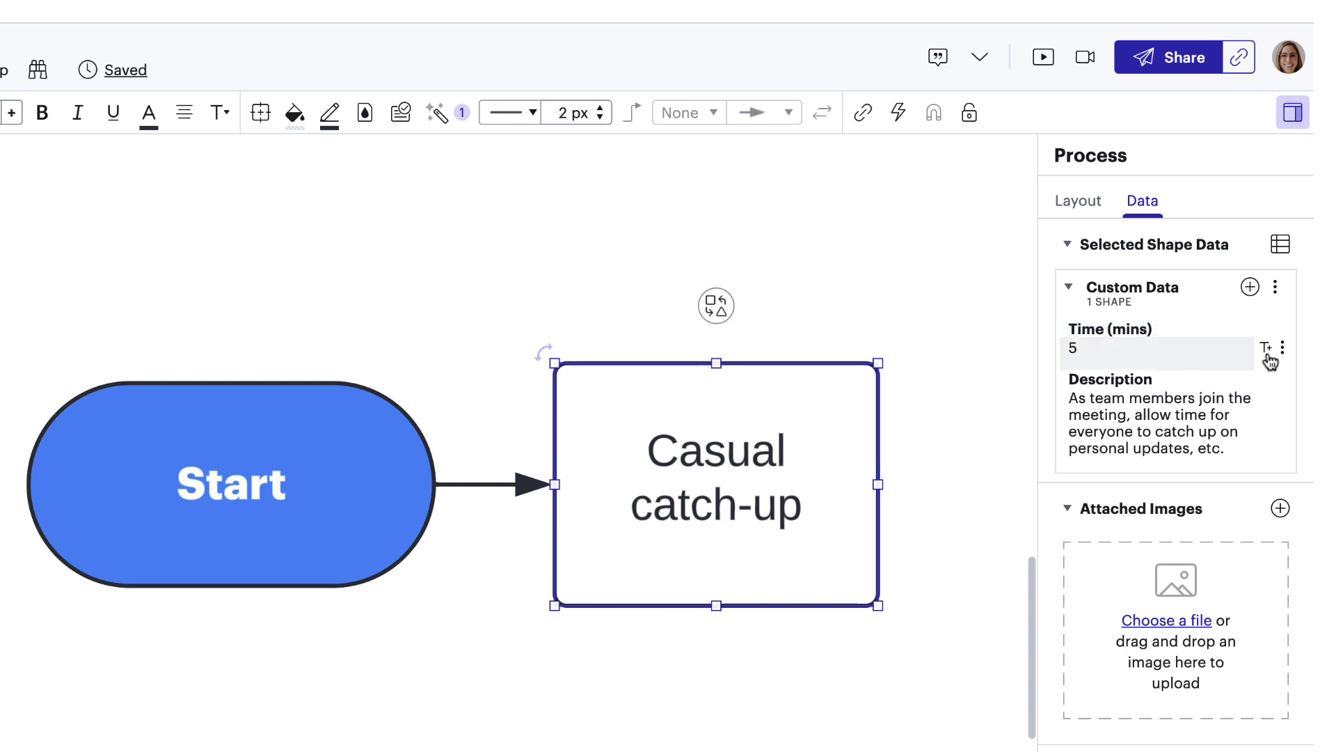
left_click(1065, 209)
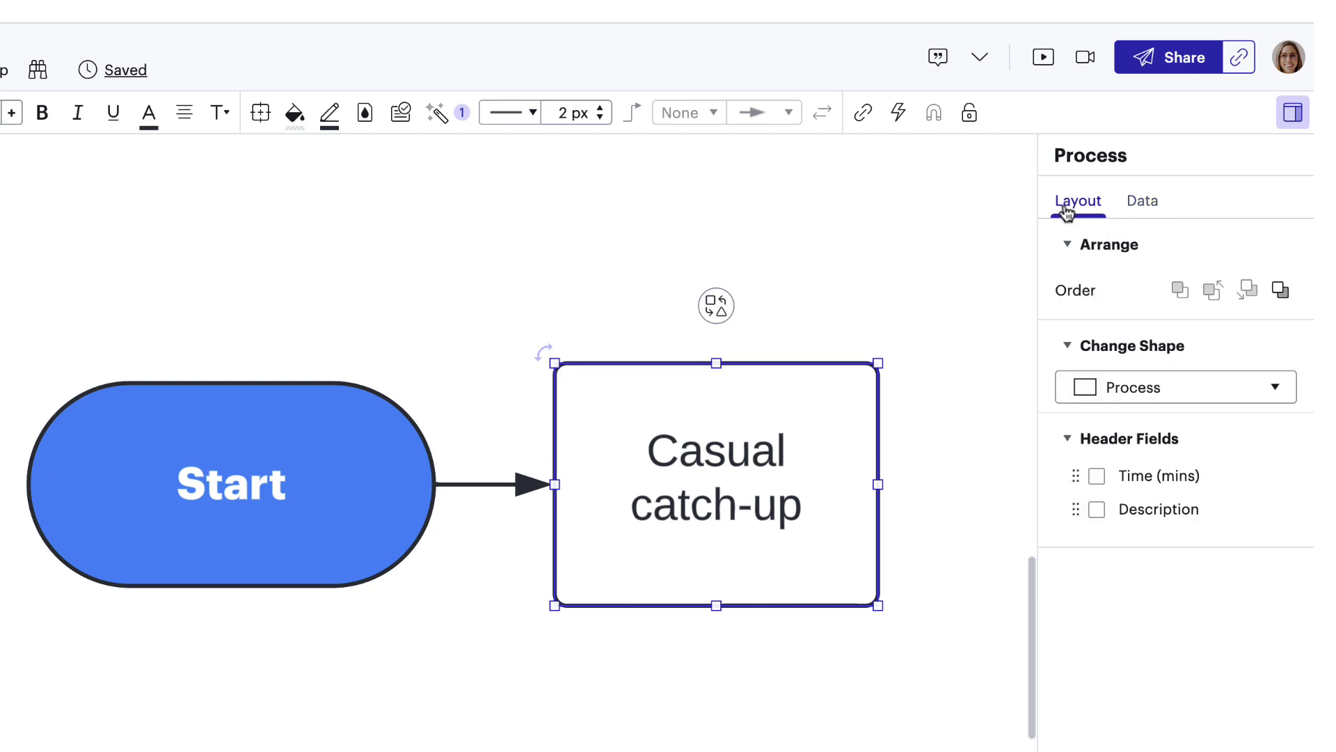
Show Time (mins) inside the Casual catch-up box, widen it, and bold its title.
left_click(1097, 476)
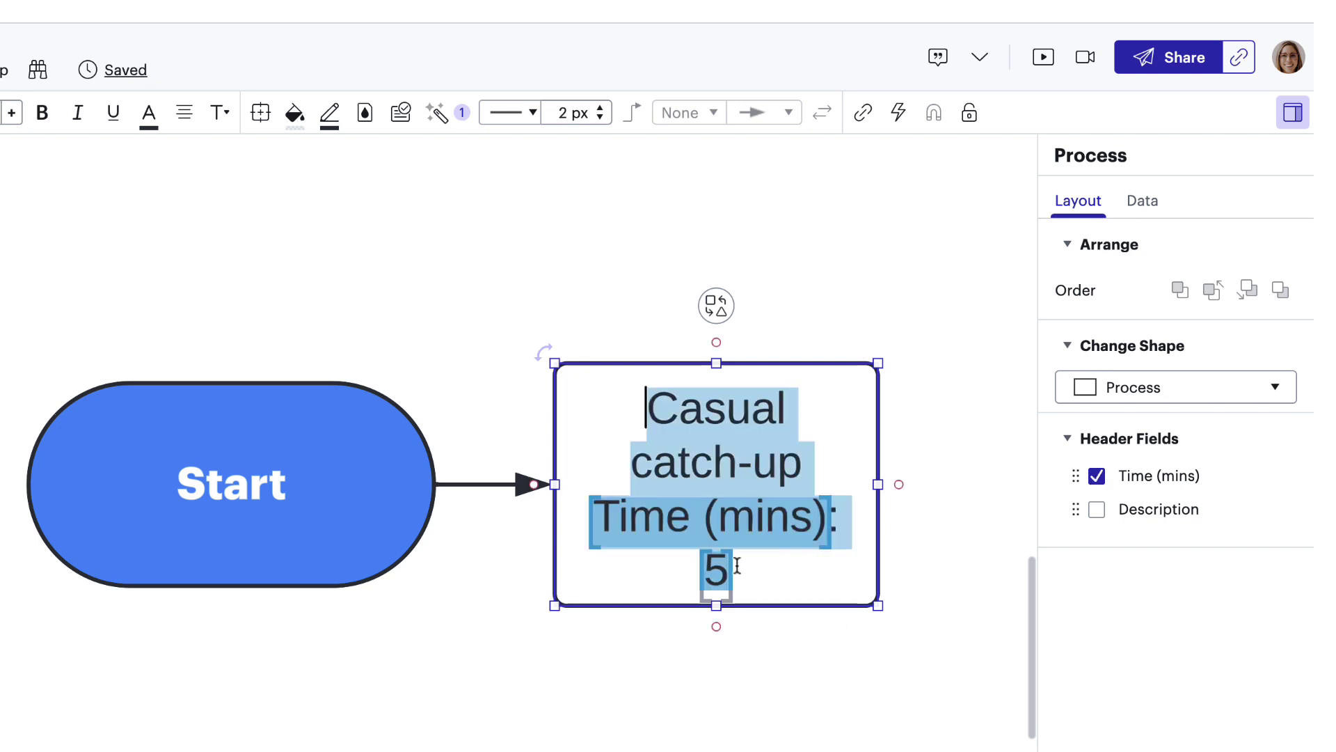
left_click_drag(878, 484, 955, 484)
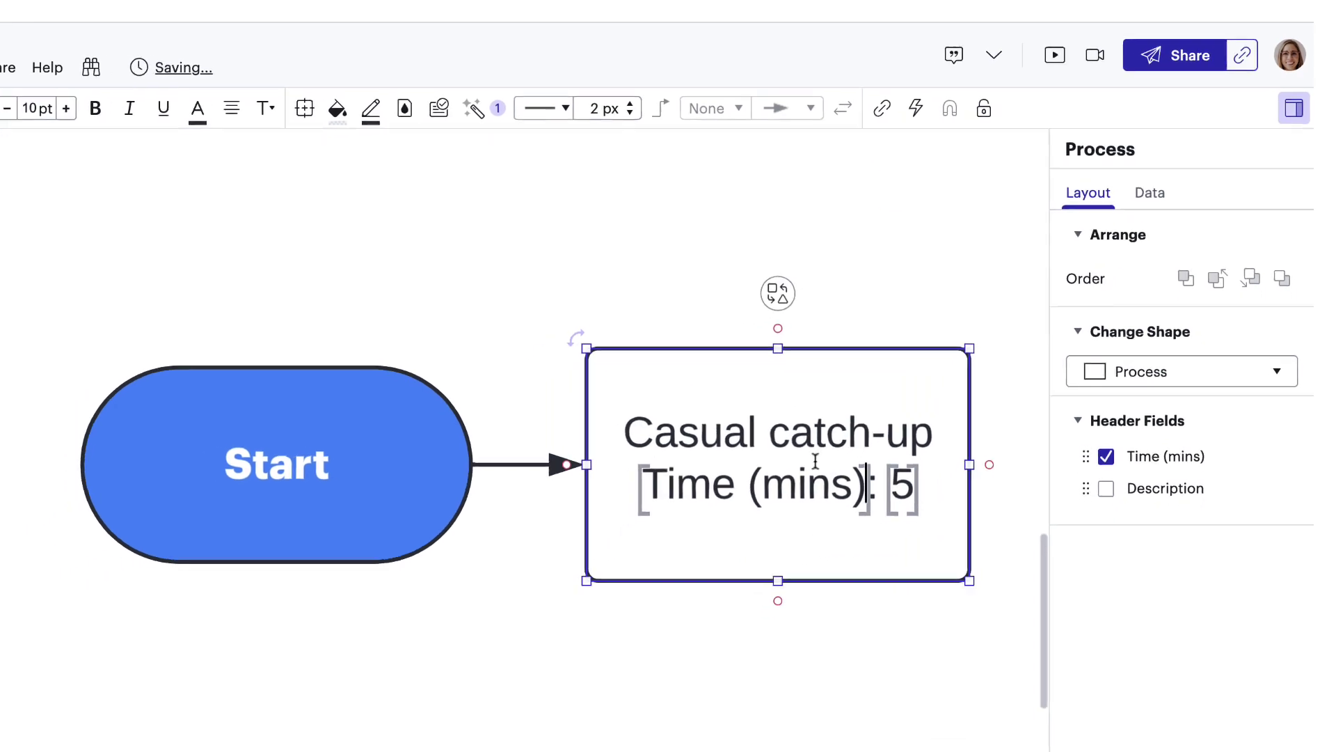
left_click(593, 453)
left_click_drag(641, 423, 944, 423)
key("ctrl+b")
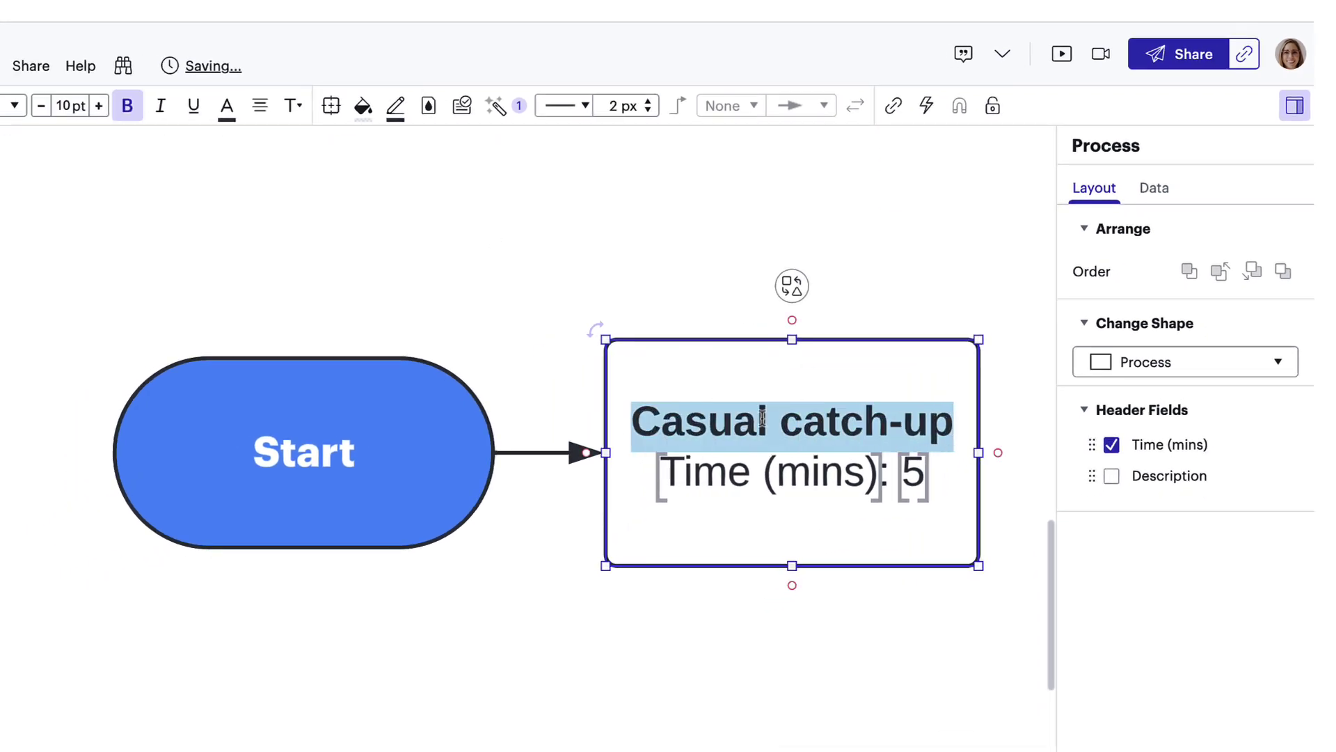
left_click(884, 611)
Change the Casual catch-up Time (mins) value from 5 to 4.
left_click(913, 476)
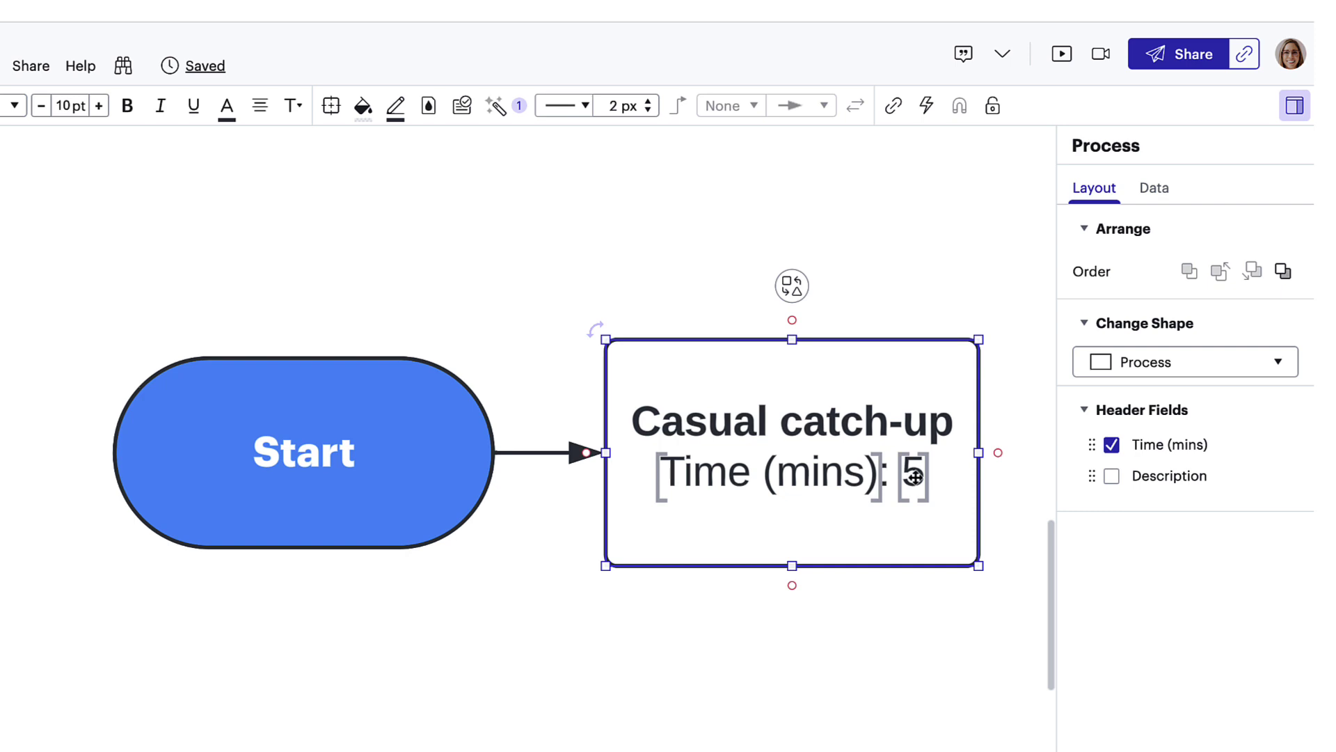
left_click(1154, 191)
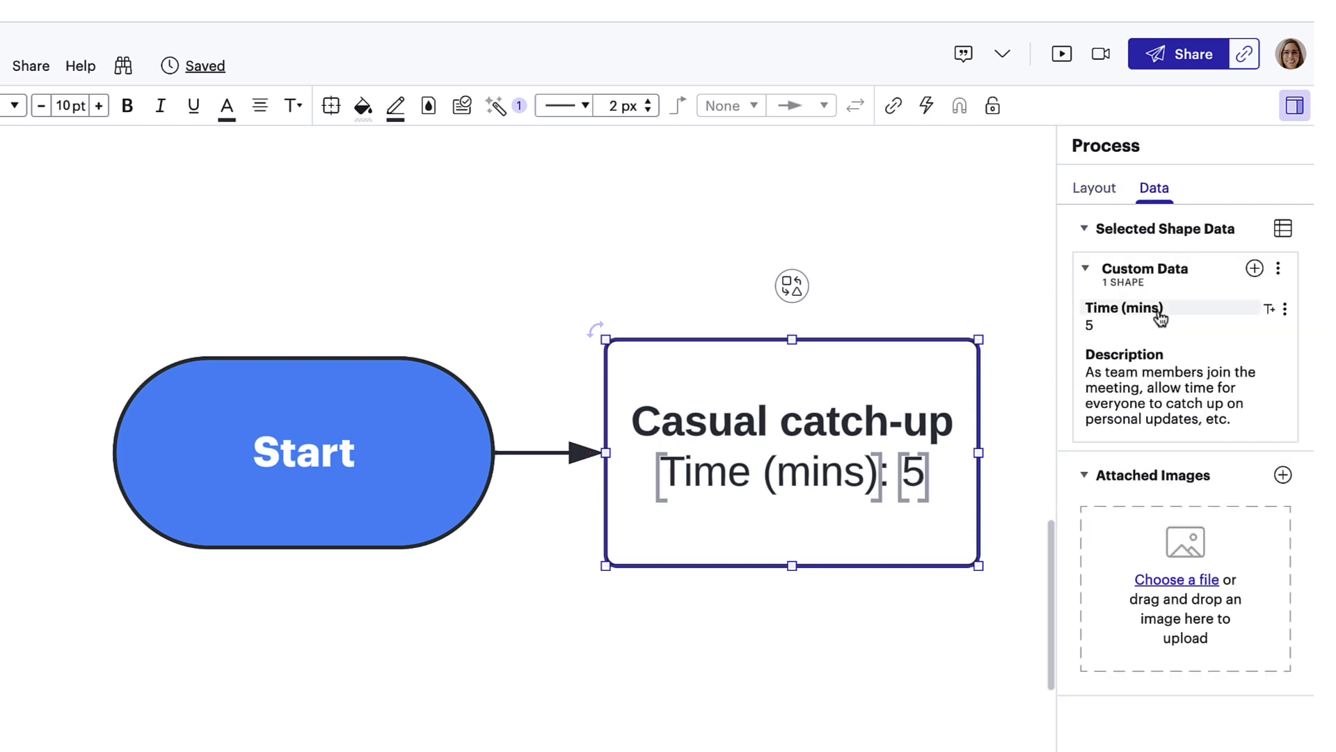
double_click(916, 473)
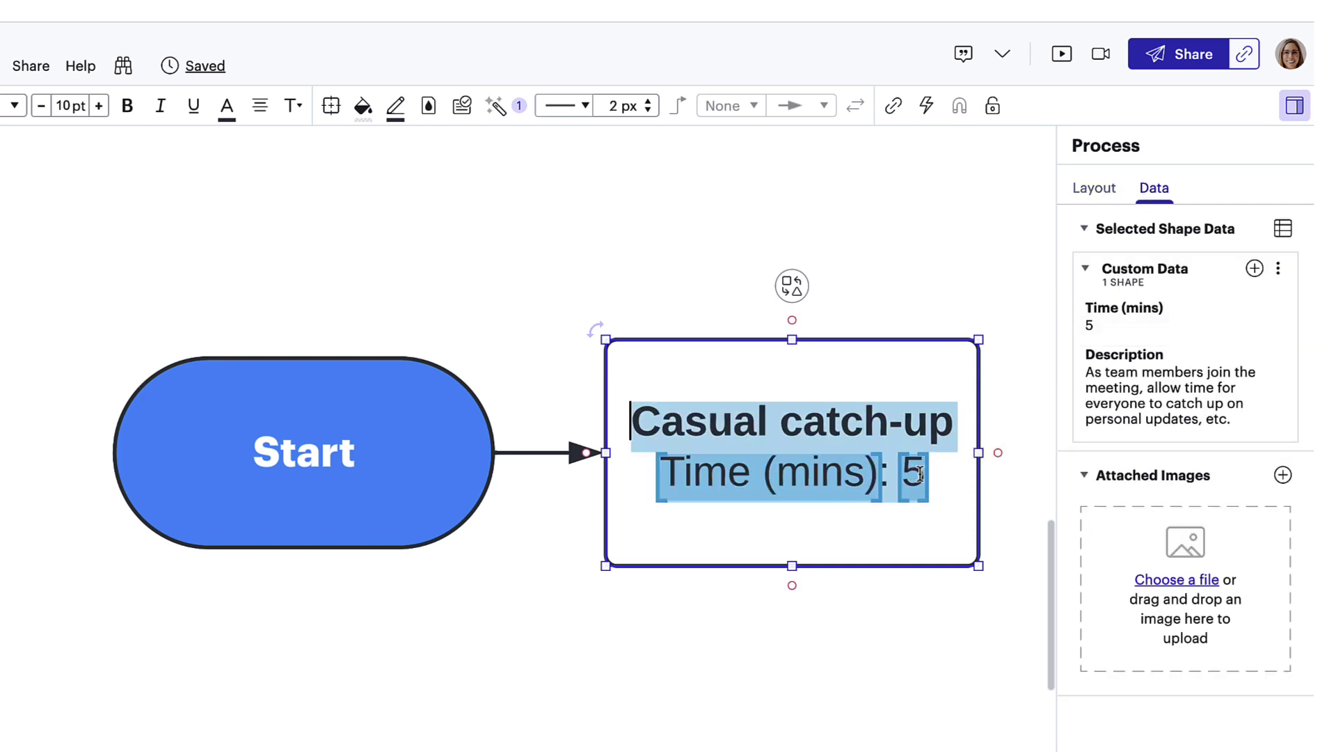
left_click(919, 475)
key("BackSpace")
type("4")
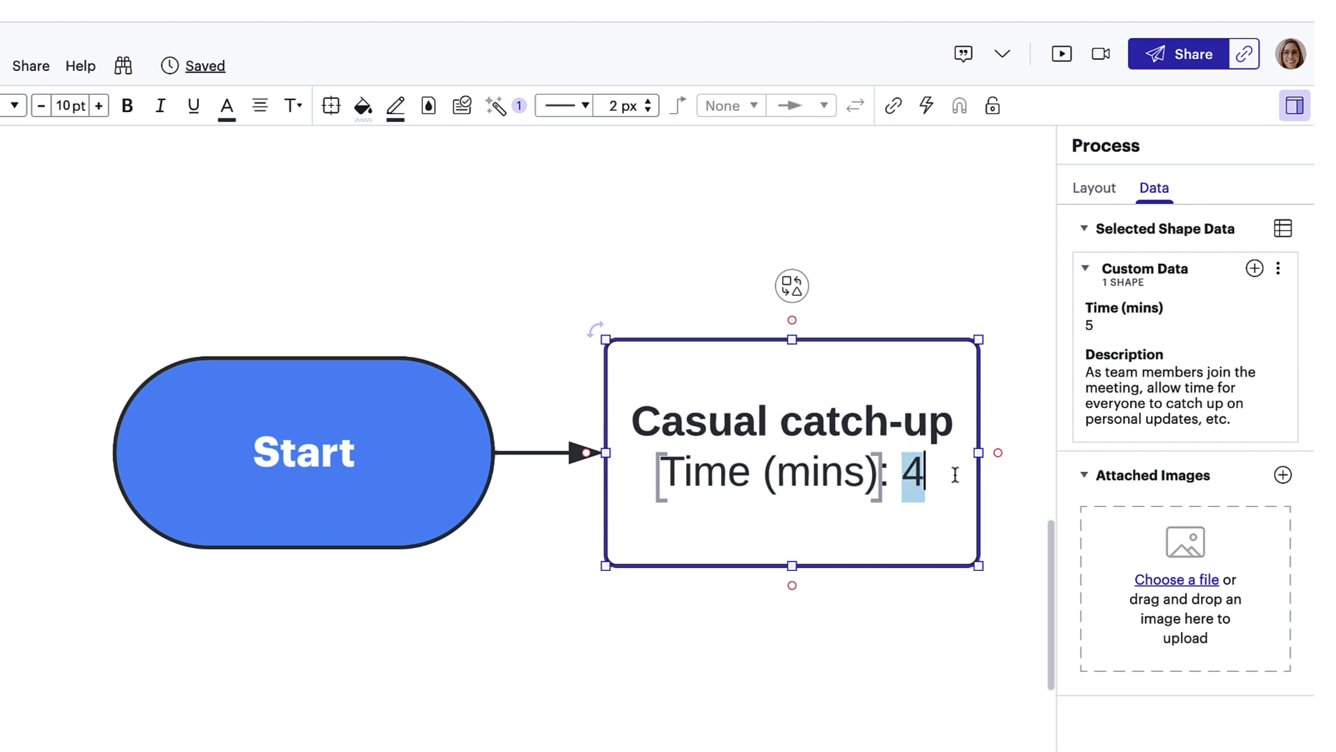
left_click(1096, 327)
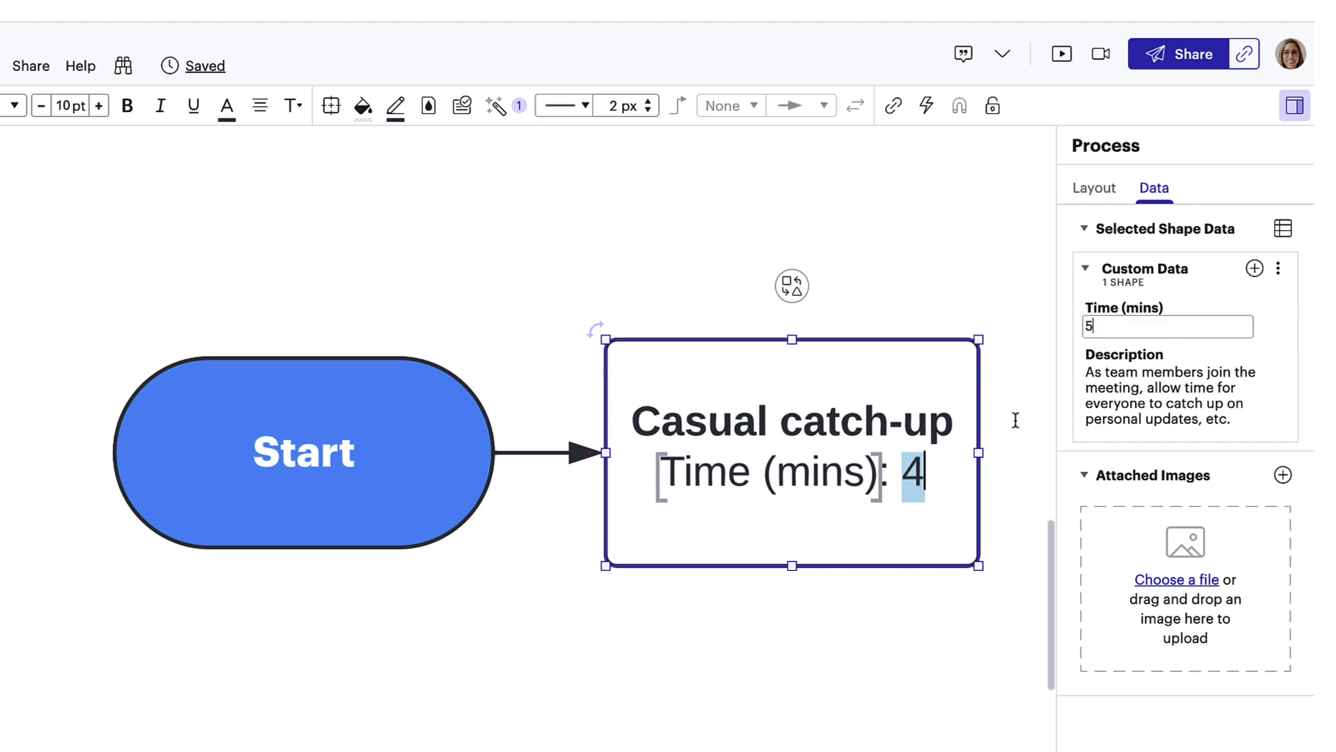
left_click(926, 473)
key("BackSpace")
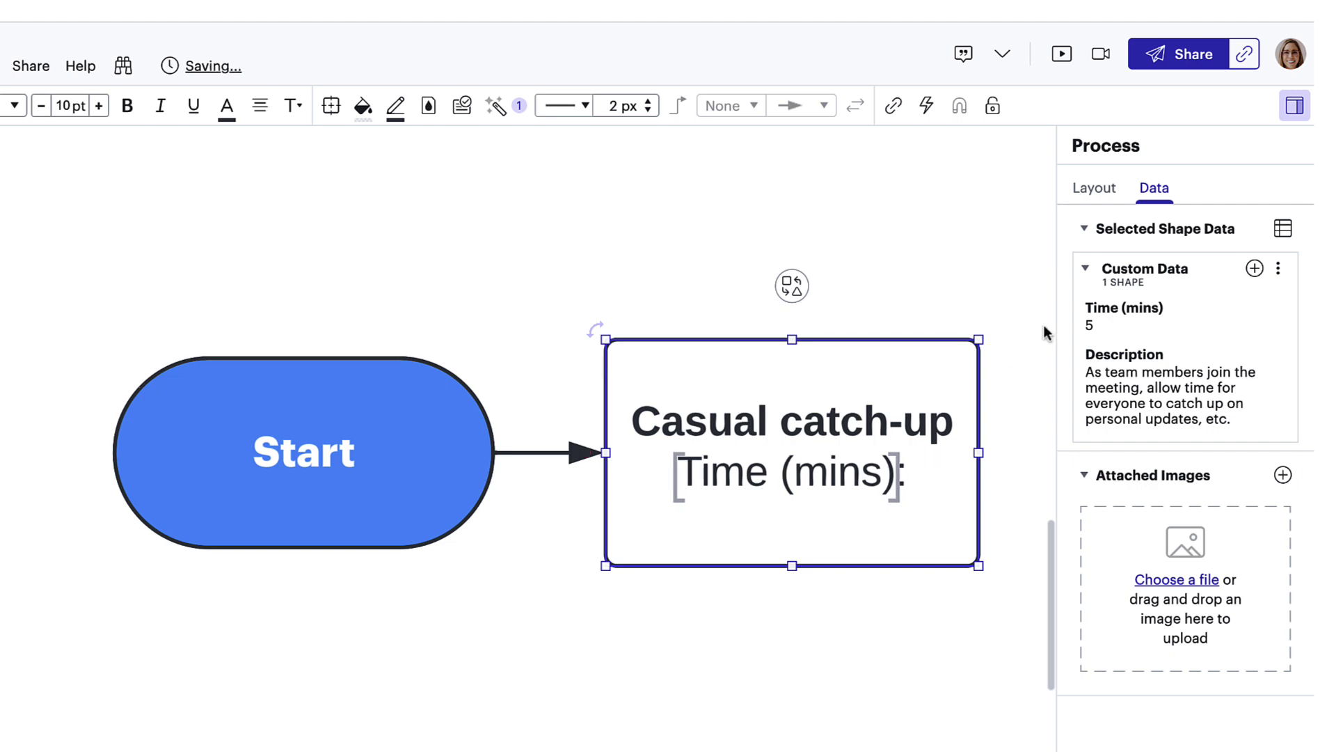
left_click(1270, 324)
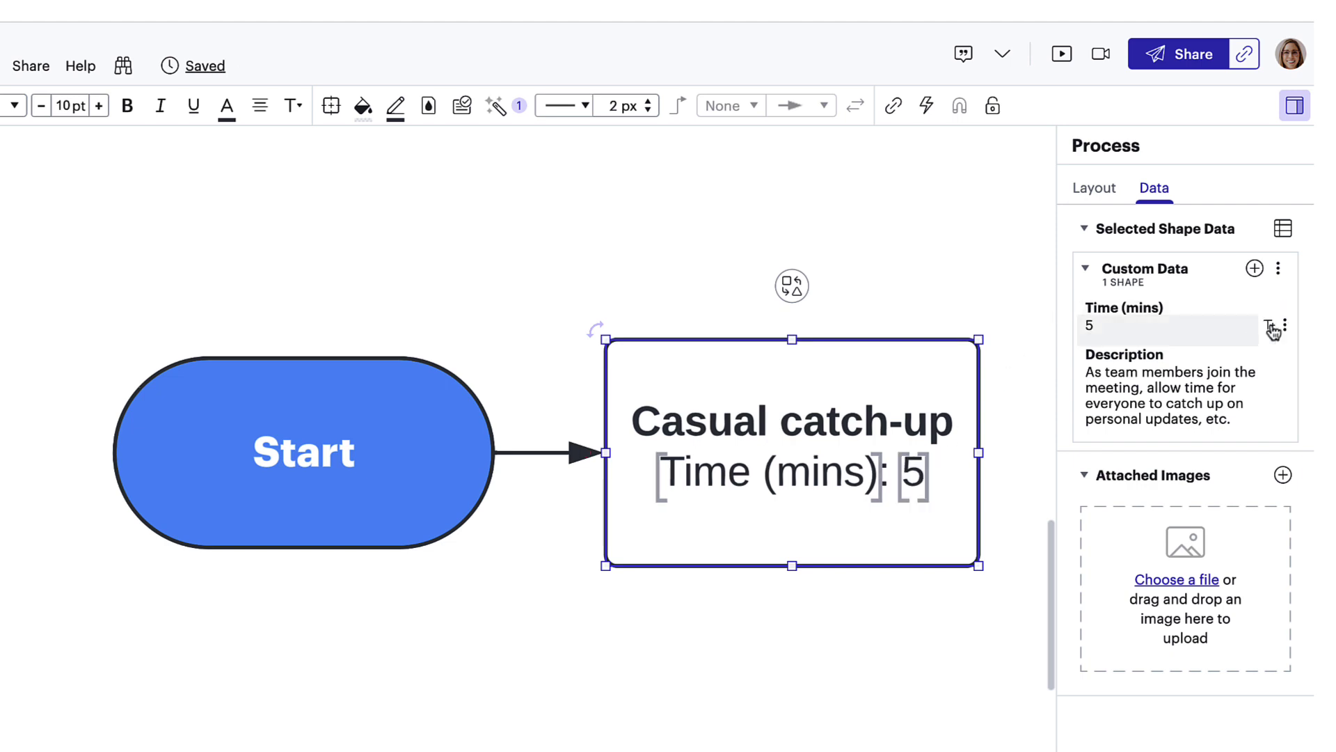
left_click(1094, 329)
key("BackSpace")
type("4")
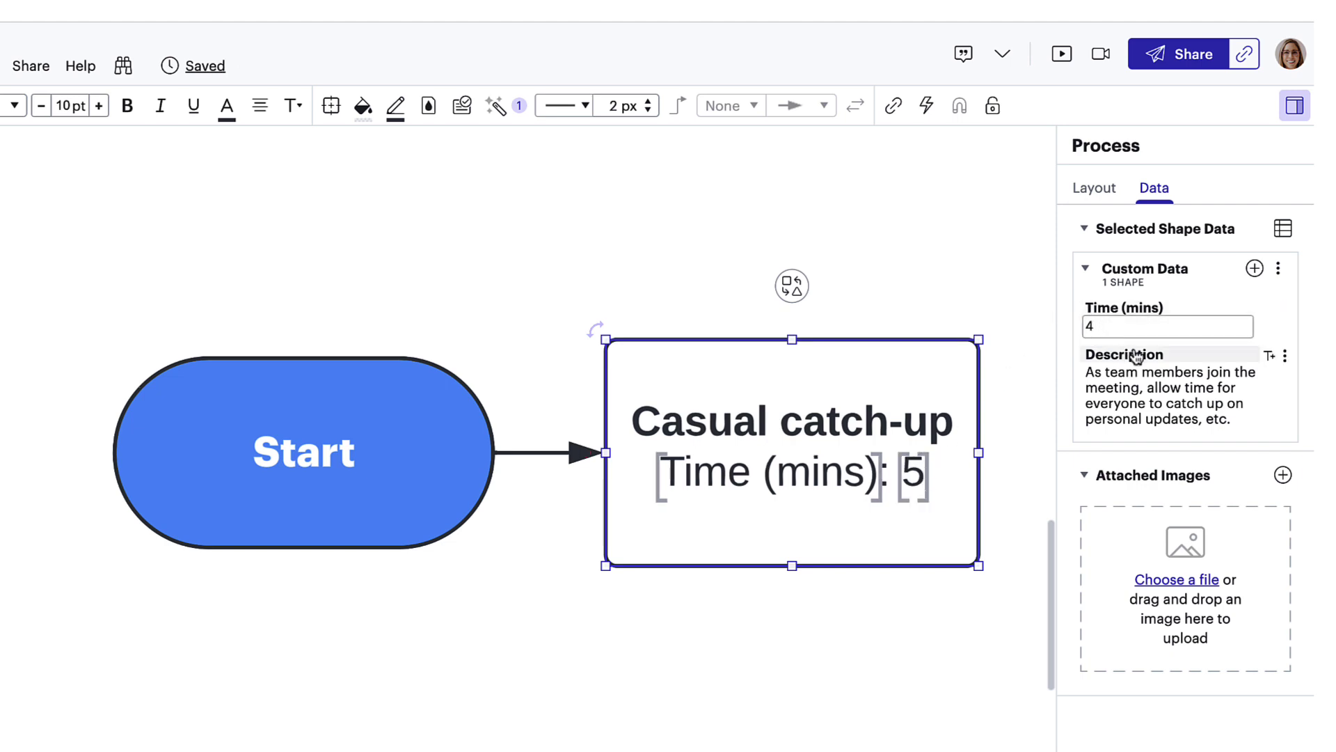
key("Return")
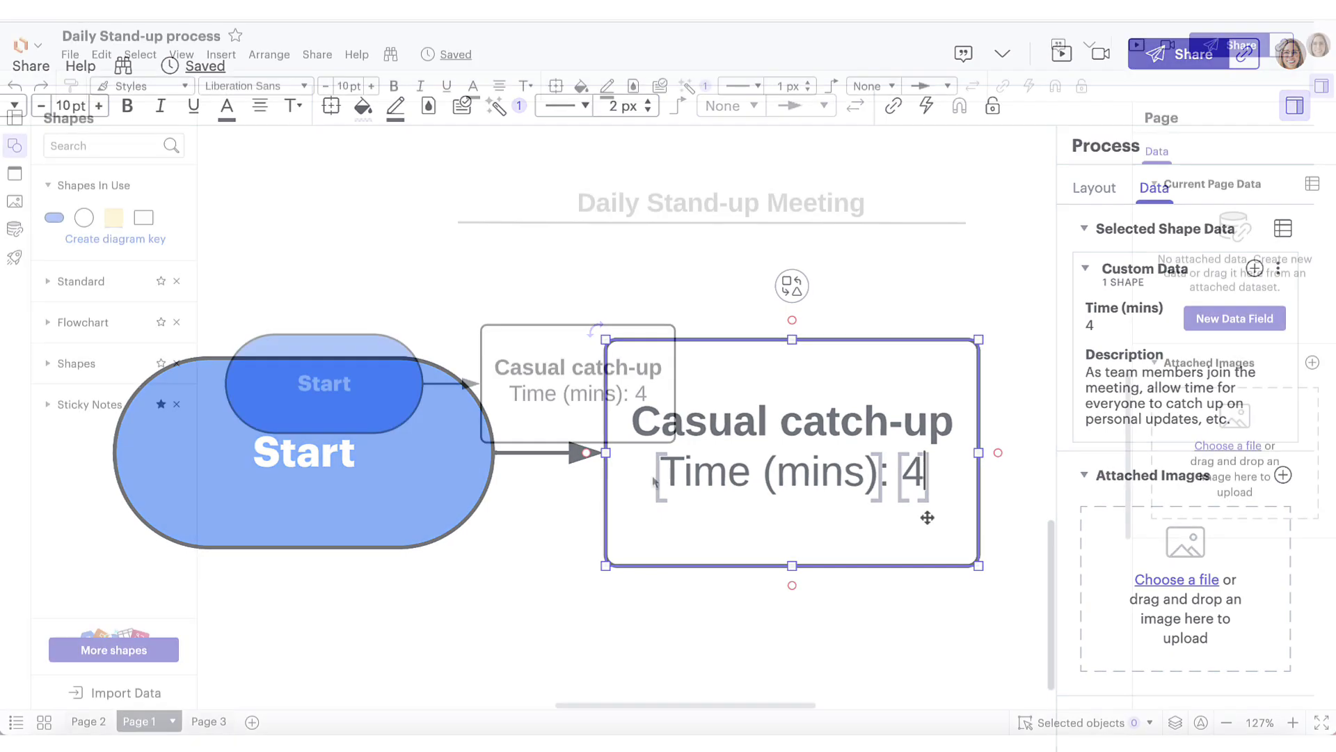
Copy the Casual catch-up step to its right and connect the original to the copy with an arrow.
left_click(622, 434)
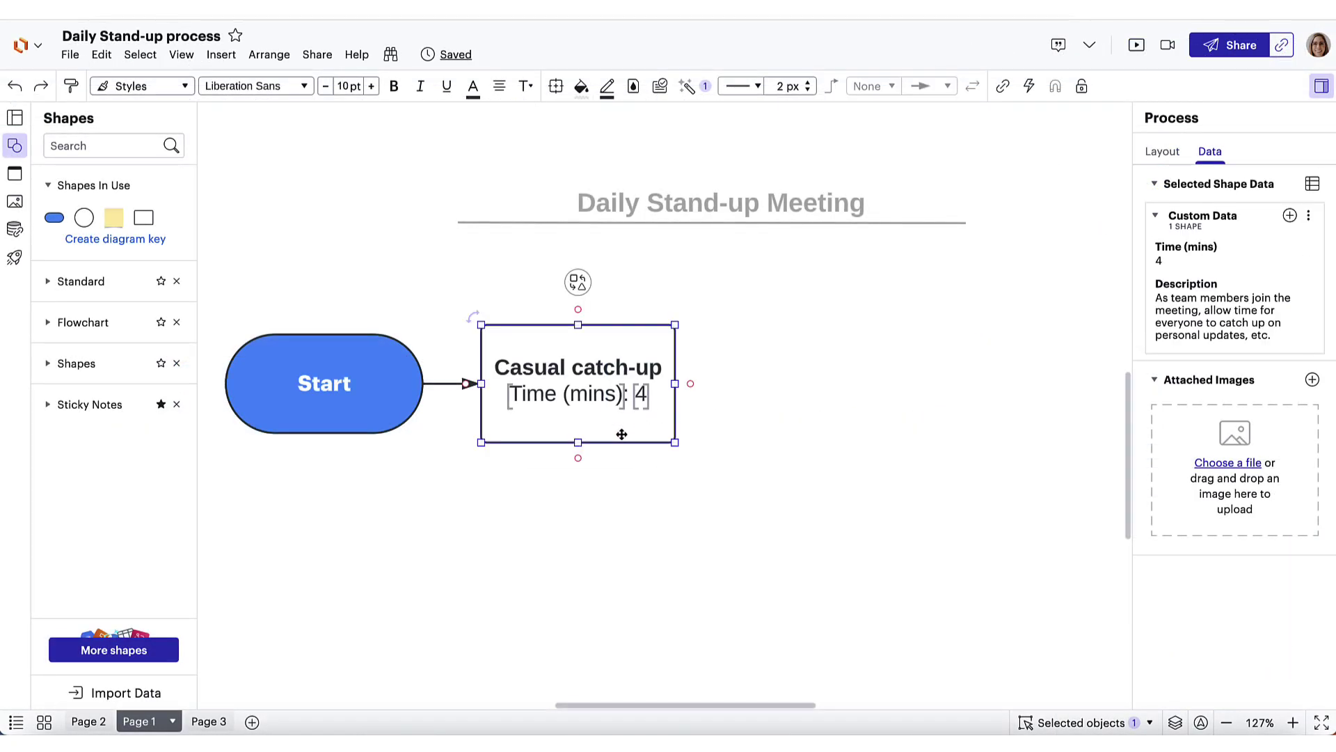
left_click_drag(621, 435, 813, 416)
left_click(936, 537)
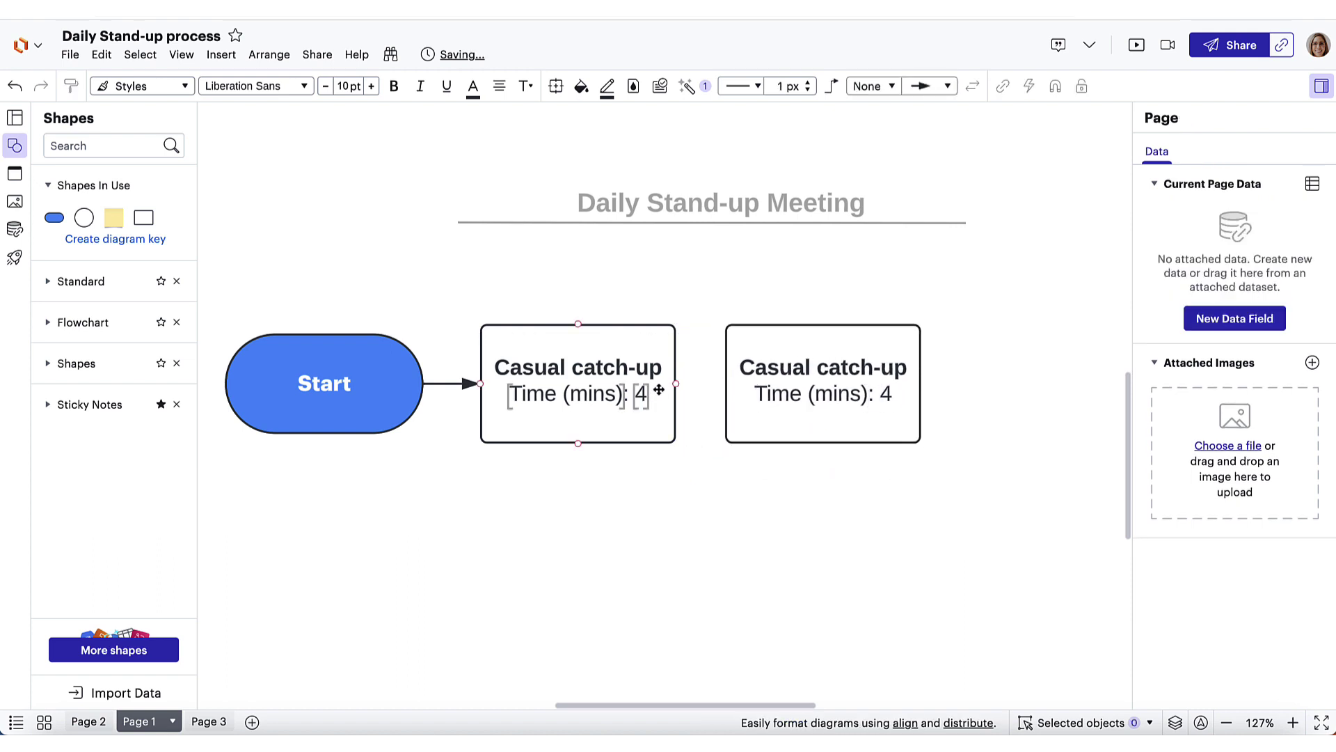
left_click_drag(676, 383, 726, 383)
left_click(806, 542)
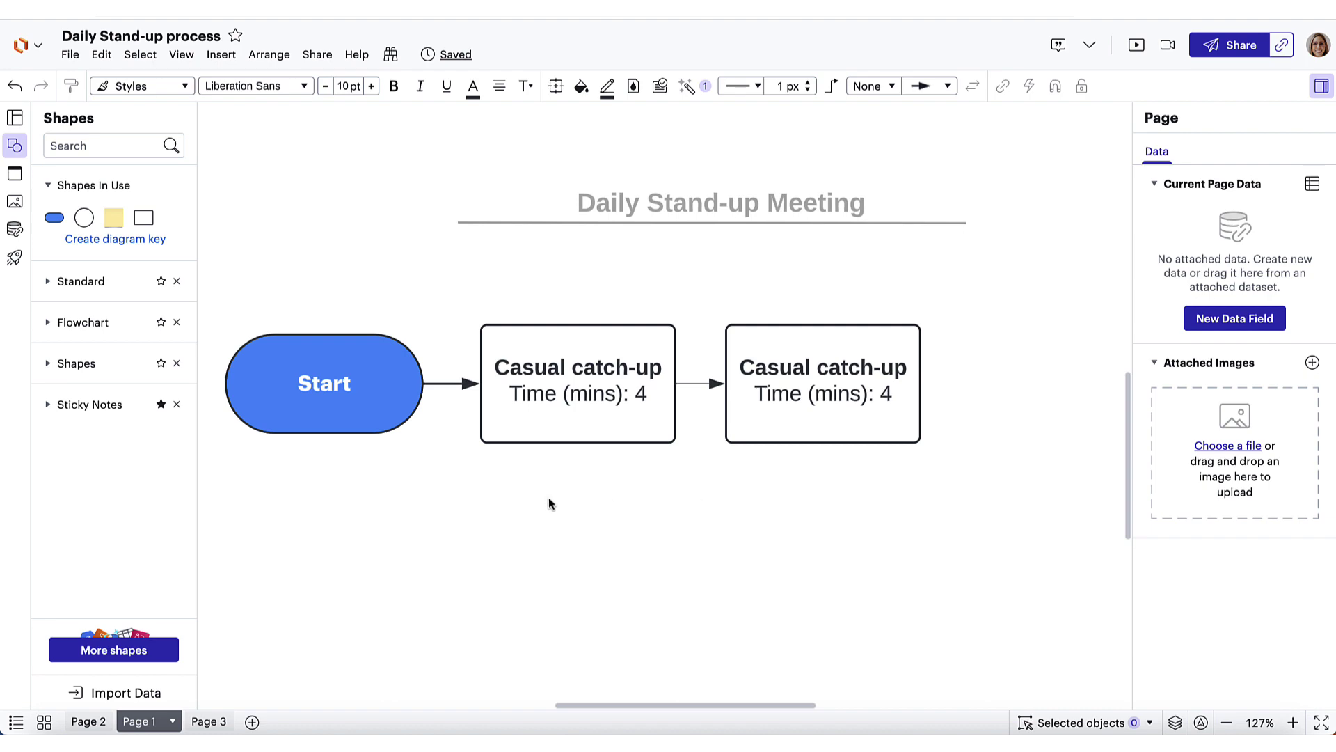
Create a new personal library titled 'Daily Stand-up' and add it to the shapes panel.
left_click(109, 655)
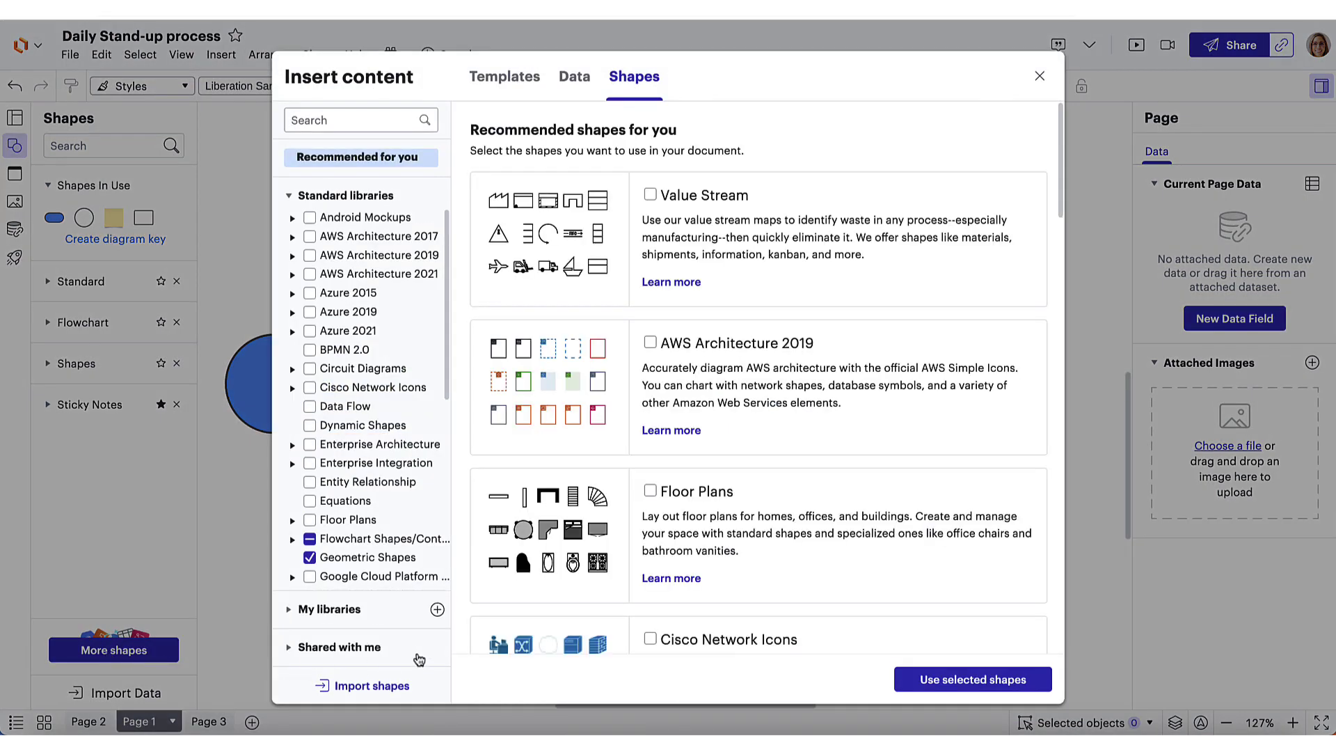
left_click(437, 610)
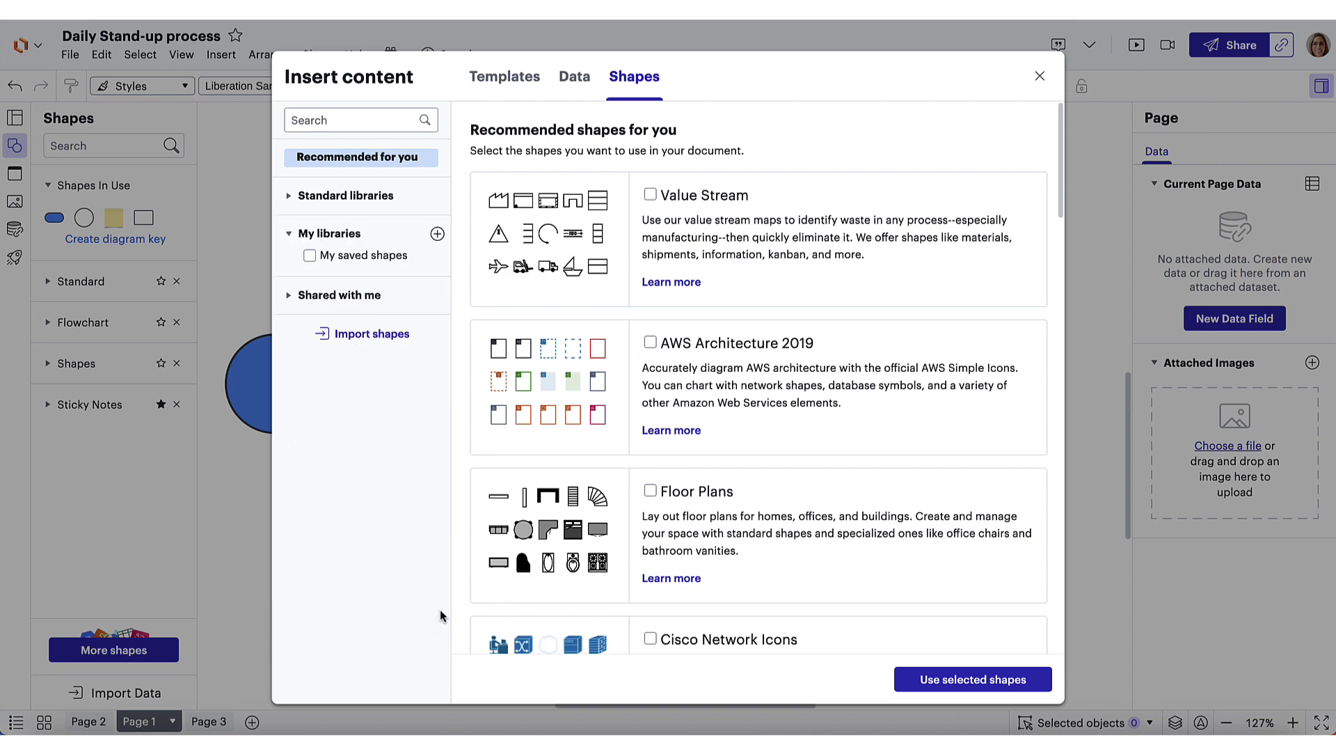
left_click(501, 120)
type("Daily Stand-up")
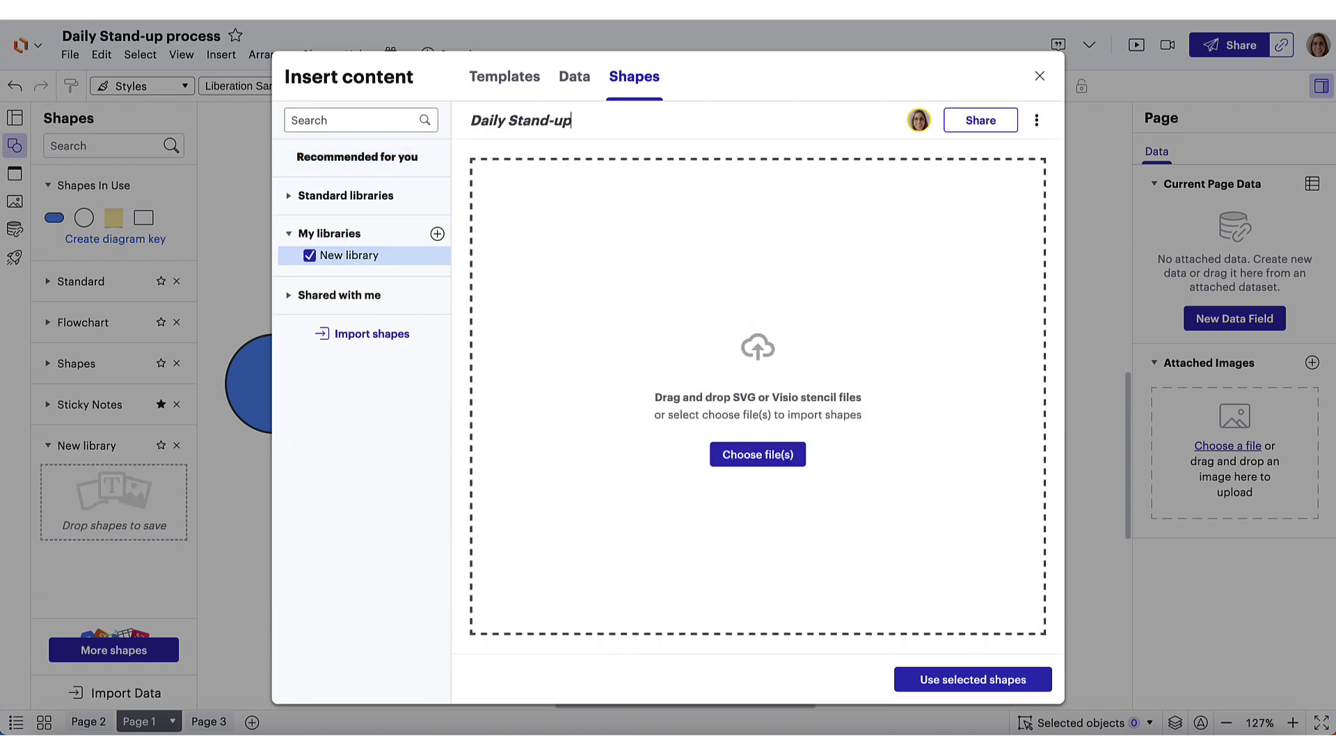
left_click(1000, 680)
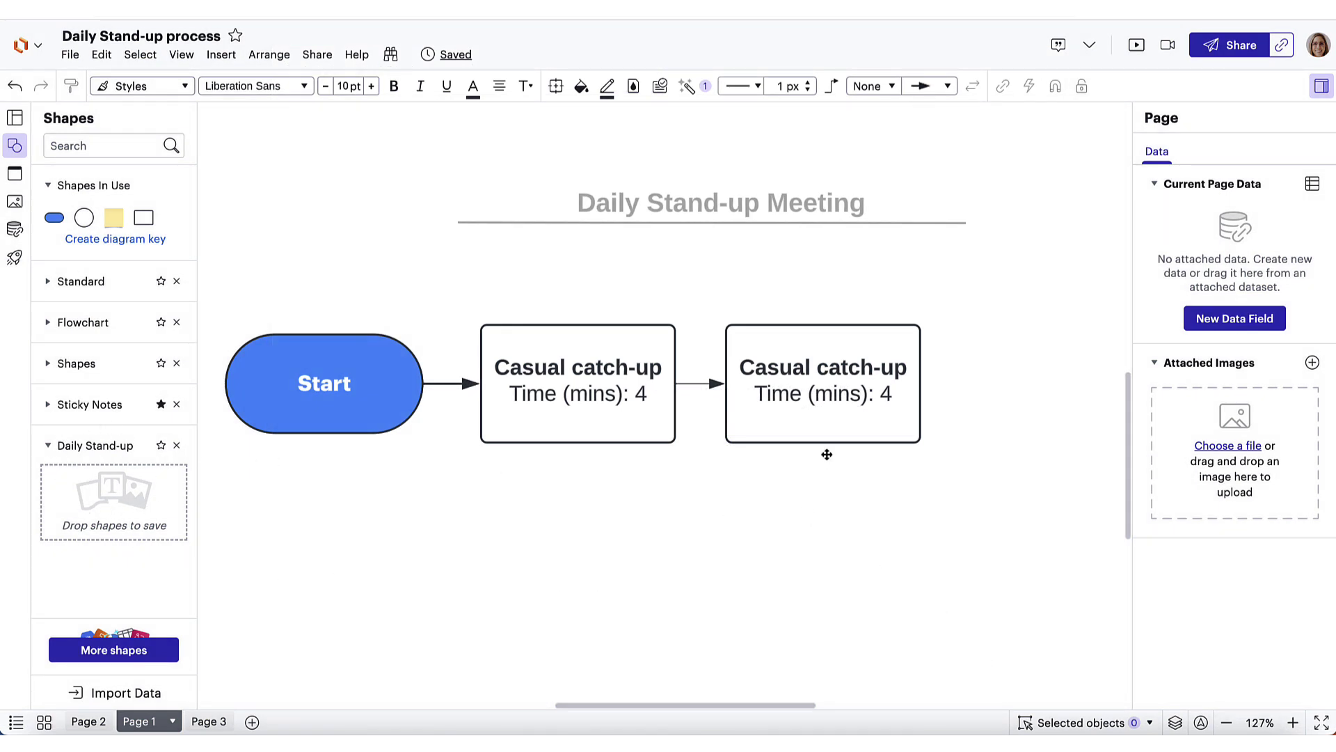
Copy the first step below the chain and retitle the copy 'Step name here'.
left_click(651, 427)
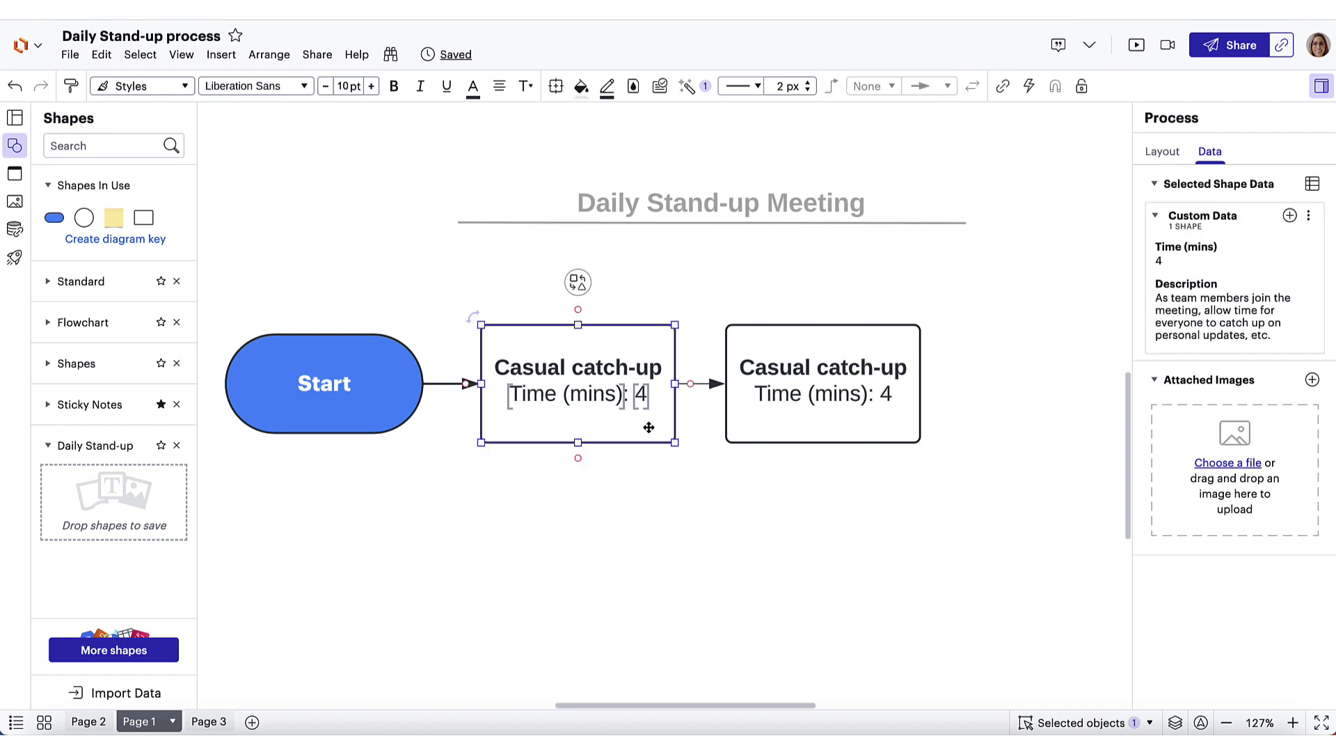
left_click_drag(649, 427, 722, 607)
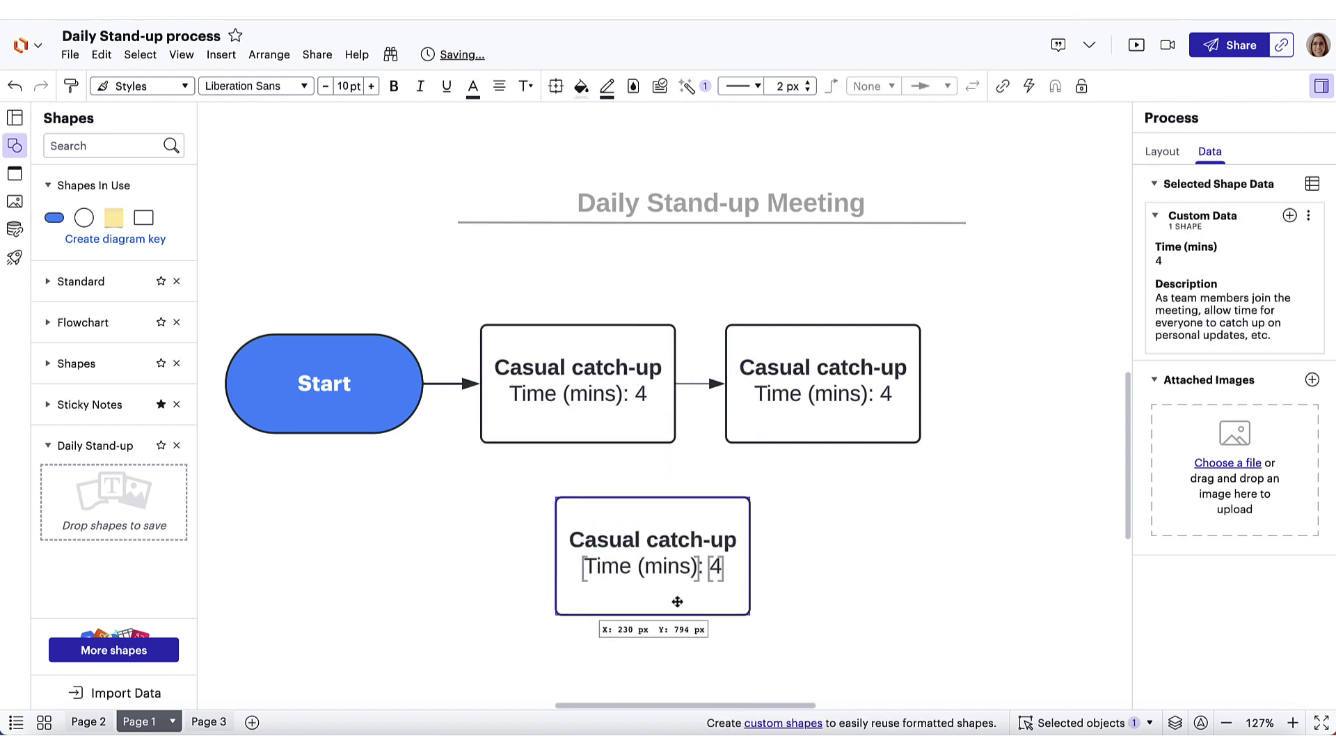
double_click(659, 536)
left_click_drag(735, 546, 570, 540)
type("STep")
key("BackSpace")
key("BackSpace")
key("BackSpace")
type("t")
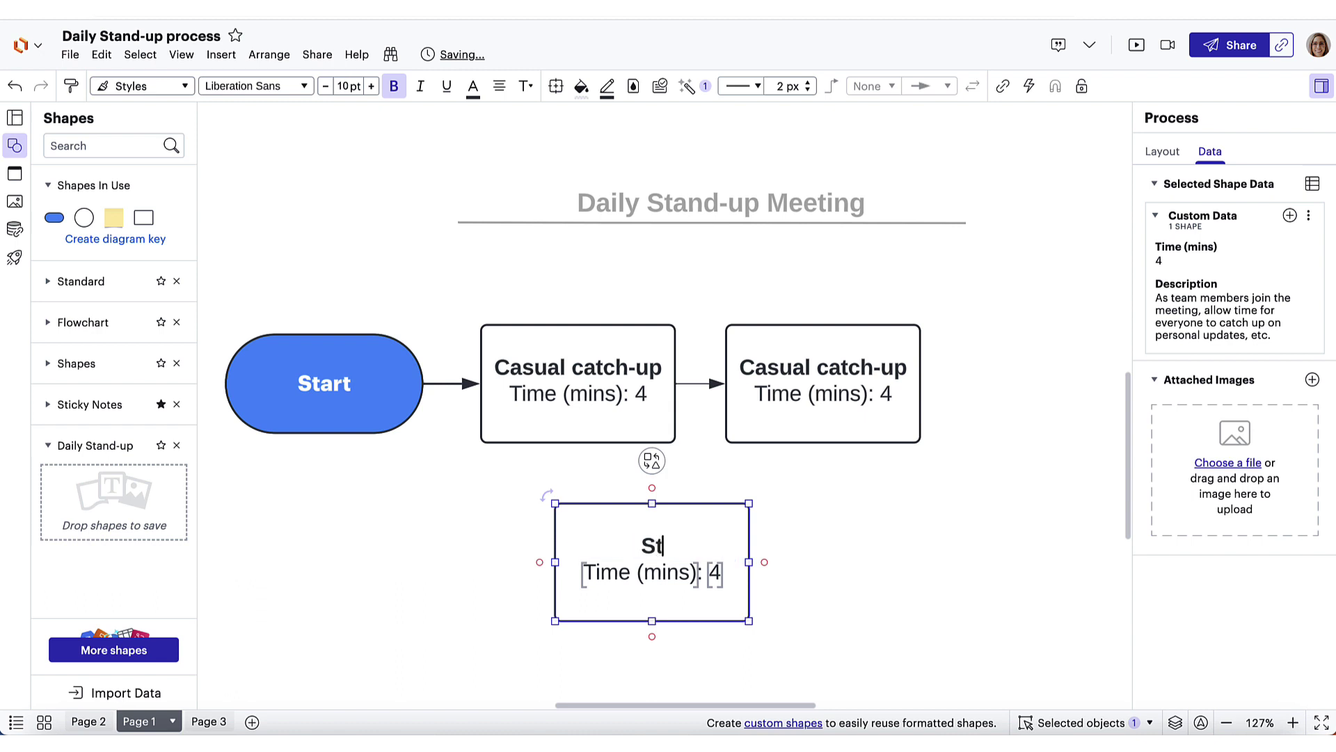
type("ep name here")
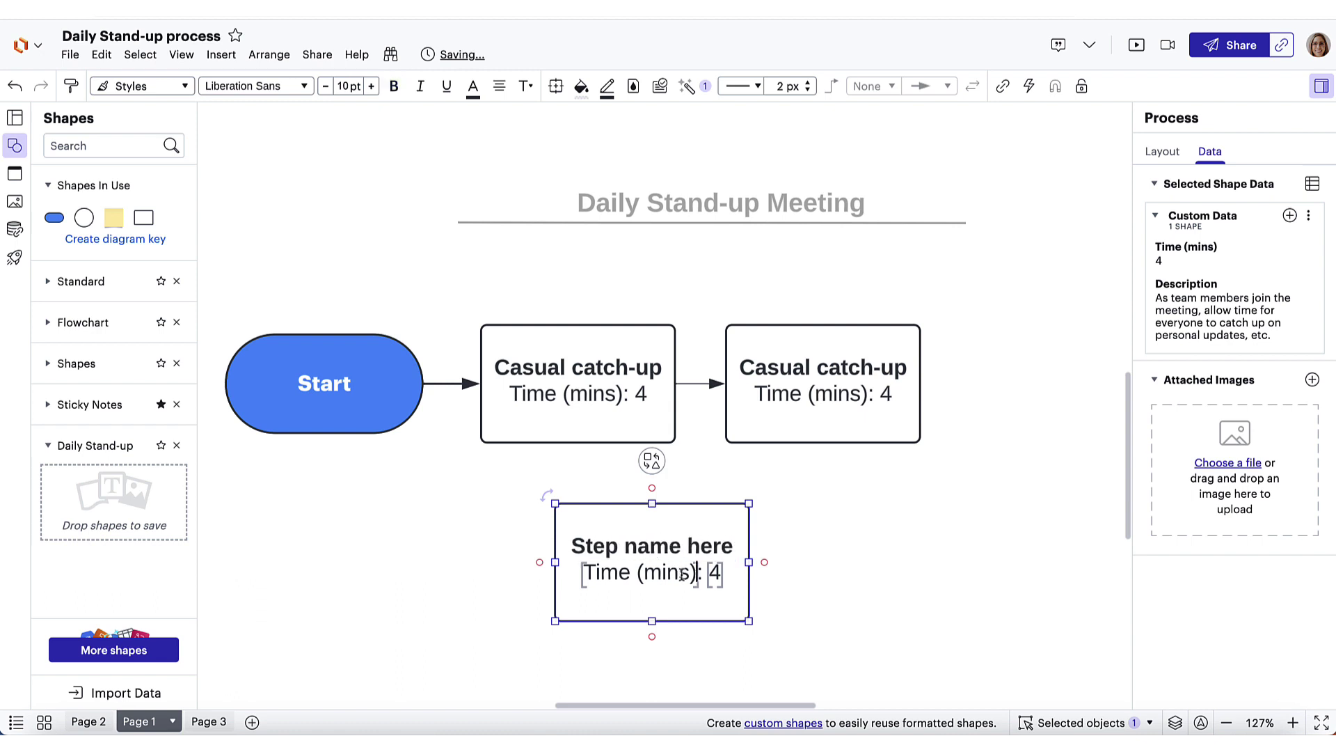
Set the copy's Time (mins) to # and Description to X, then move it up and left.
left_click(1162, 262)
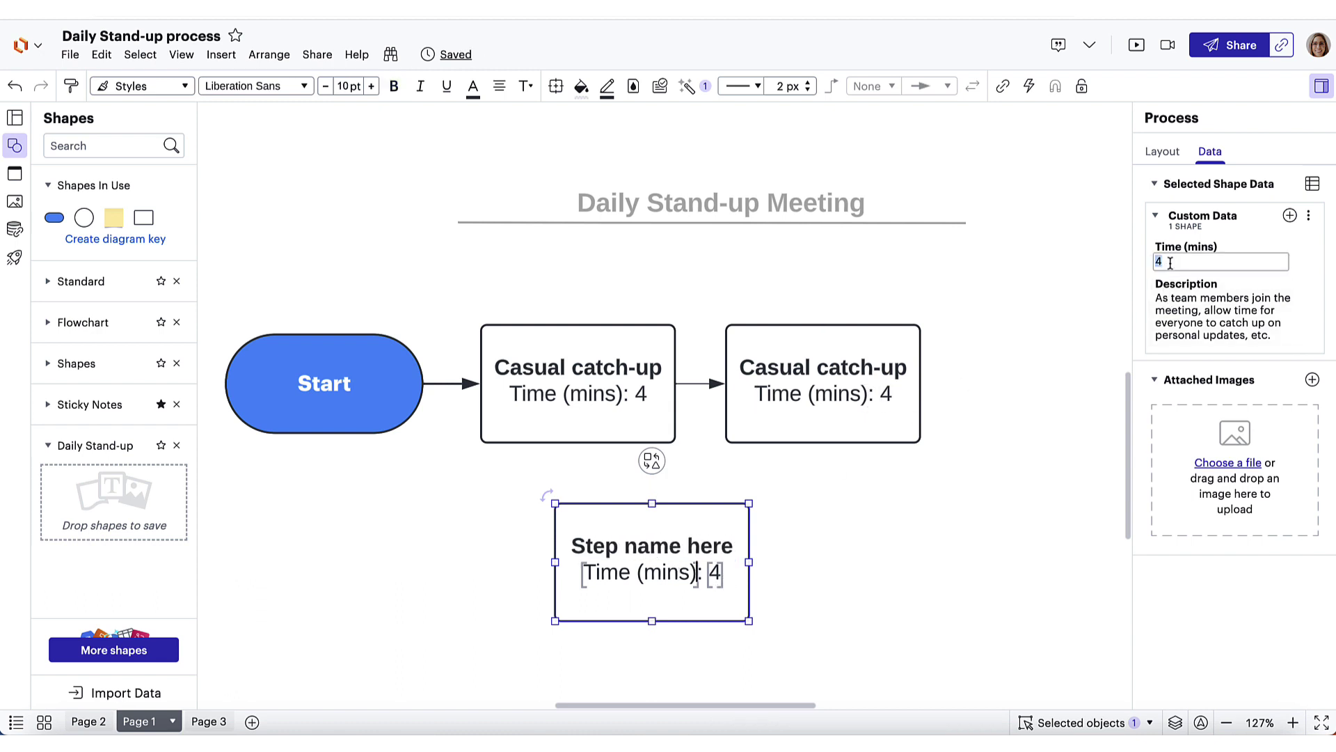
type("X")
key("Tab")
type("X")
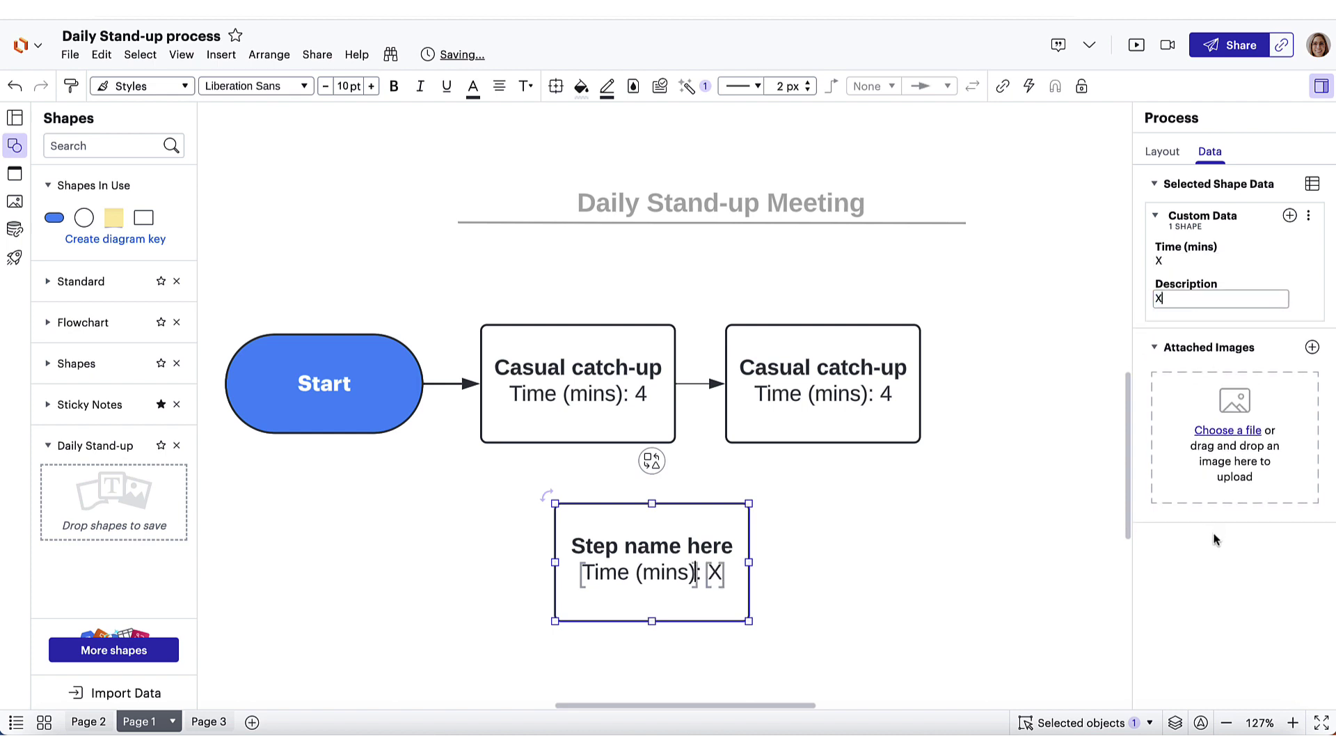
left_click(1170, 260)
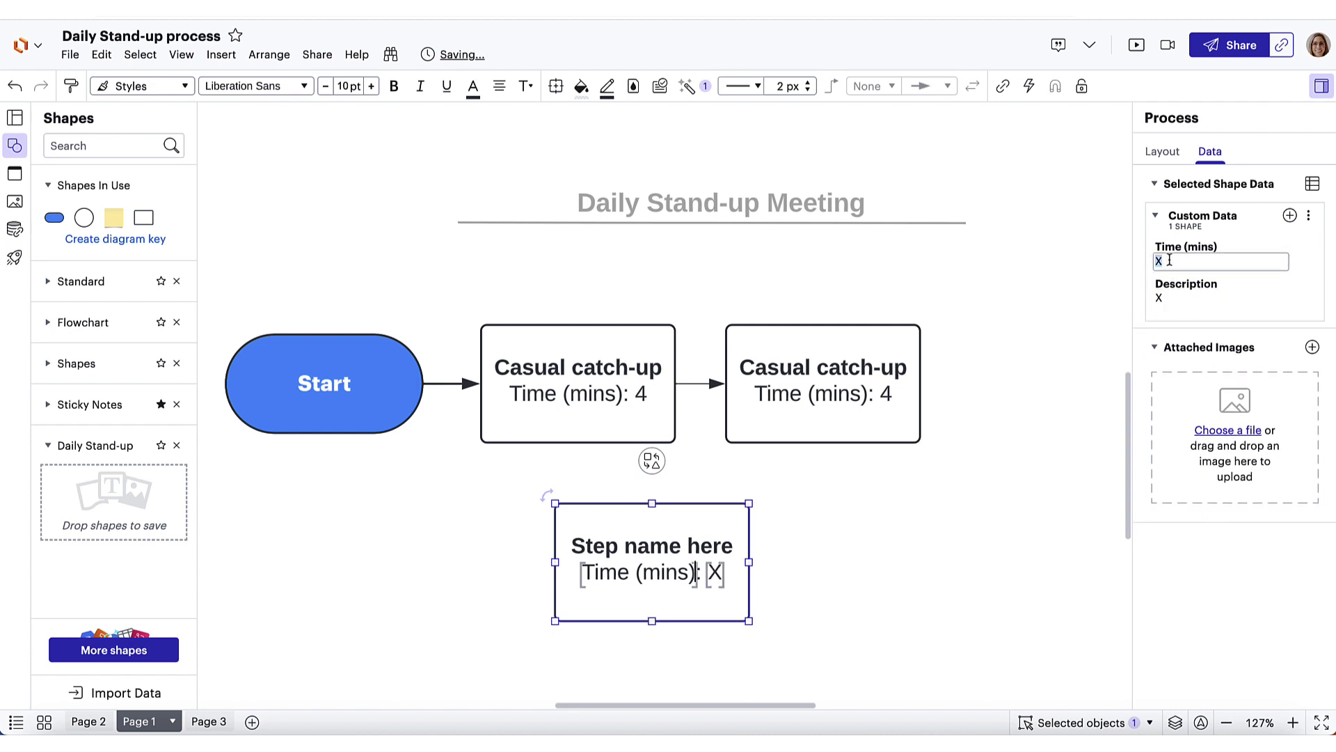
type("#")
left_click(1066, 502)
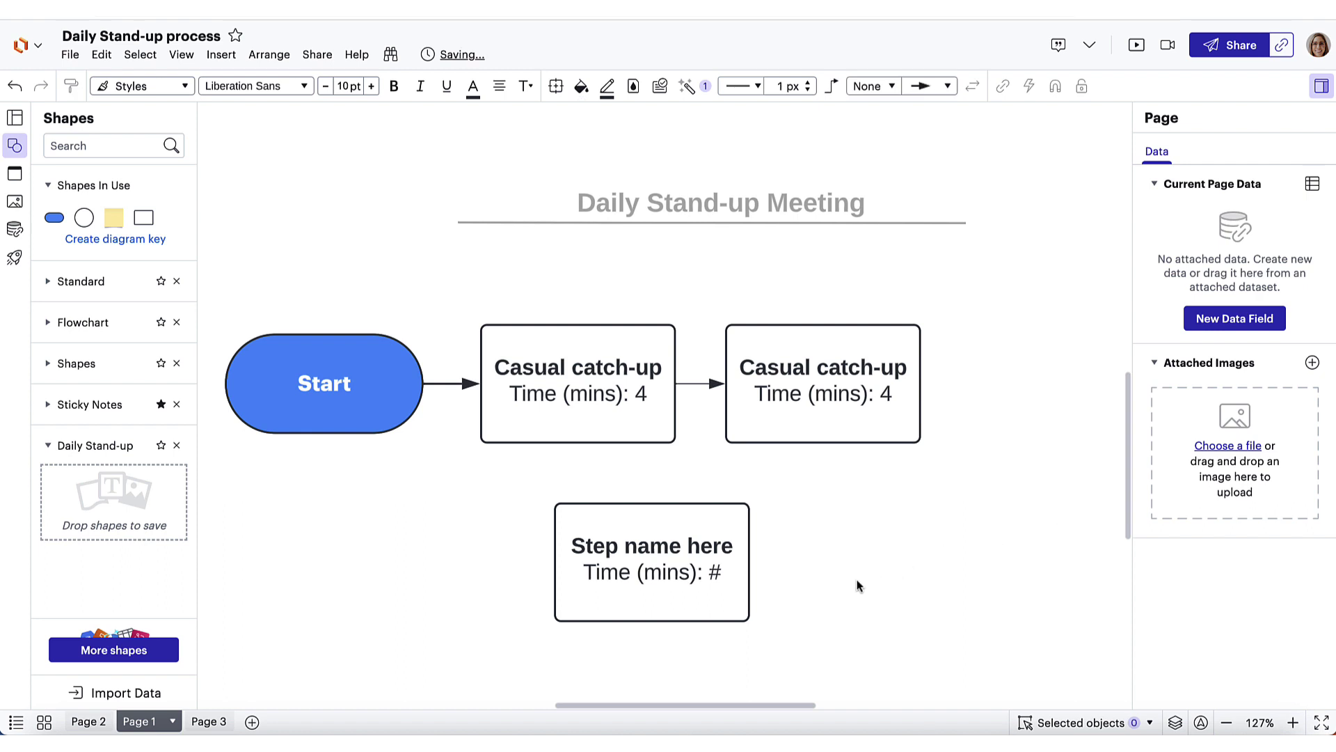
left_click_drag(633, 603, 105, 511)
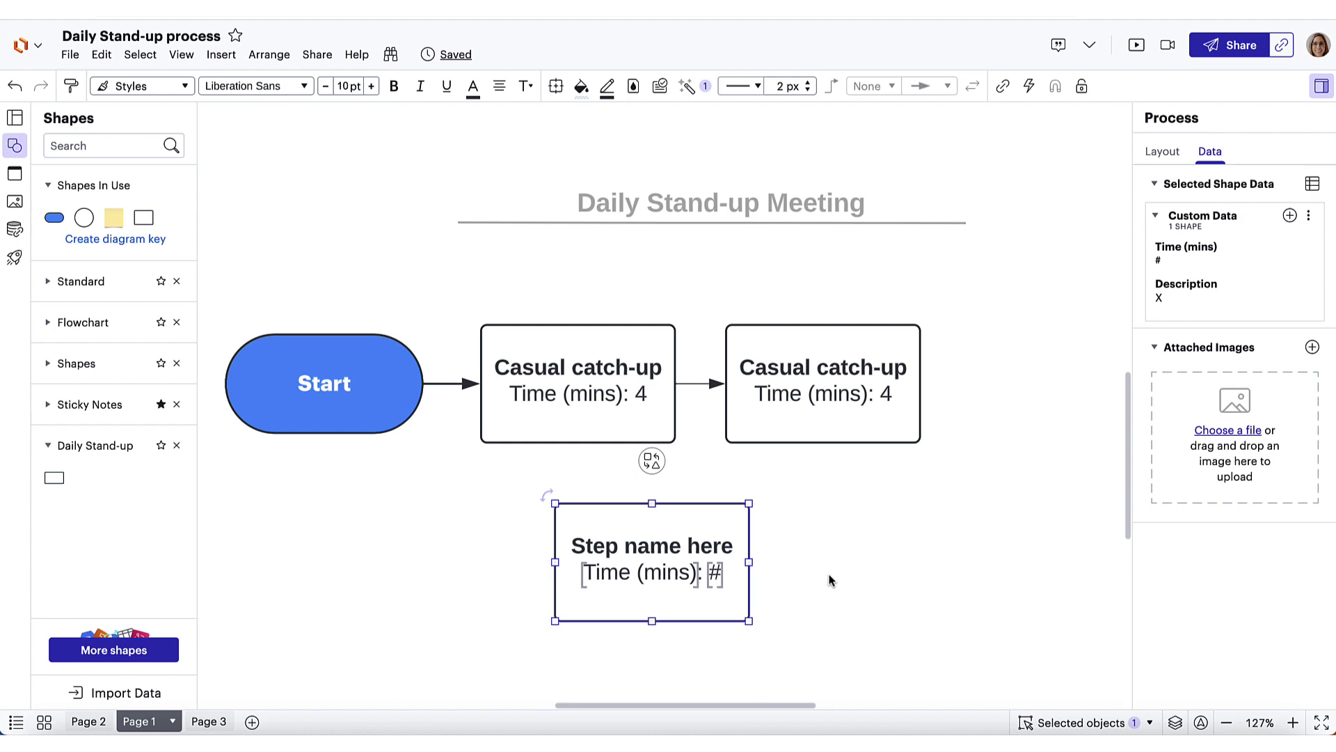
Save the placeholder step to Daily Stand-up as 'Template Shape' and star that library.
right_click(674, 532)
mouse_move(674, 529)
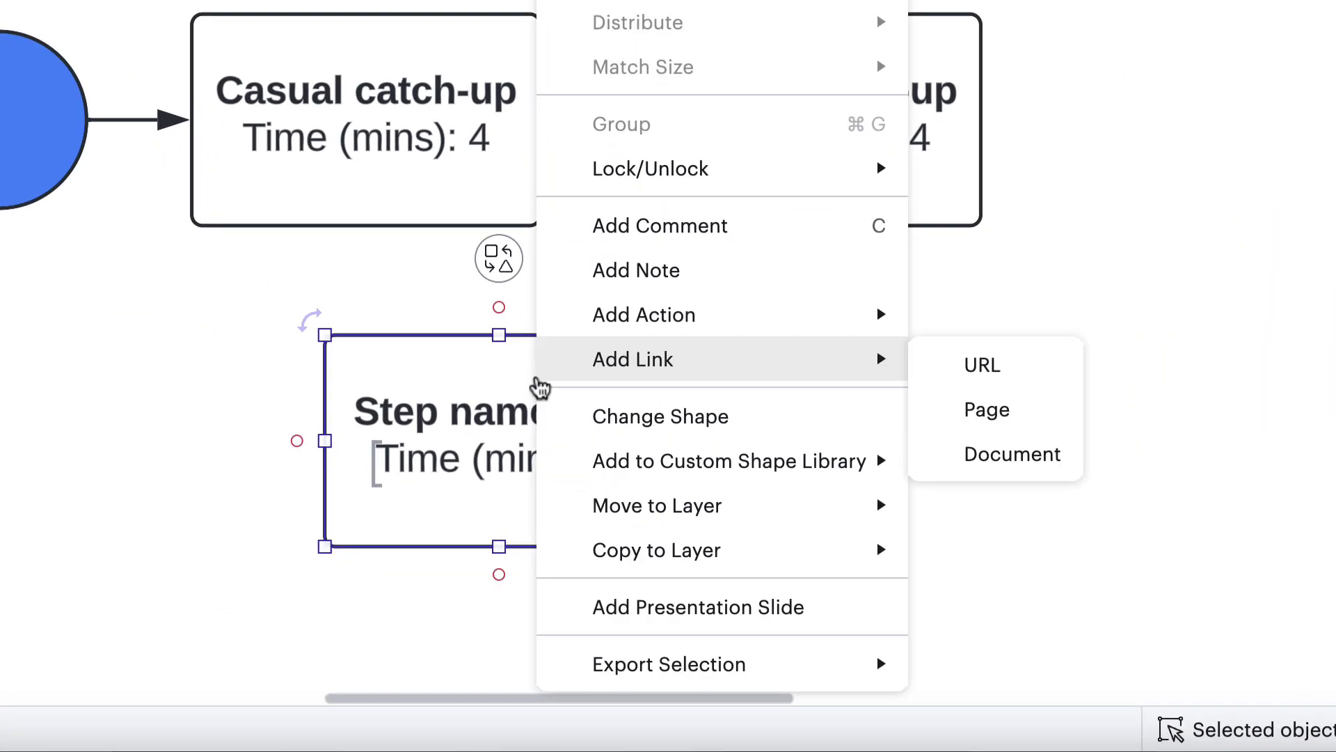
mouse_move(866, 478)
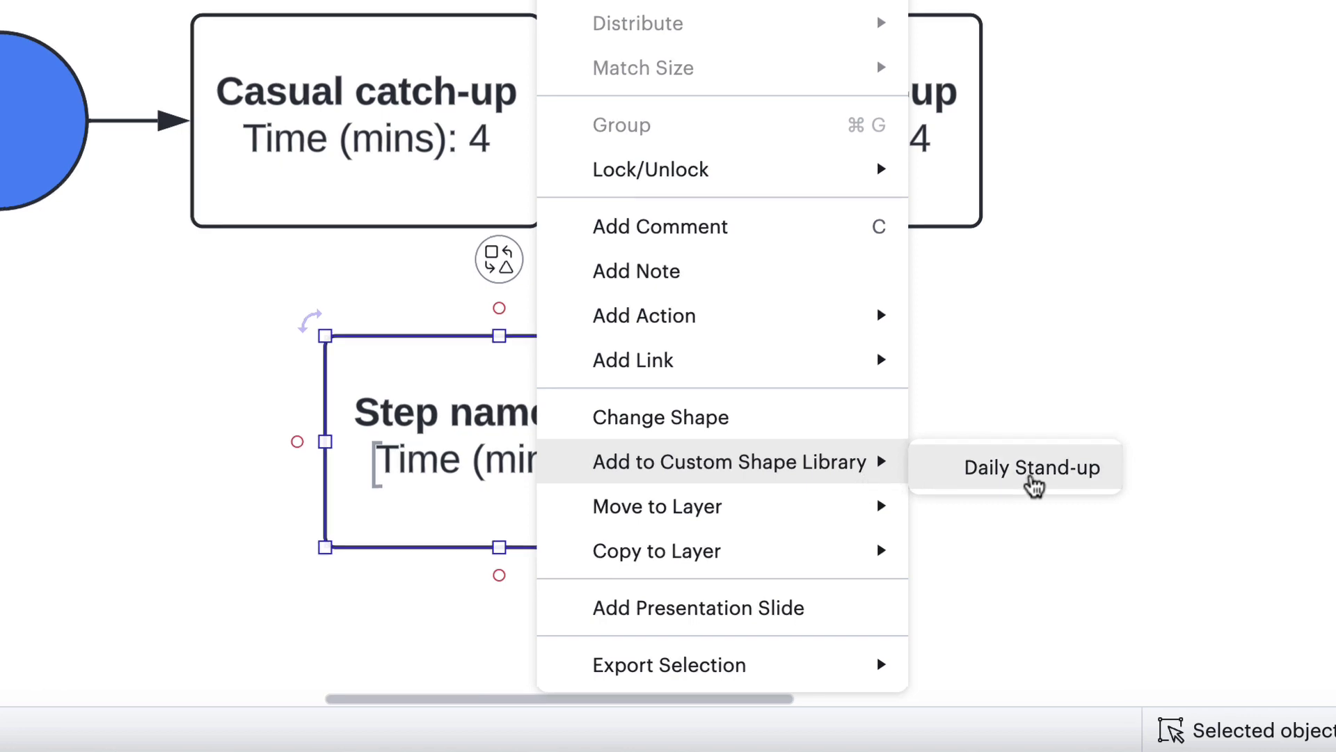
left_click(1029, 486)
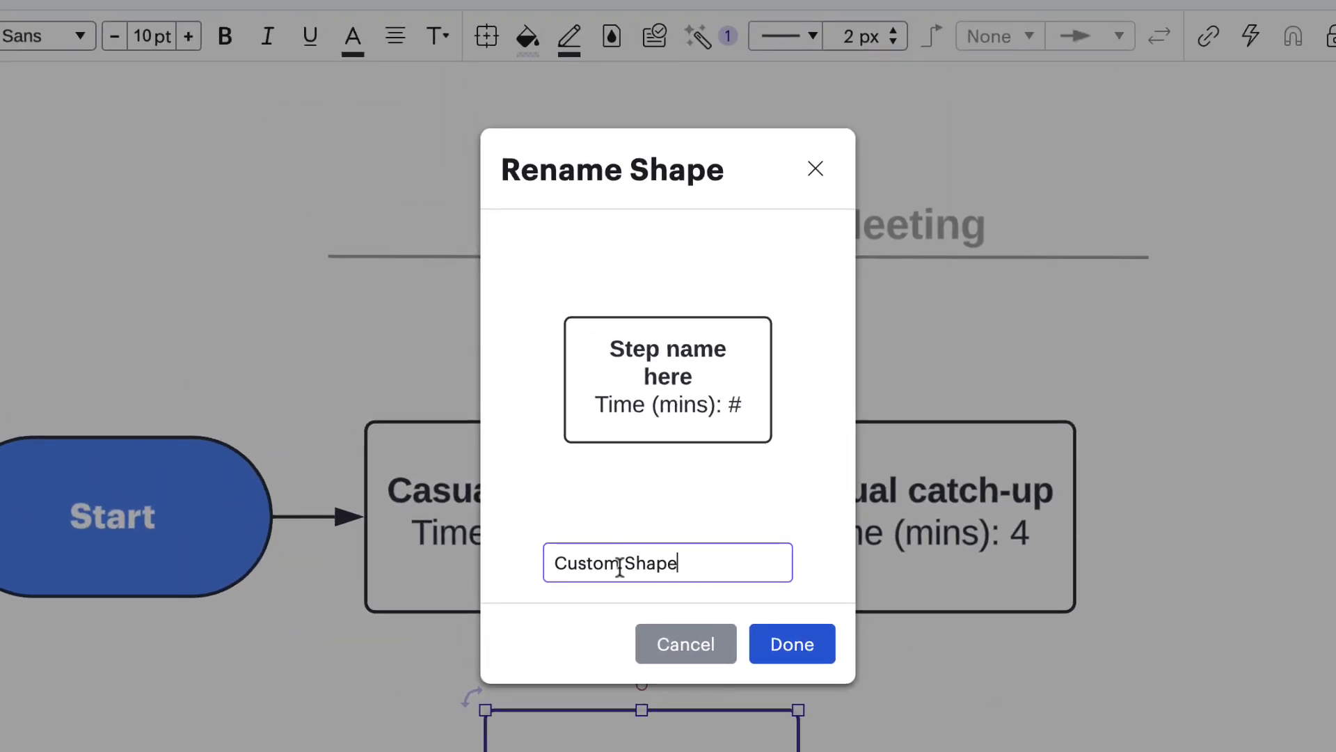
left_click_drag(619, 567, 546, 560)
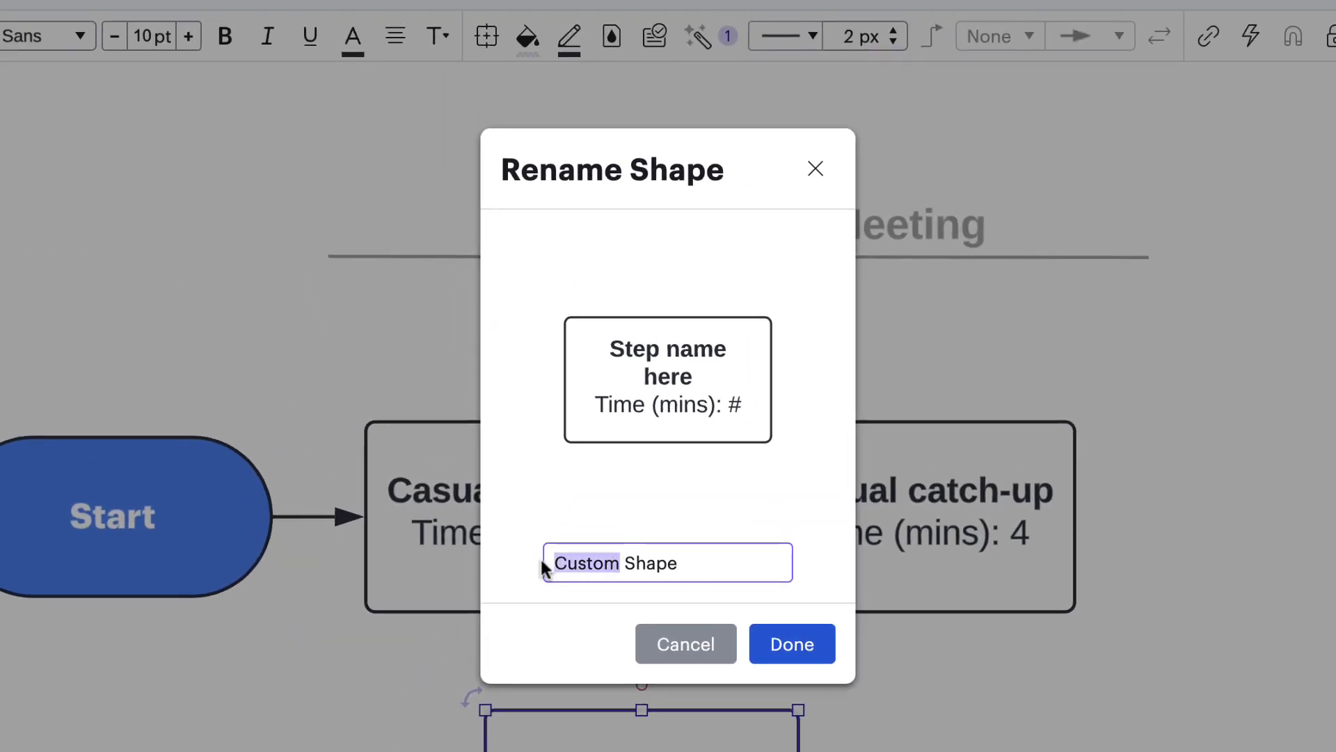
type("Template")
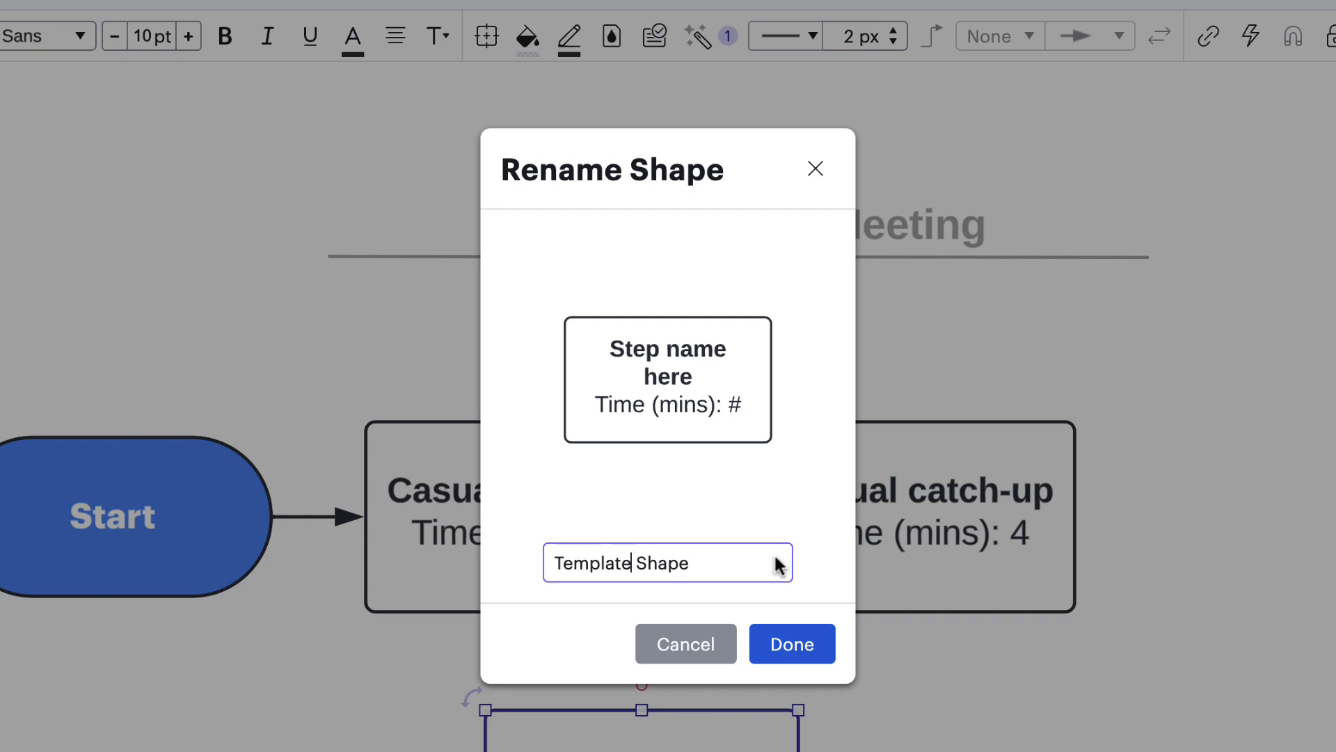
left_click(791, 644)
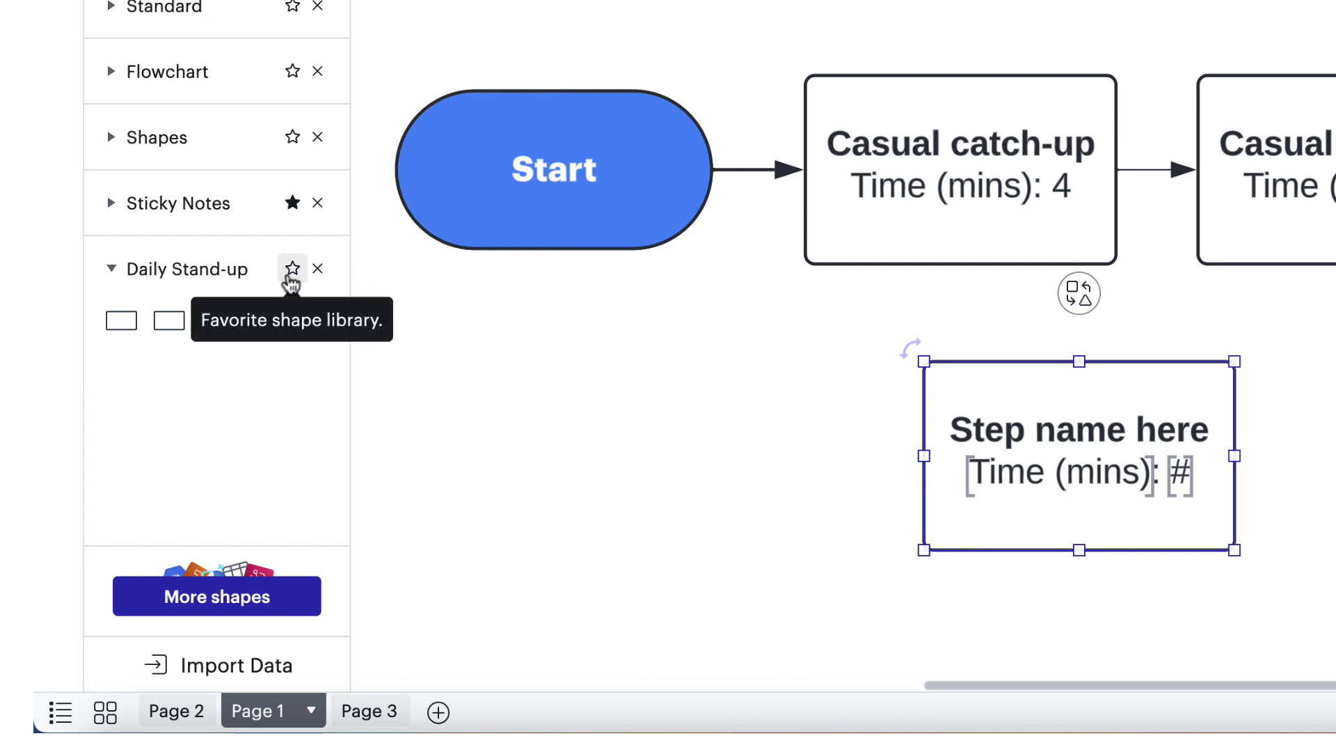
left_click(292, 271)
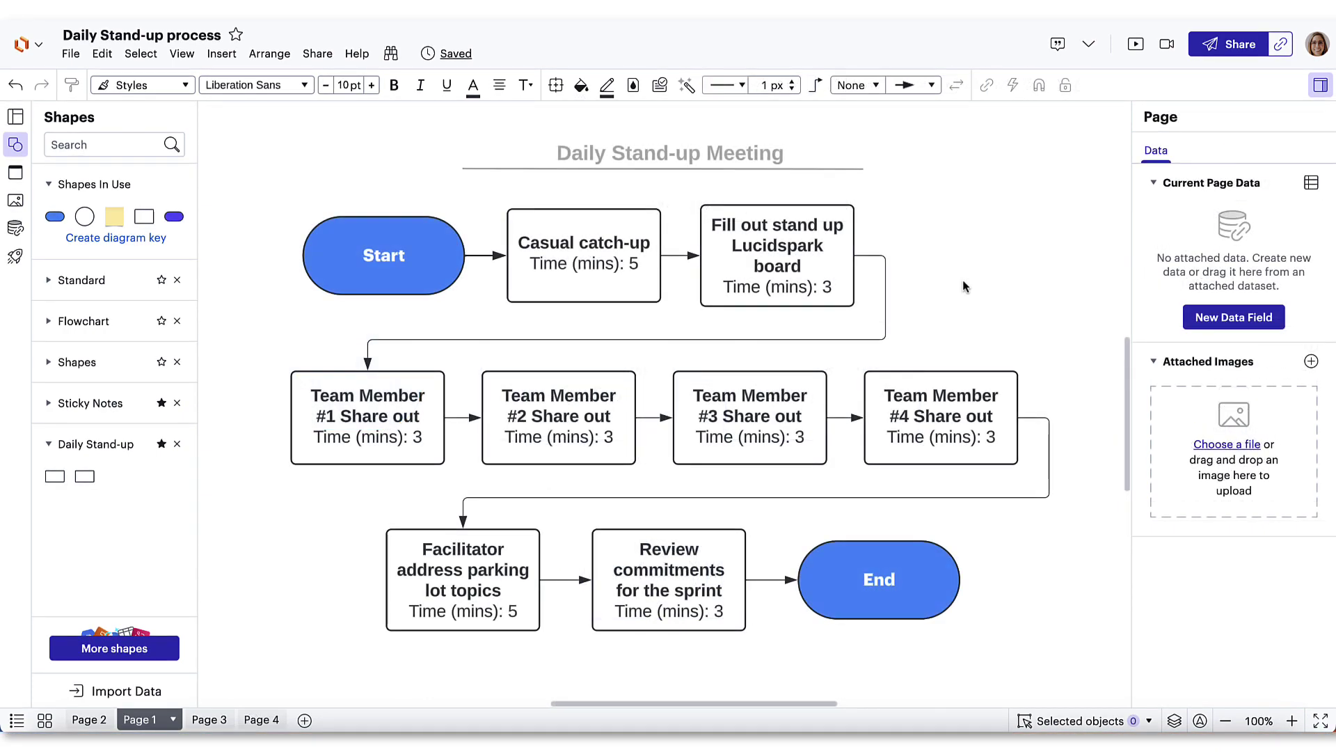
left_click(609, 227)
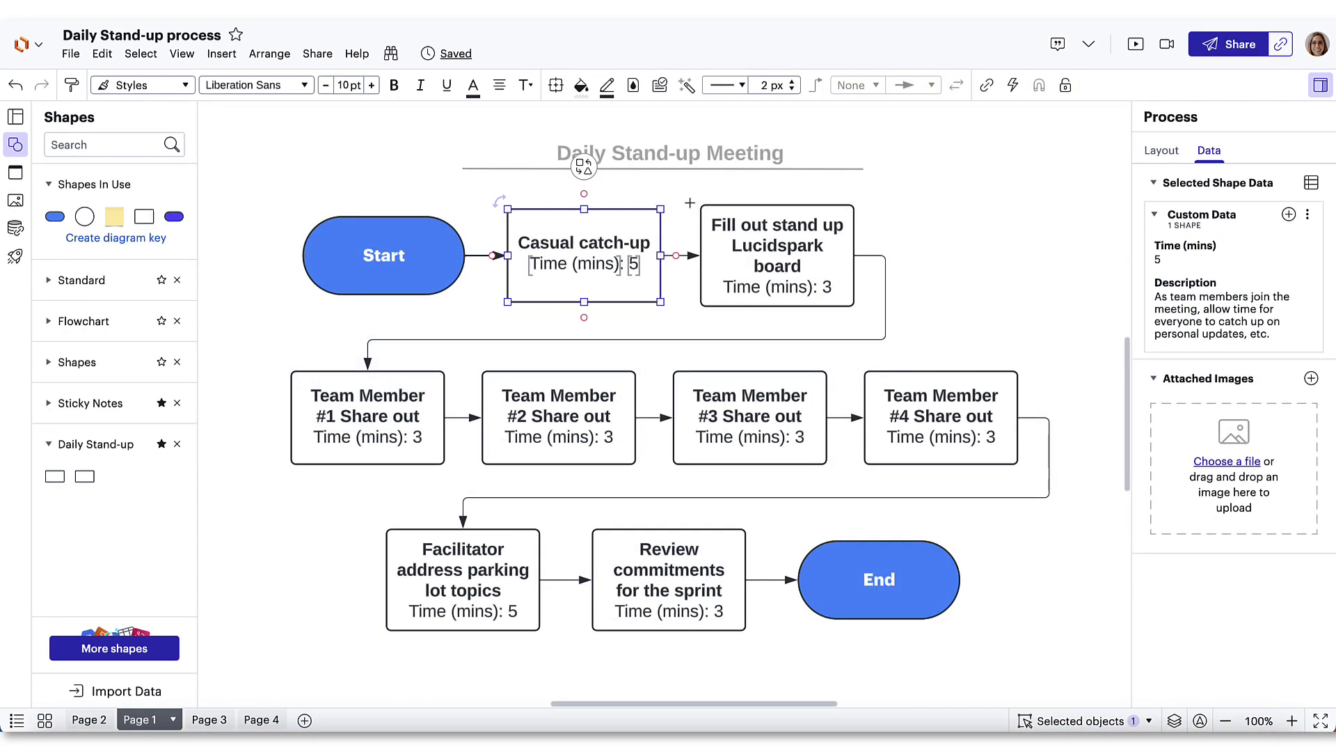
left_click(794, 221)
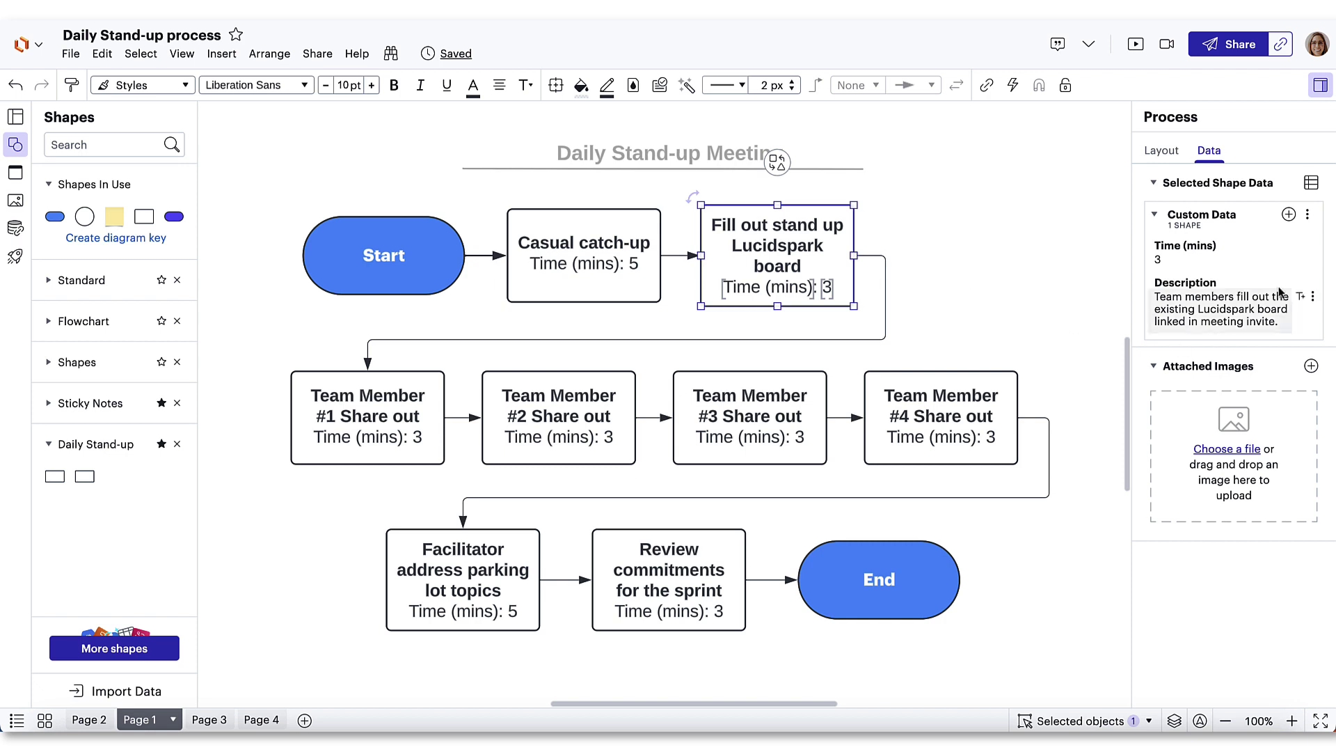
left_click(953, 277)
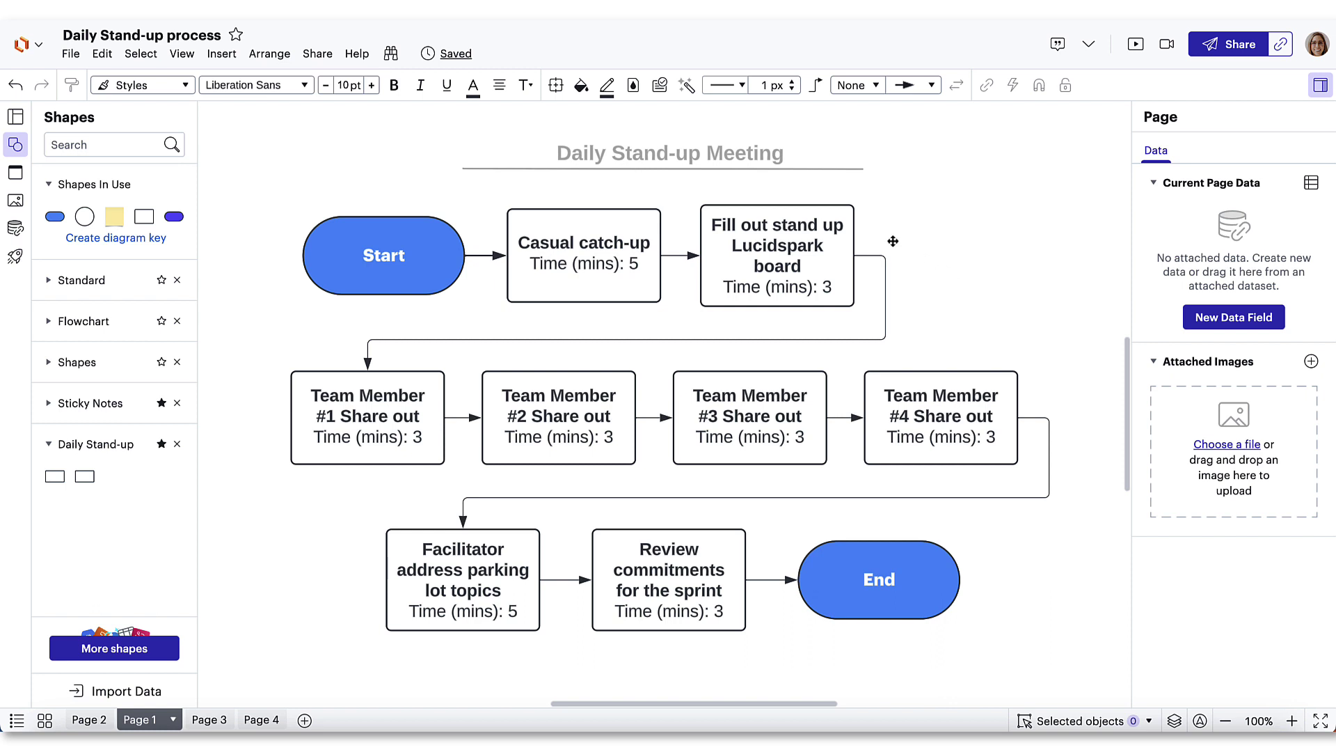
Select every shape on the page except the title, Start and End.
left_click_drag(280, 199, 971, 623)
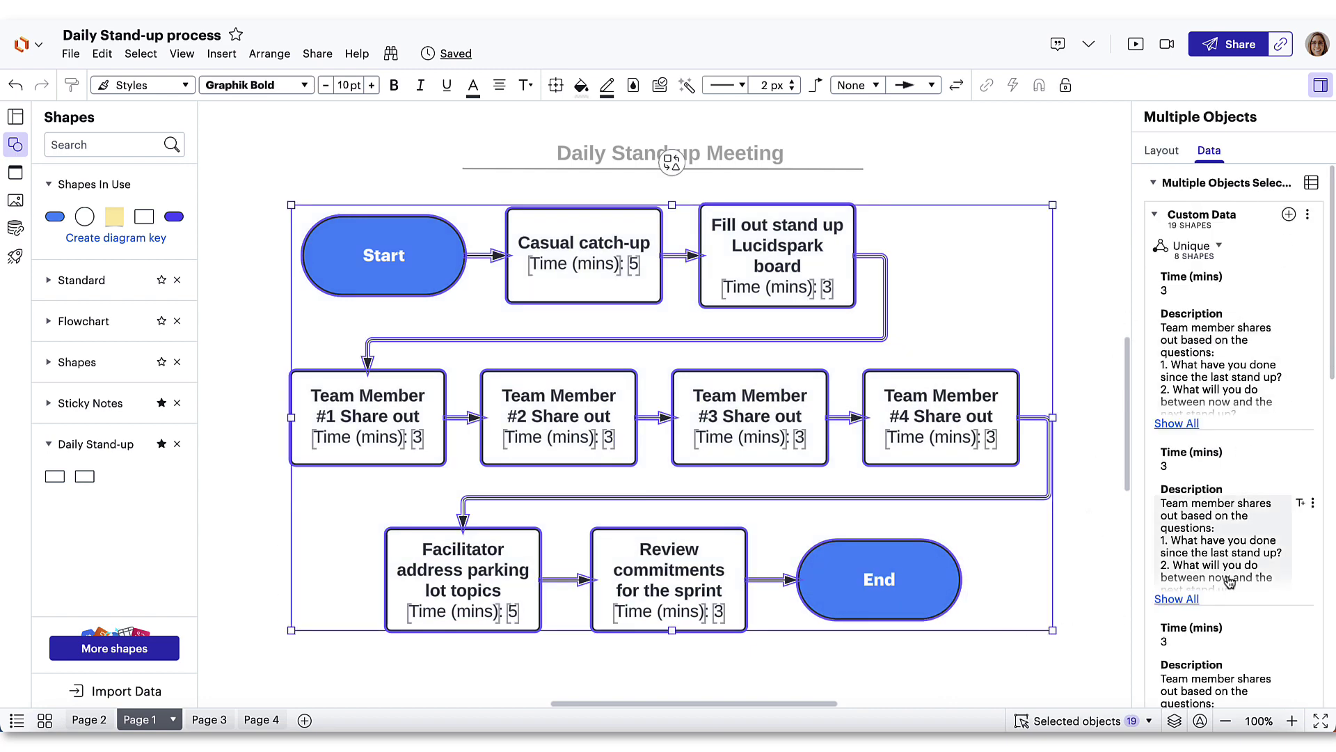
left_click(1073, 301)
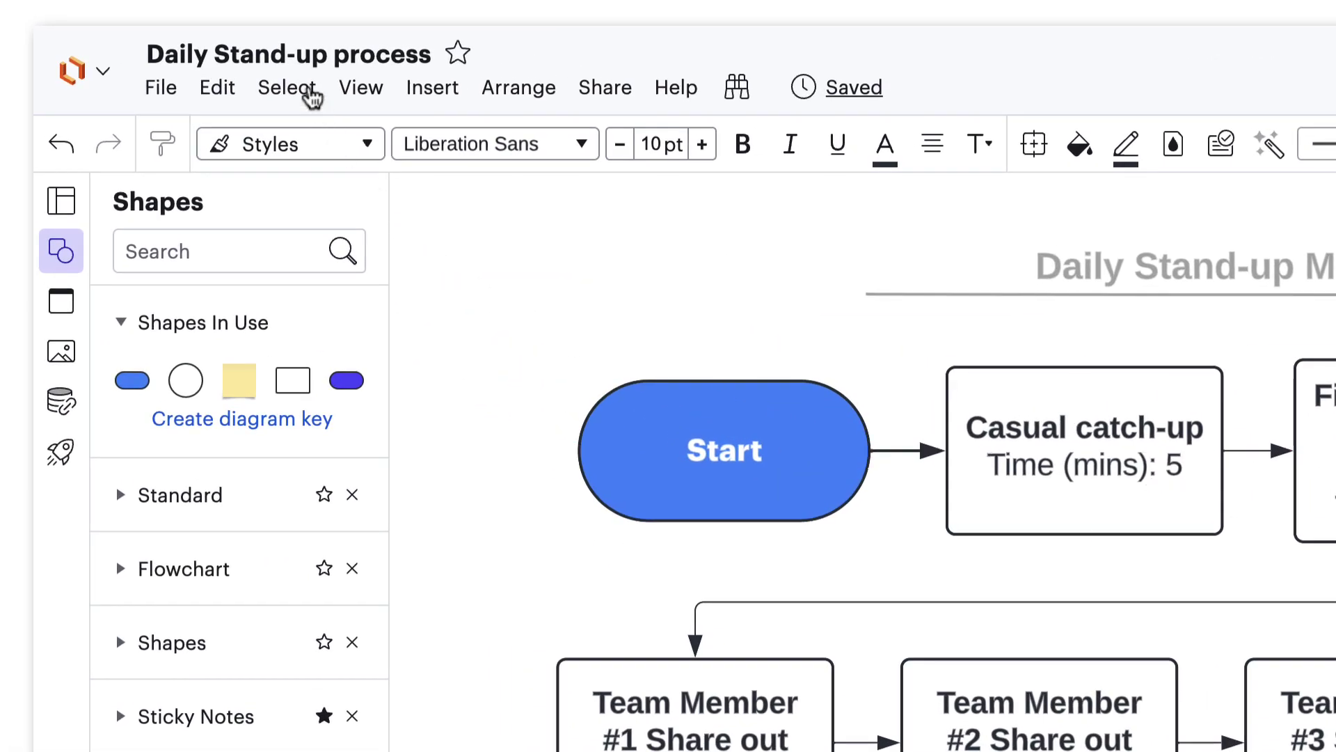
left_click(311, 99)
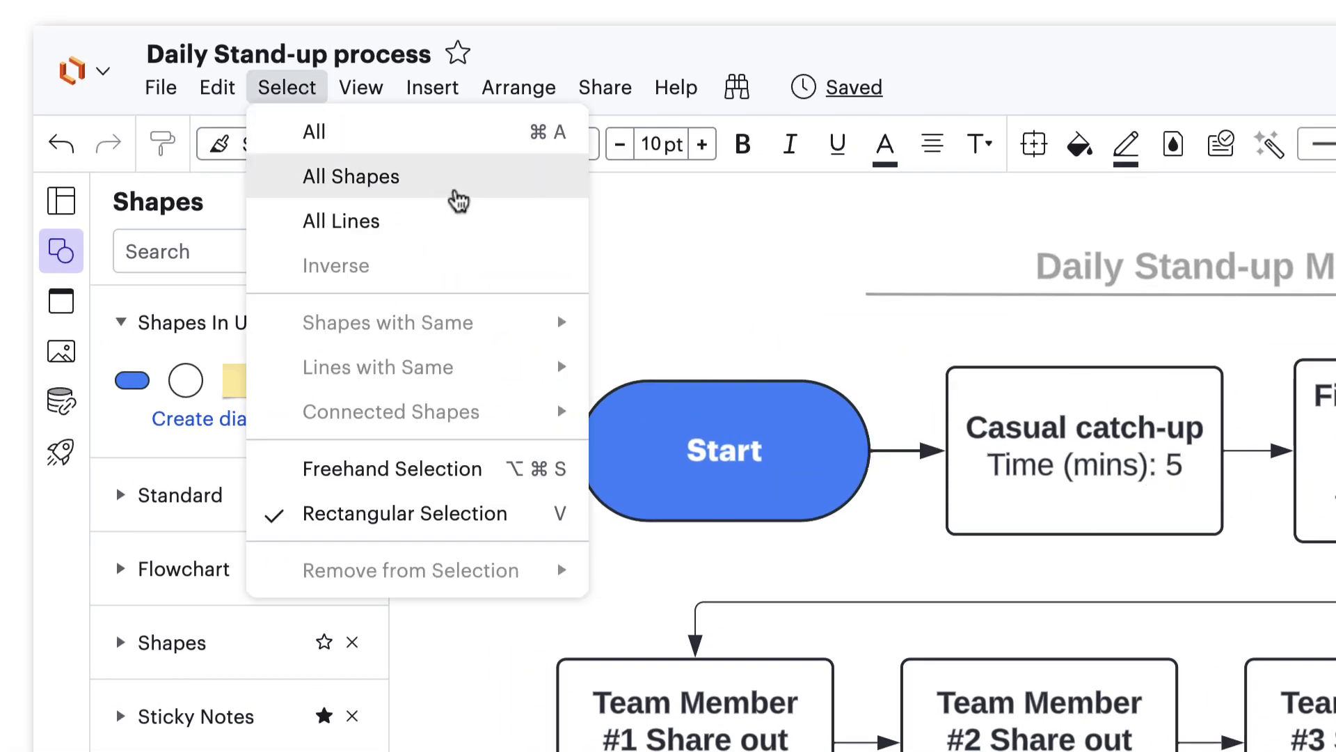
left_click(457, 198)
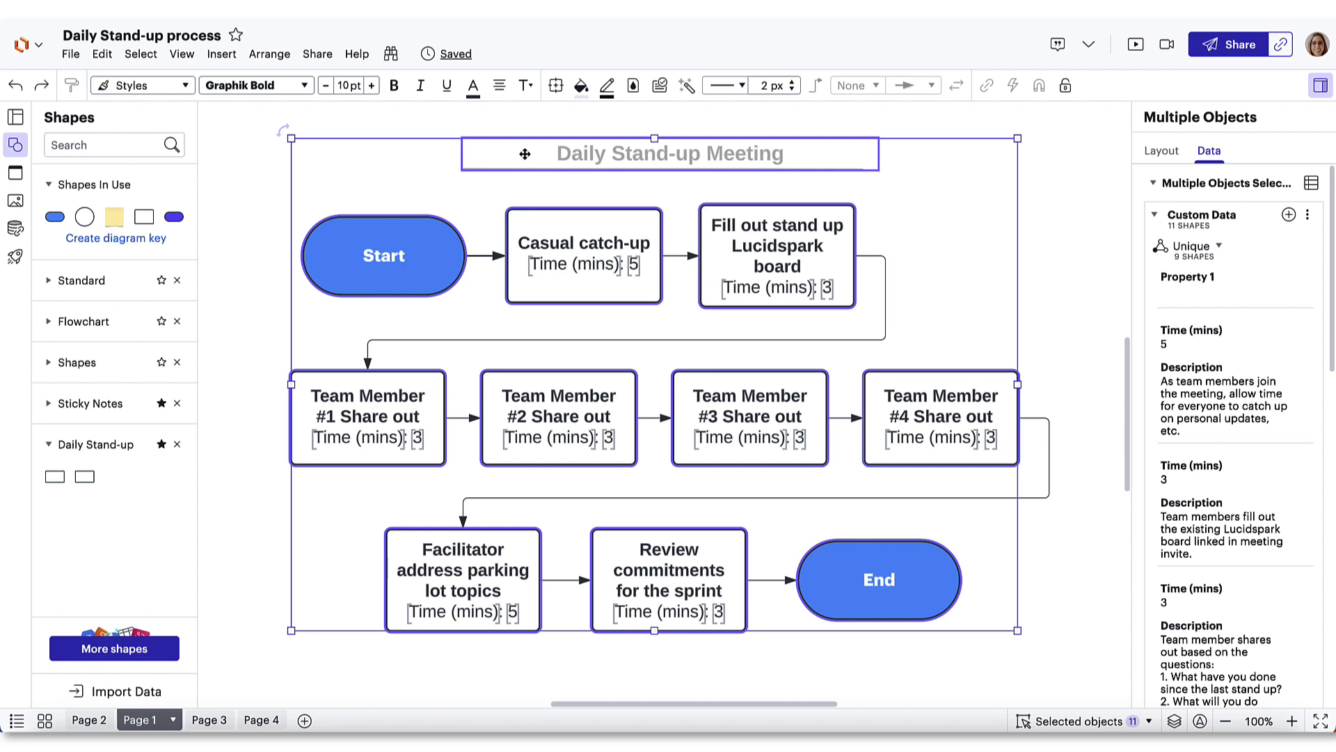
left_click(525, 154, "shift")
left_click(441, 229, "shift")
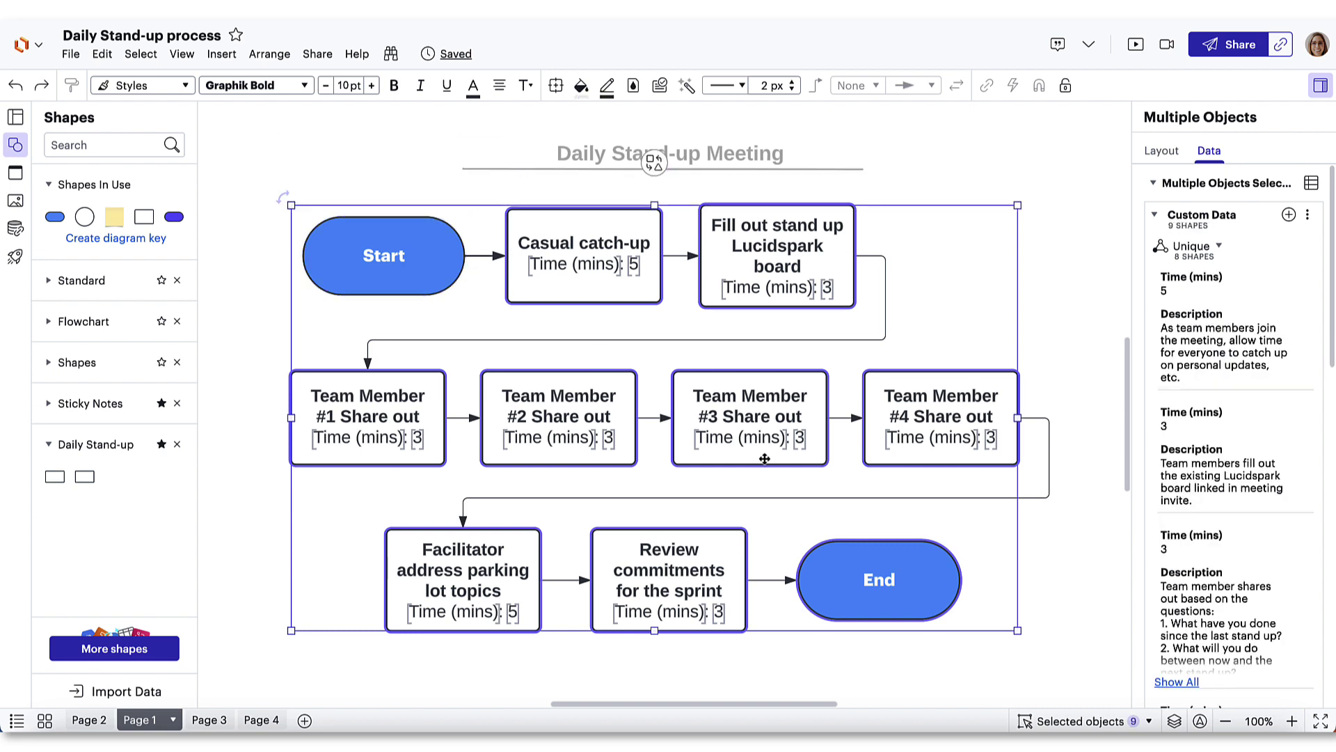
left_click(915, 575, "shift")
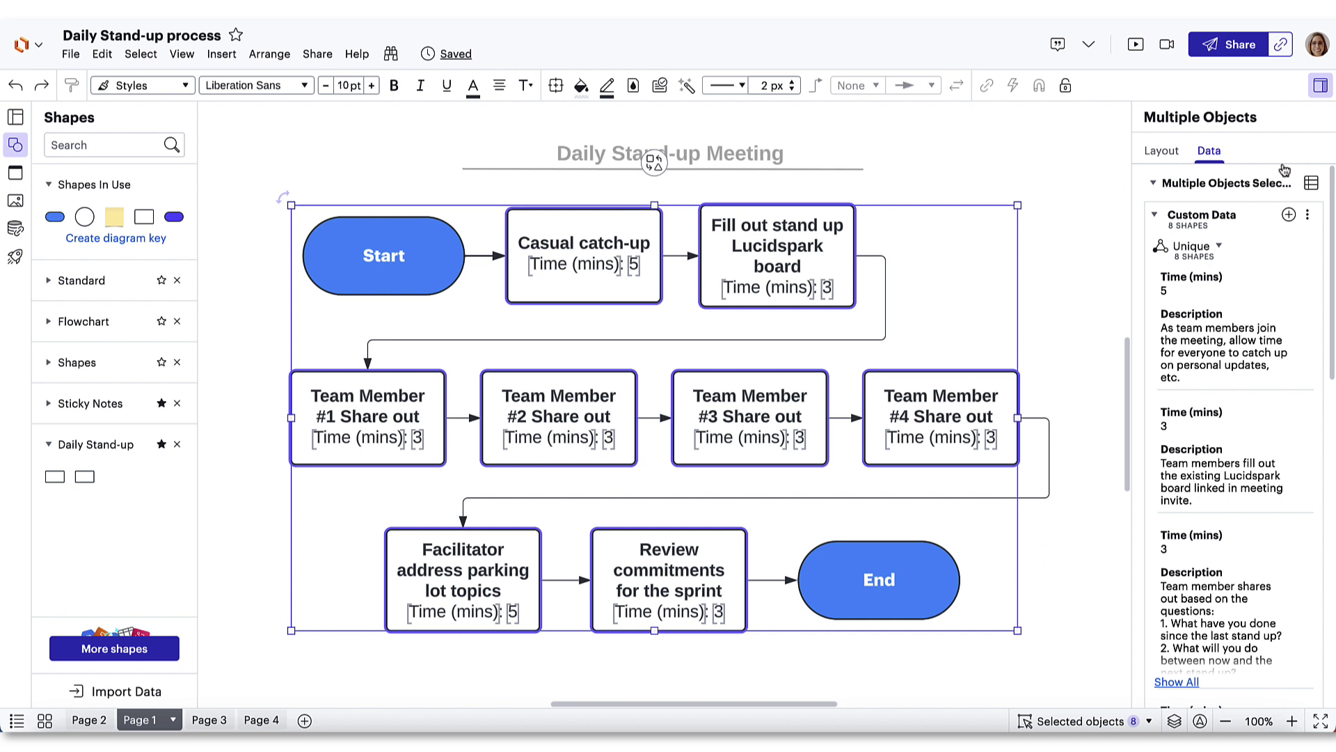
Add a new shared custom data field to the selected steps and name it Owner.
left_click(1311, 221)
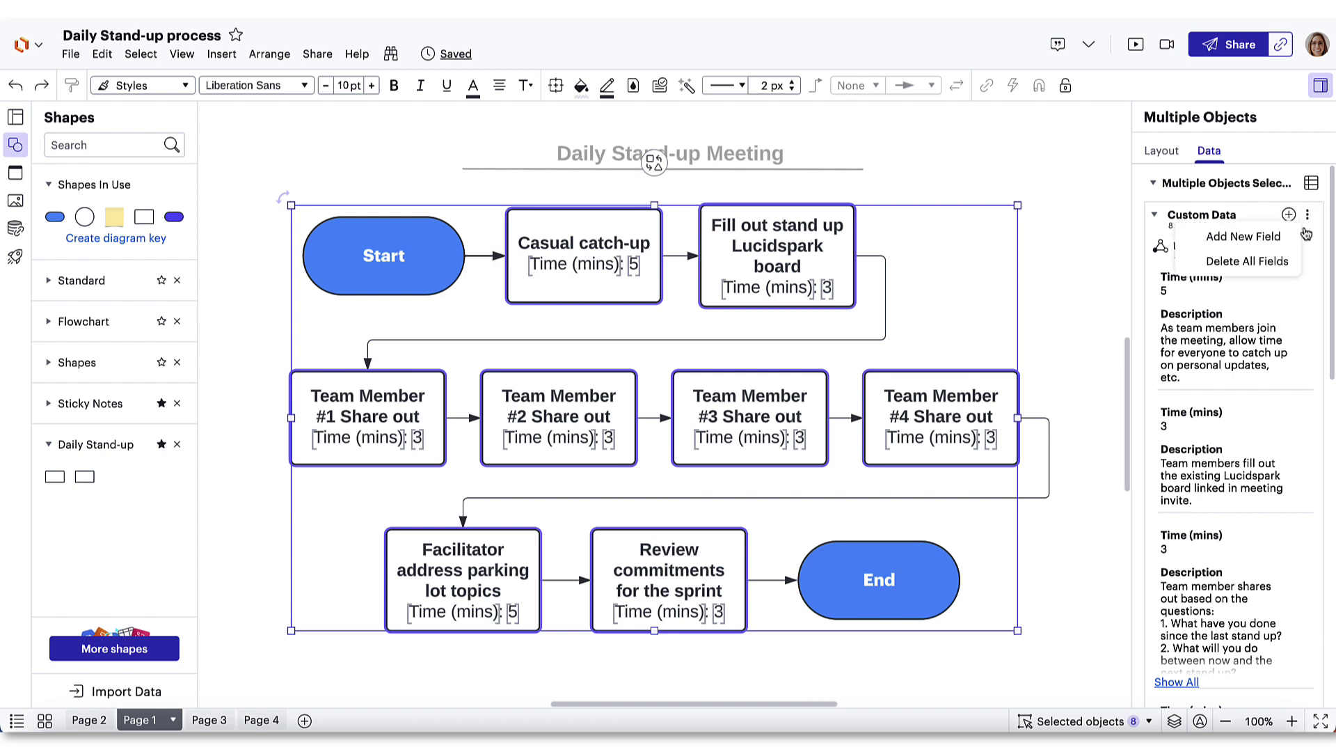
left_click(1294, 238)
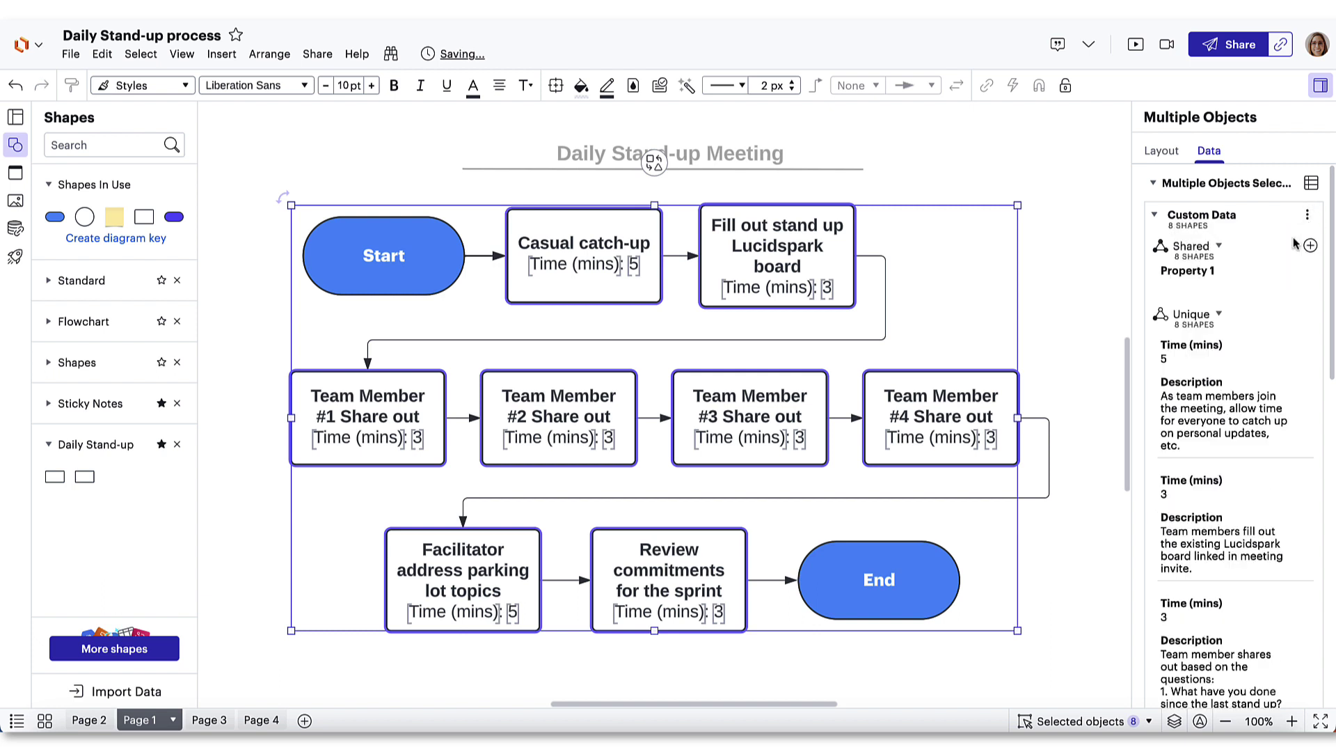
double_click(1228, 270)
type("Own")
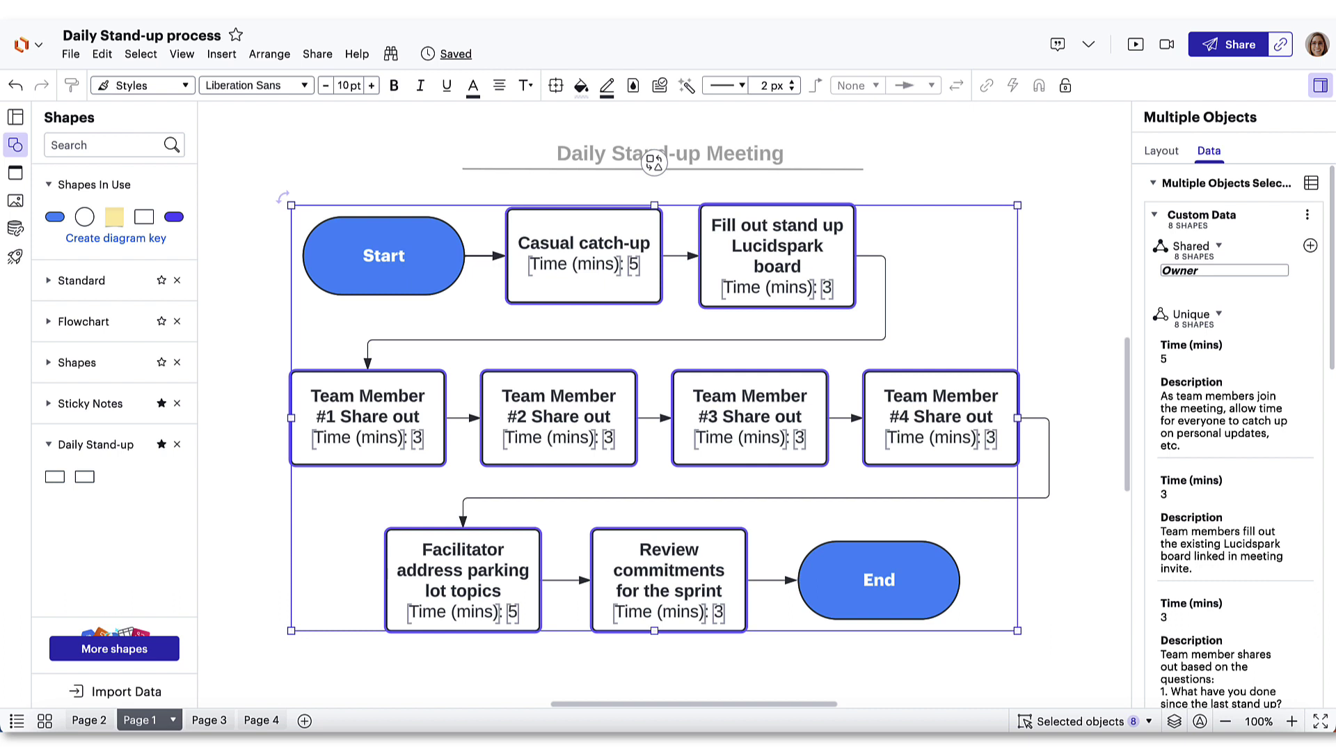
type("er")
Commit the Owner field, then check Casual catch-up and the Lucidspark board step show empty Owner entries.
left_click(1055, 280)
left_click(635, 223)
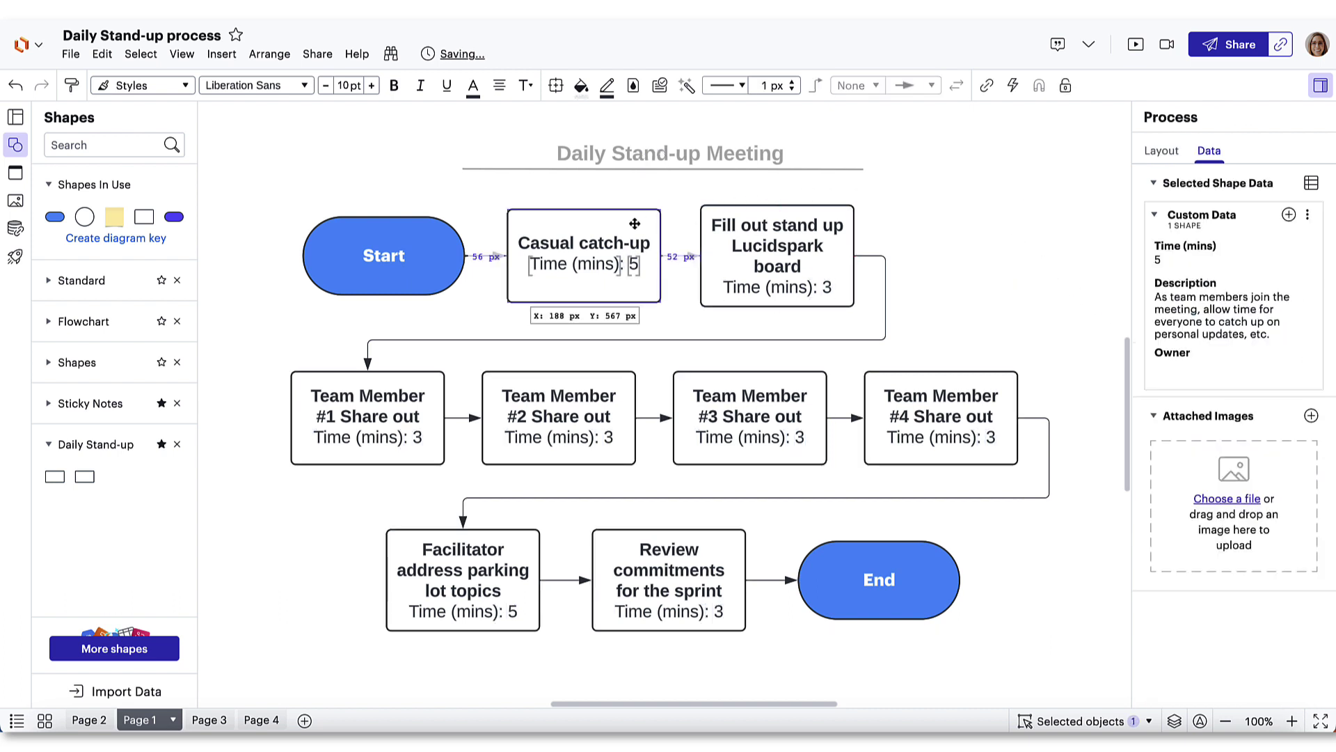
left_click(773, 231)
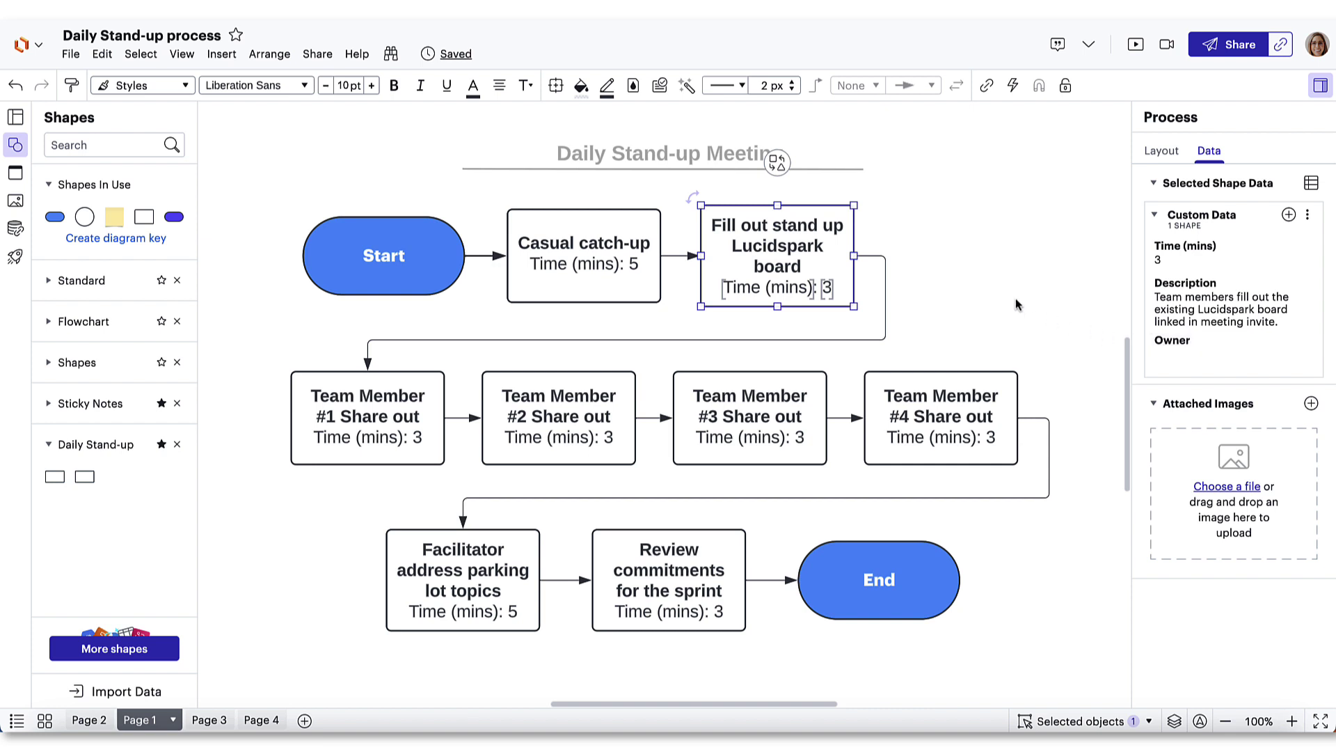
left_click(991, 300)
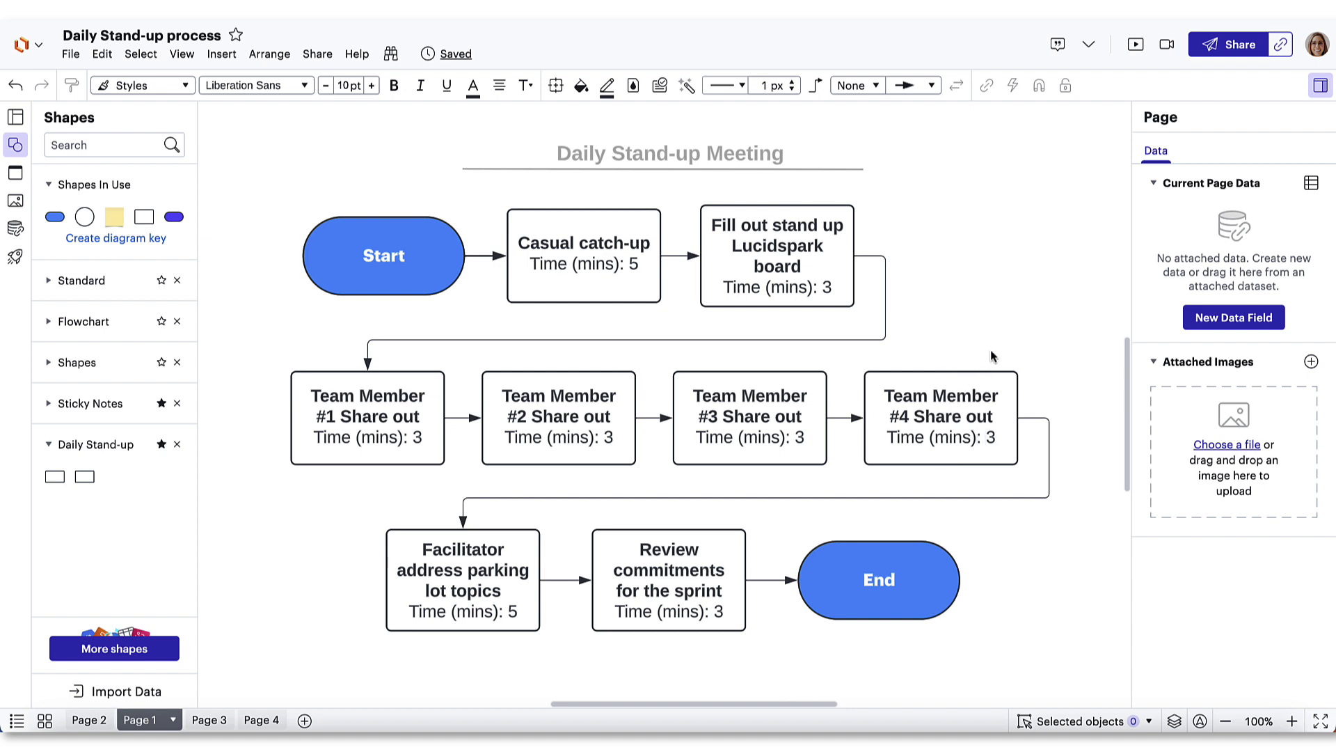
Paste the daily-order note into the Owner field of Team Member #2, #3 and #4.
left_click(611, 402)
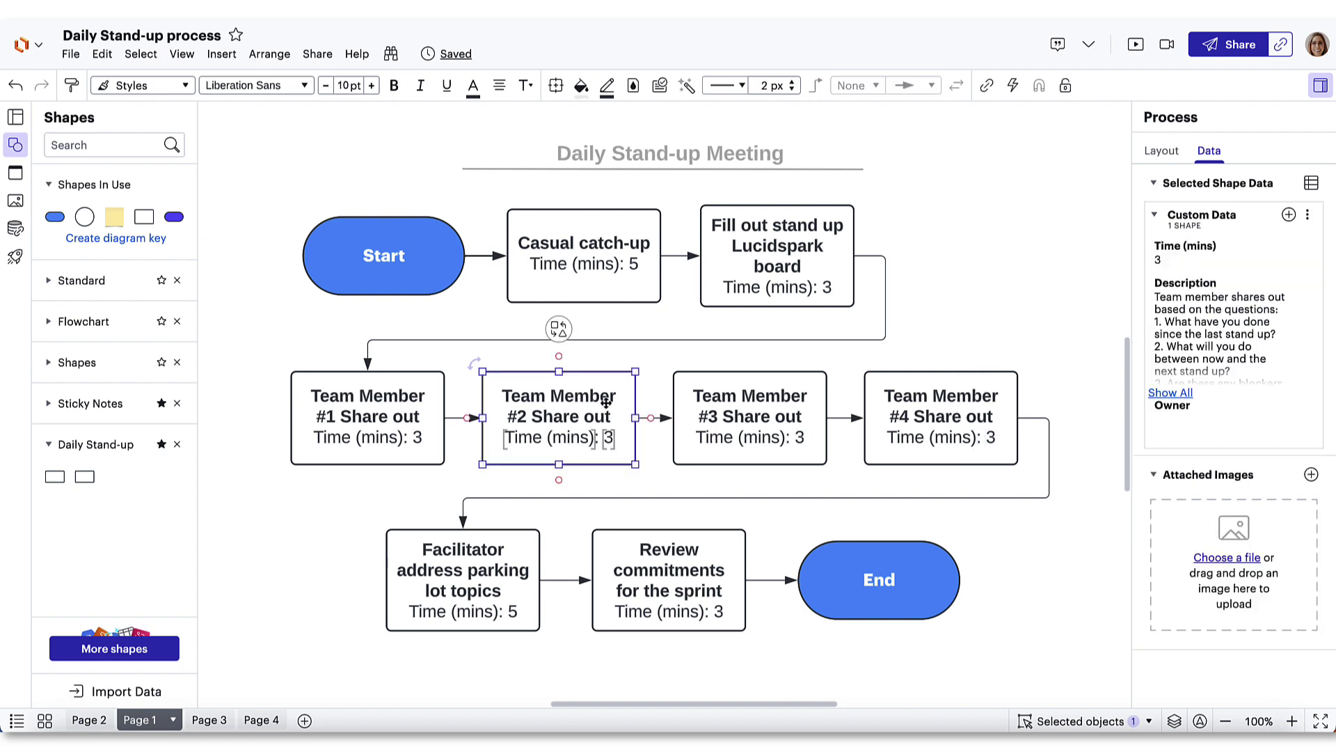
left_click(714, 411, "shift")
left_click(905, 412, "shift")
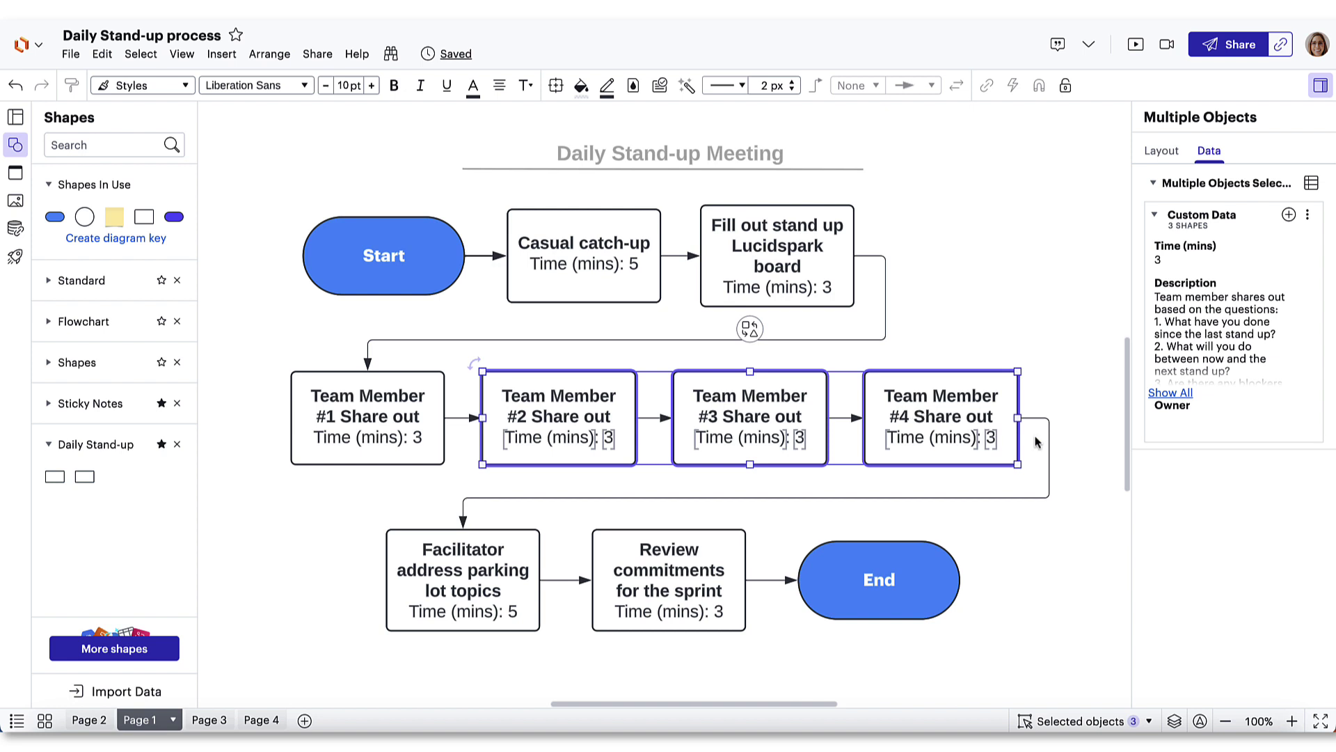
left_click(1199, 422)
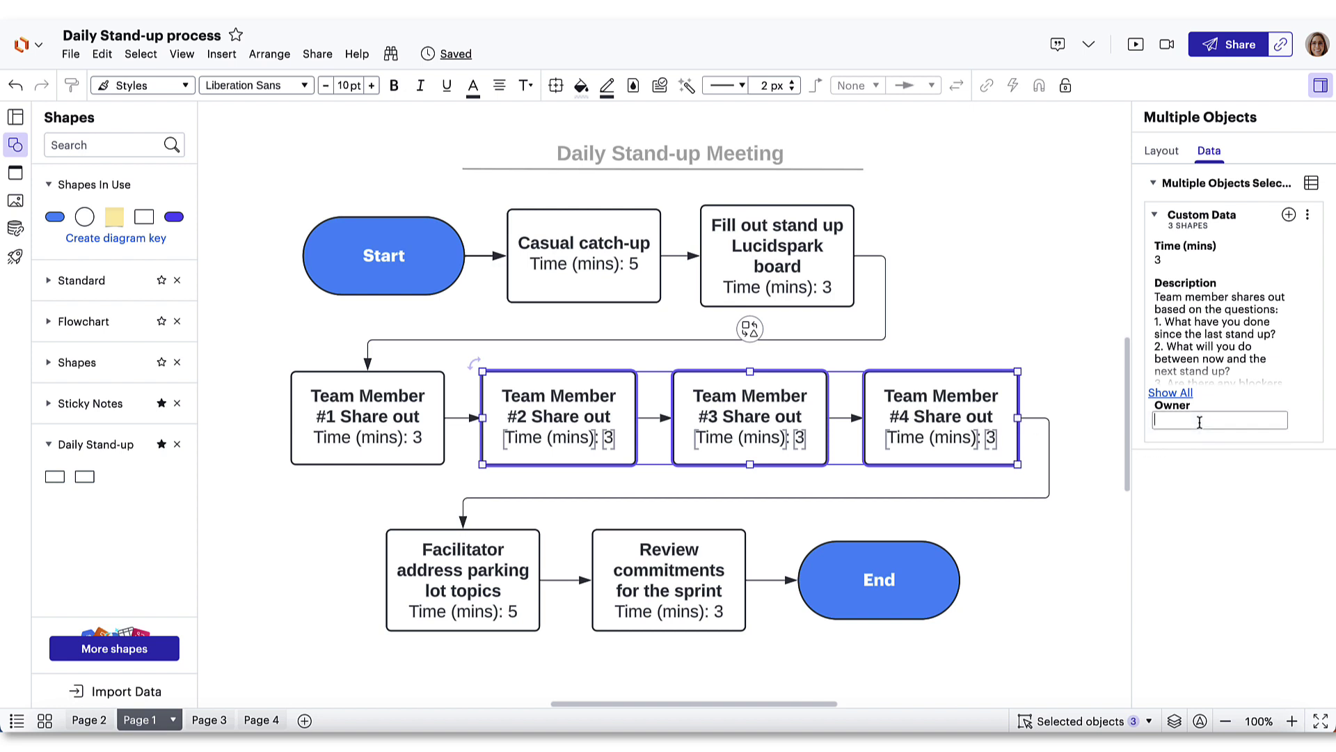
type("Order differs each day (Caroline, Jorge, Bree, Joseph)")
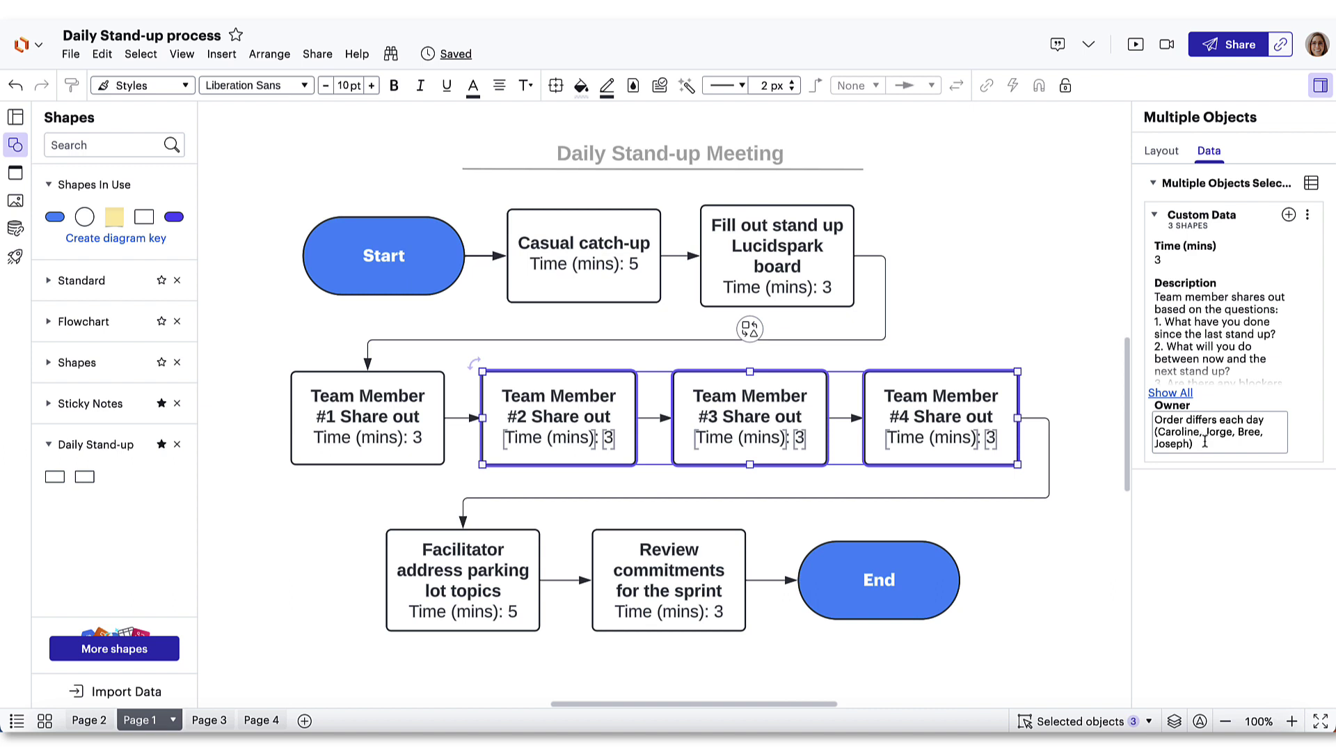
key("Return")
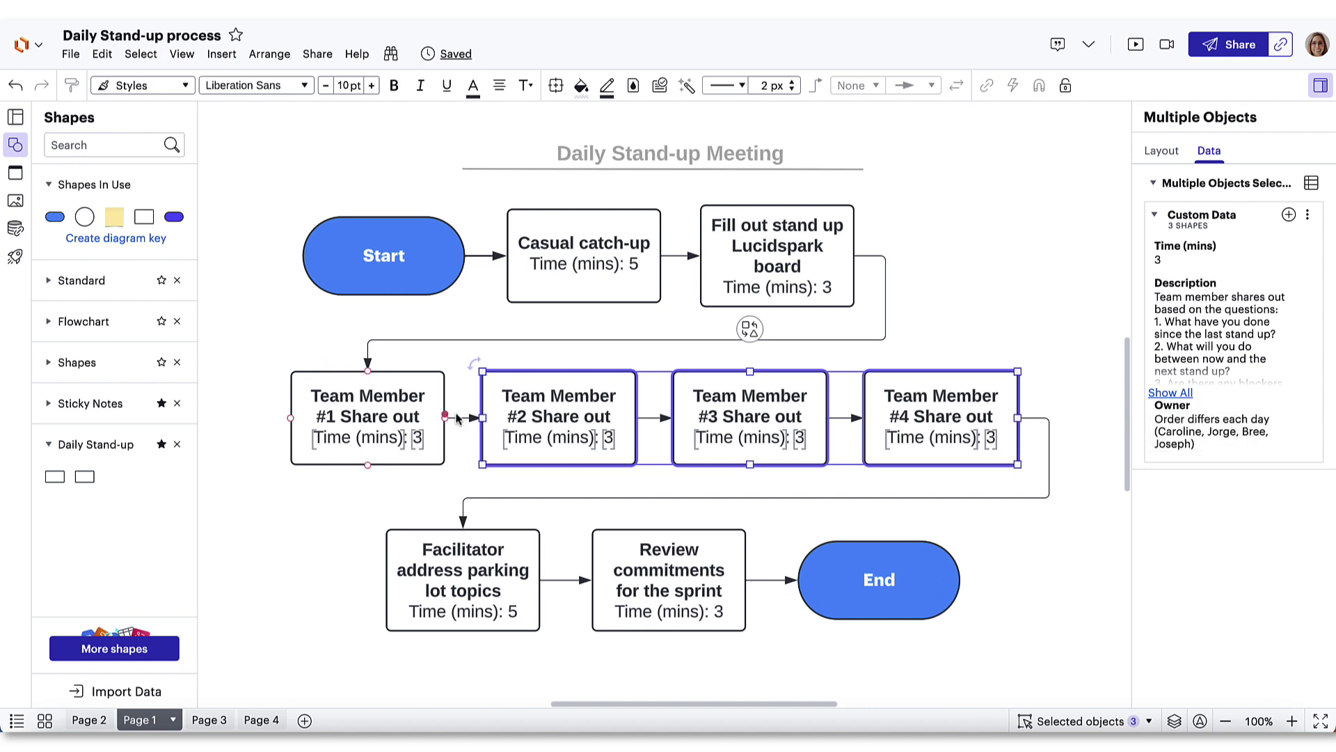
Make Owner shared data across the Team Member #1 and #2 shapes.
left_click(298, 345)
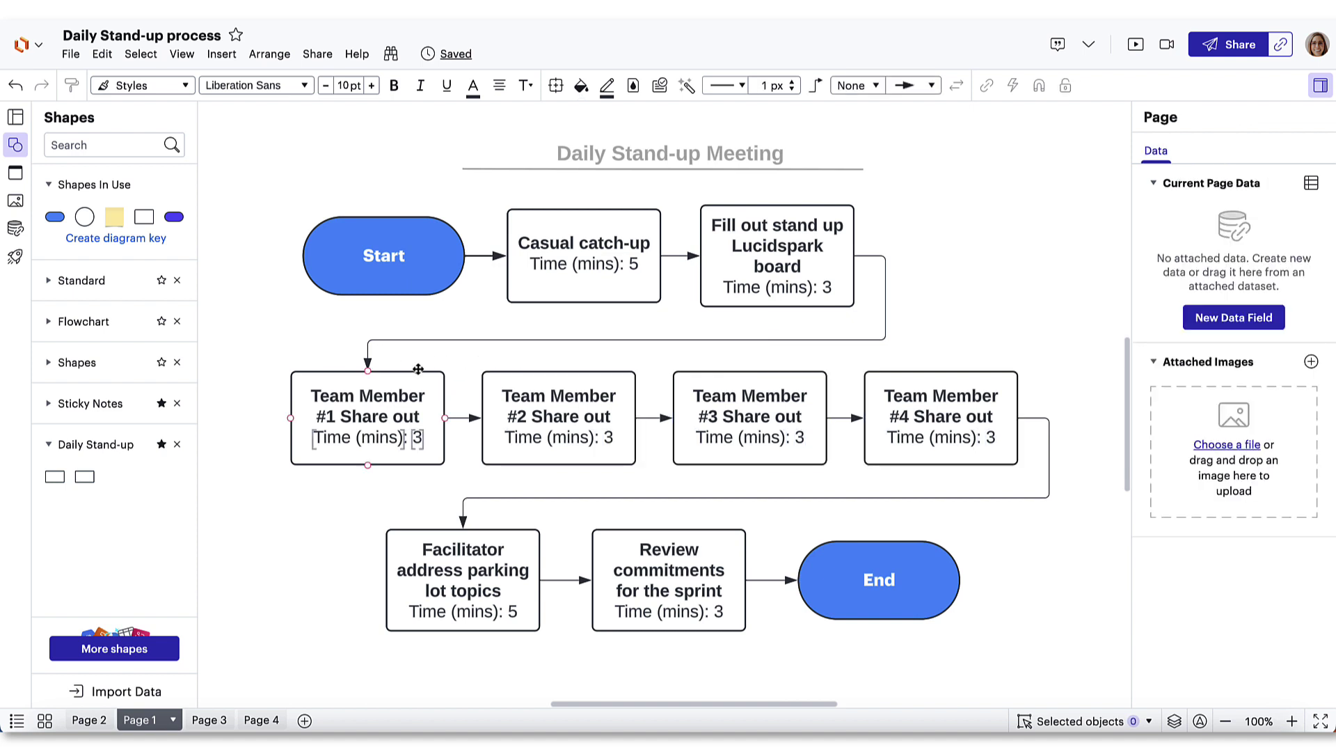
left_click(531, 415)
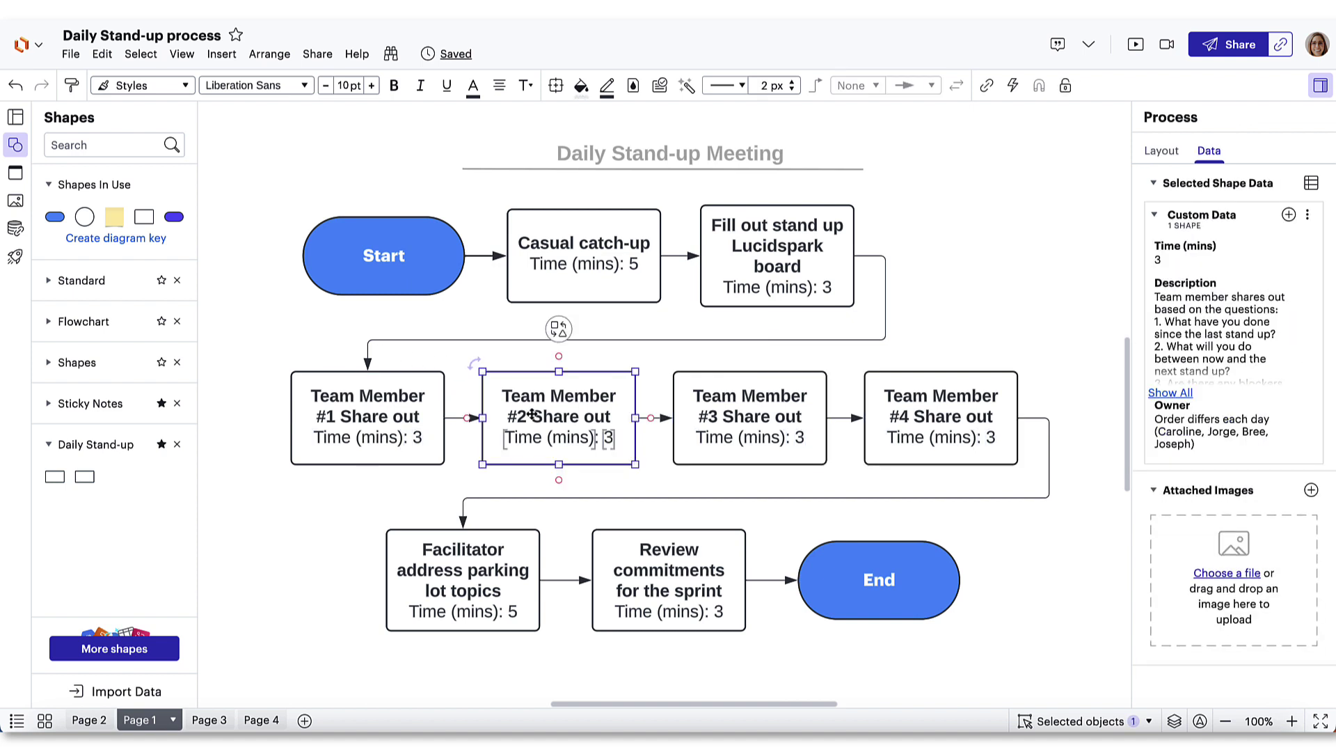
left_click(380, 409, "shift")
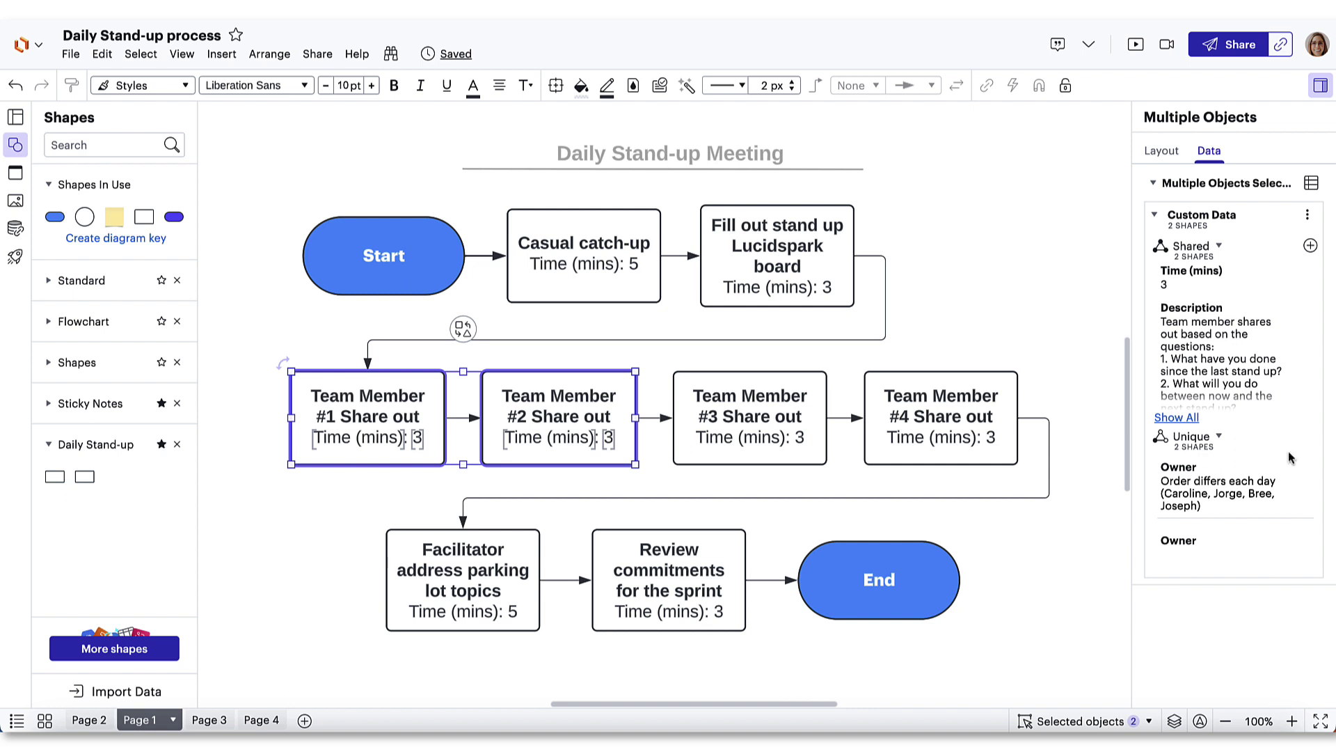
left_click(1313, 470)
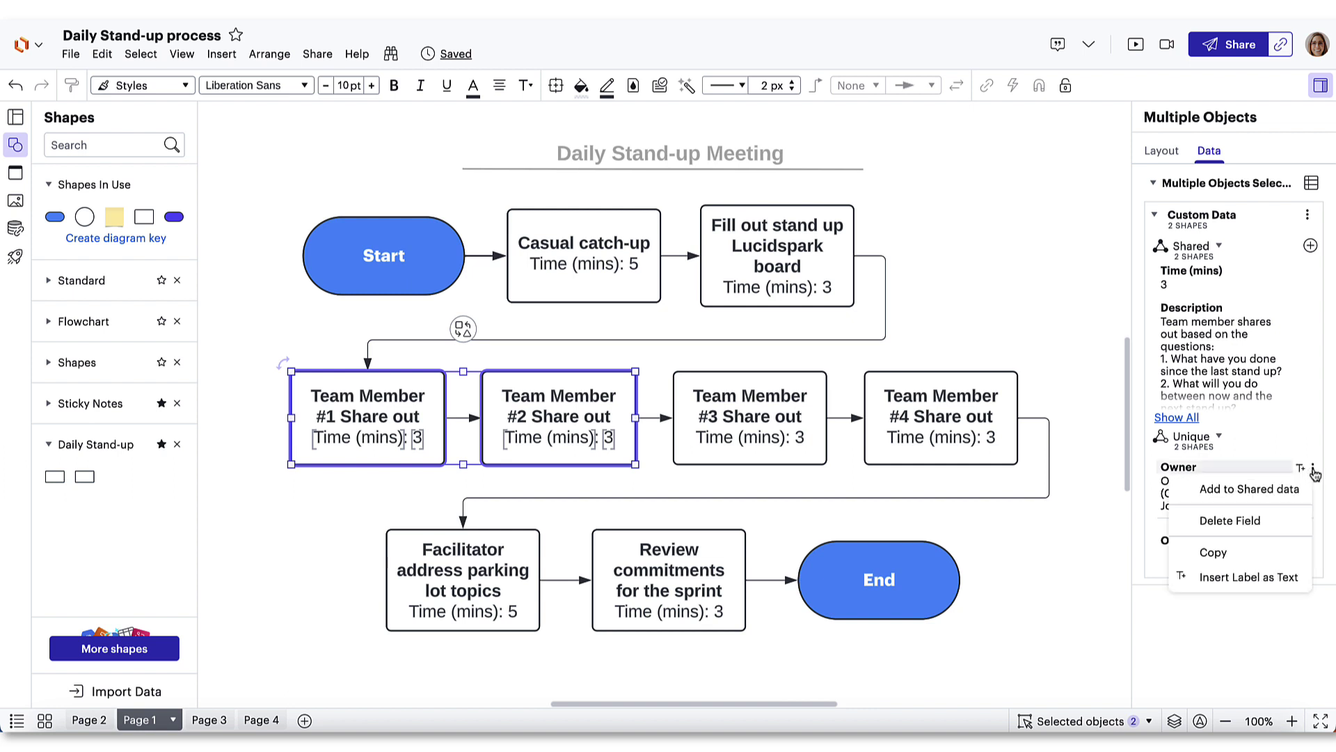
left_click(1295, 490)
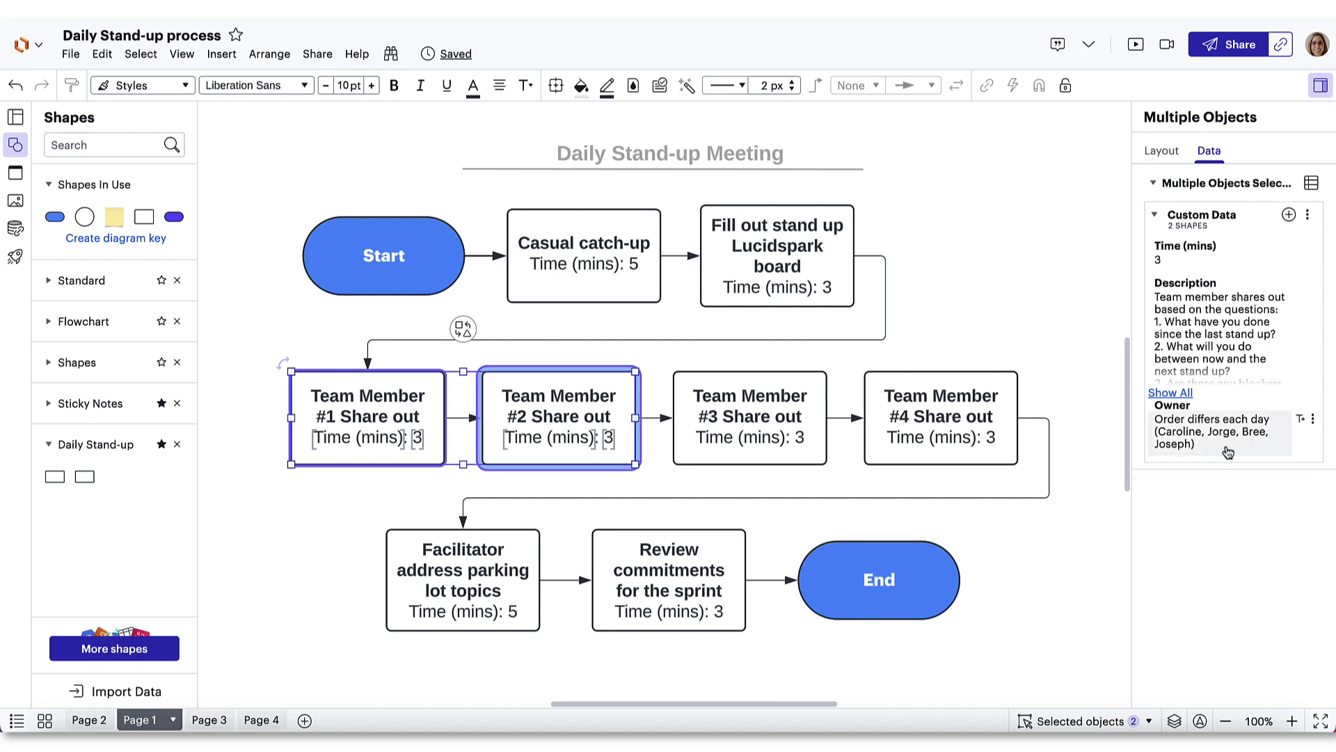
Check that Team Member #1 and #2 both show the shared Owner note.
left_click(1028, 321)
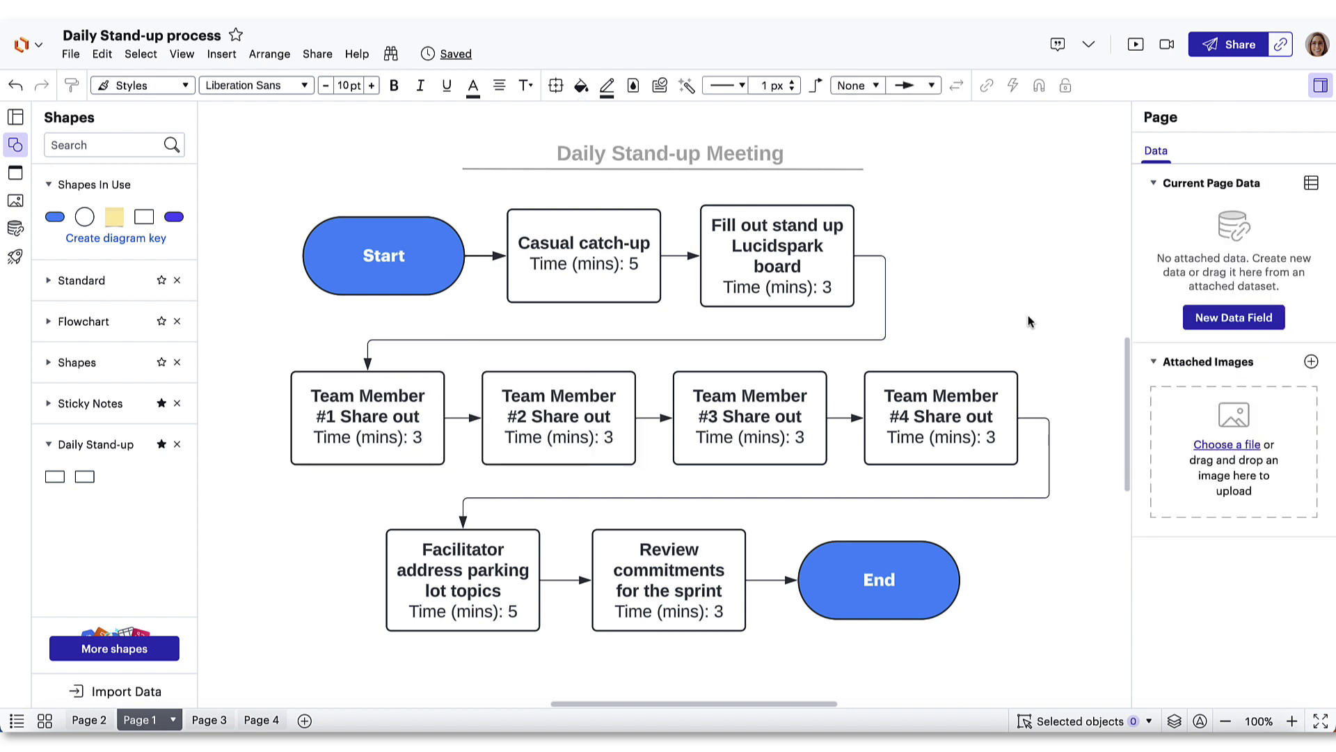
left_click(424, 410)
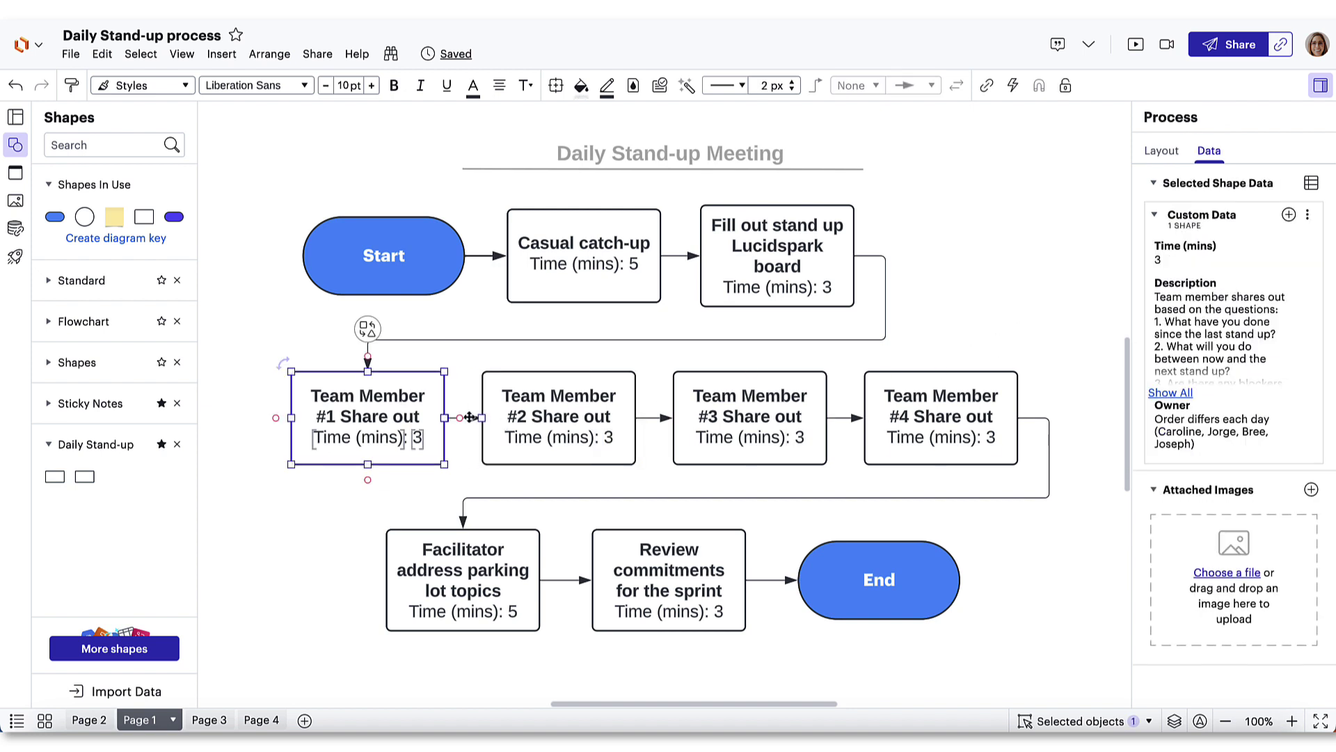
left_click(543, 426)
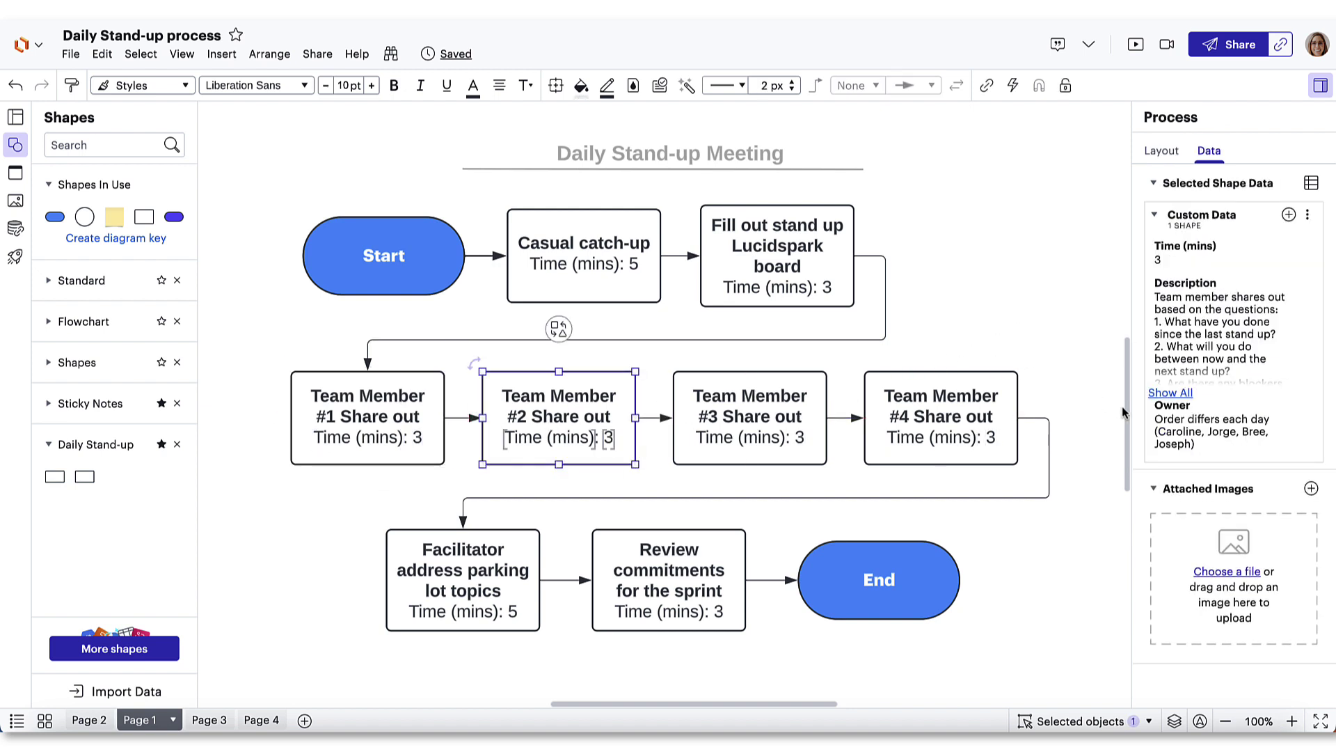
mouse_move(1317, 408)
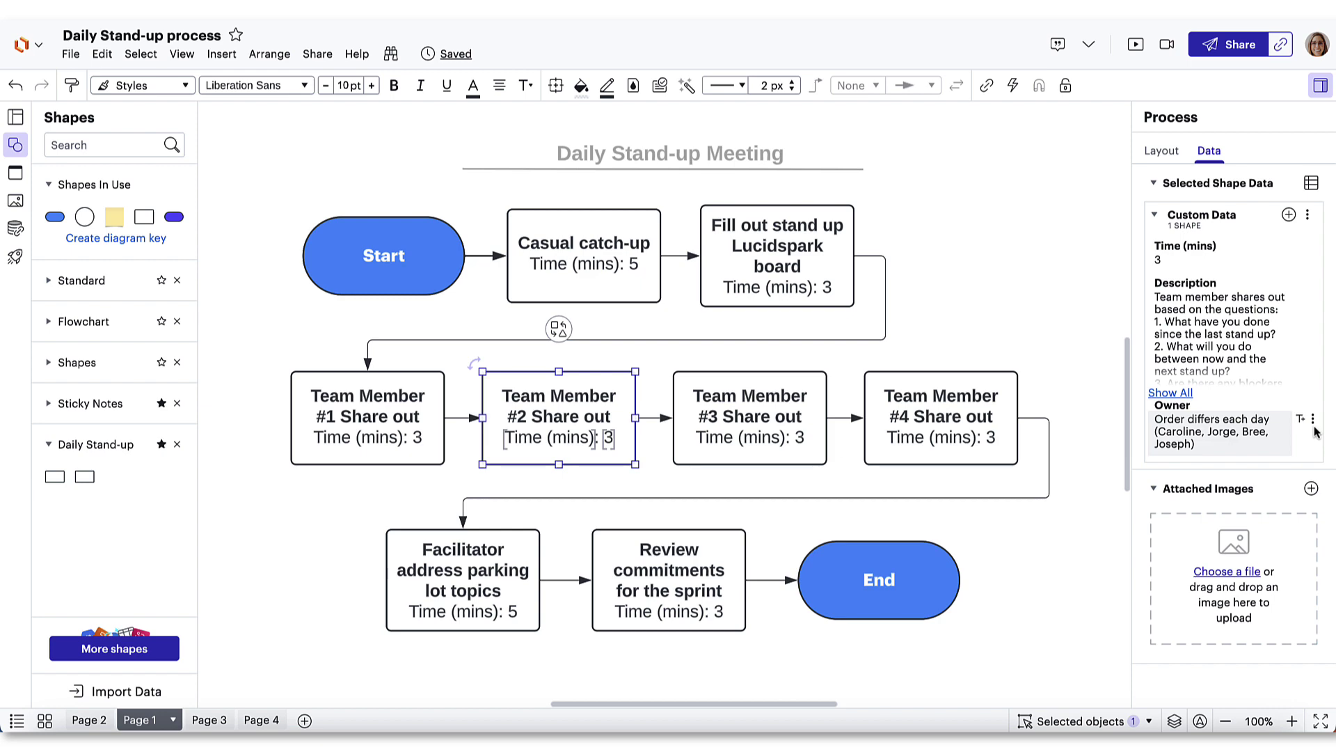
left_click(950, 235)
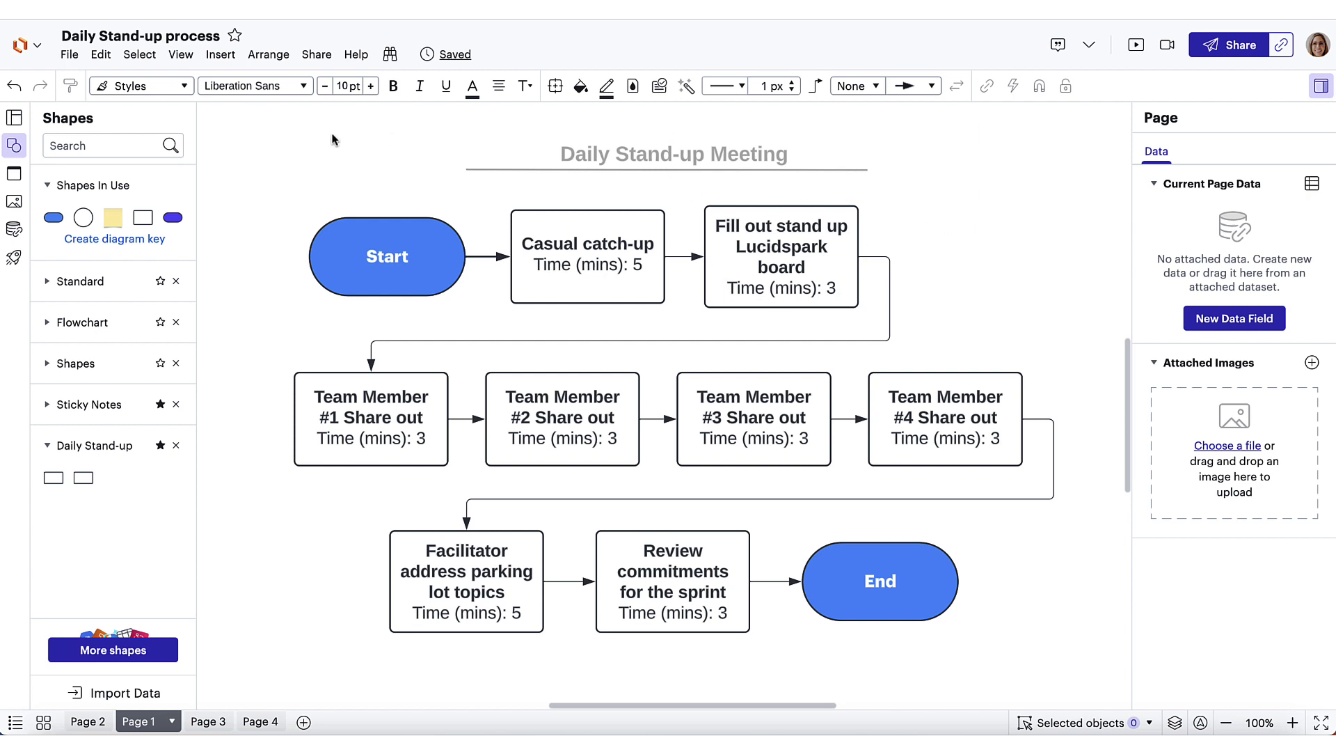
left_click_drag(257, 160, 1041, 628)
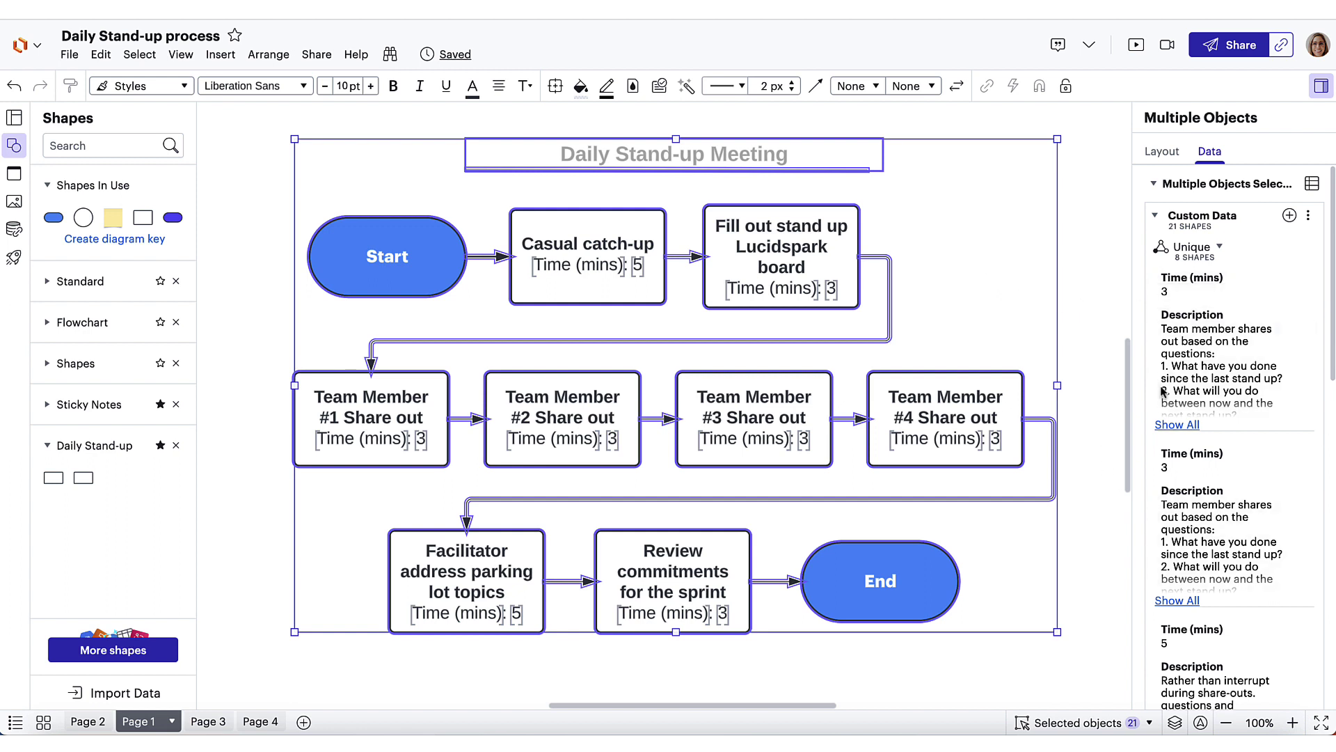
left_click(1070, 265)
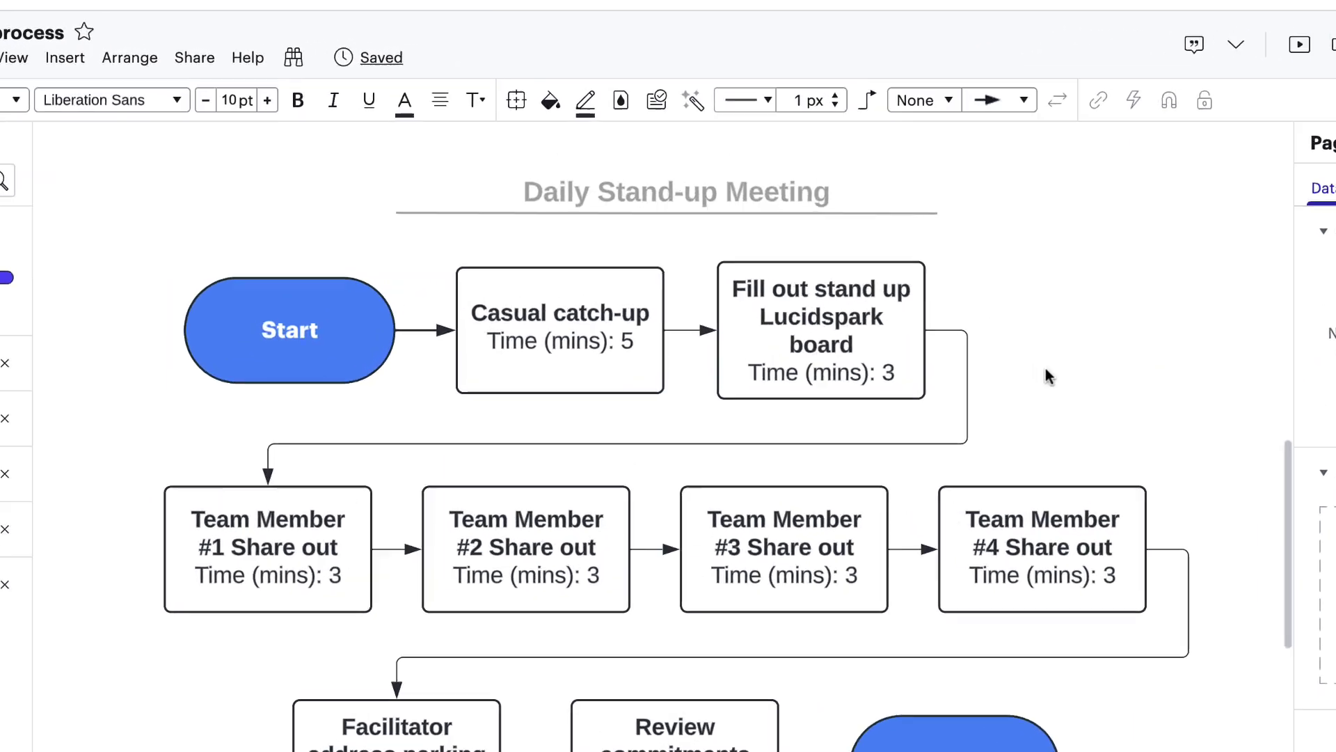
Start a conditional formatting rule named Description that tests the Description shape data field.
left_click(700, 114)
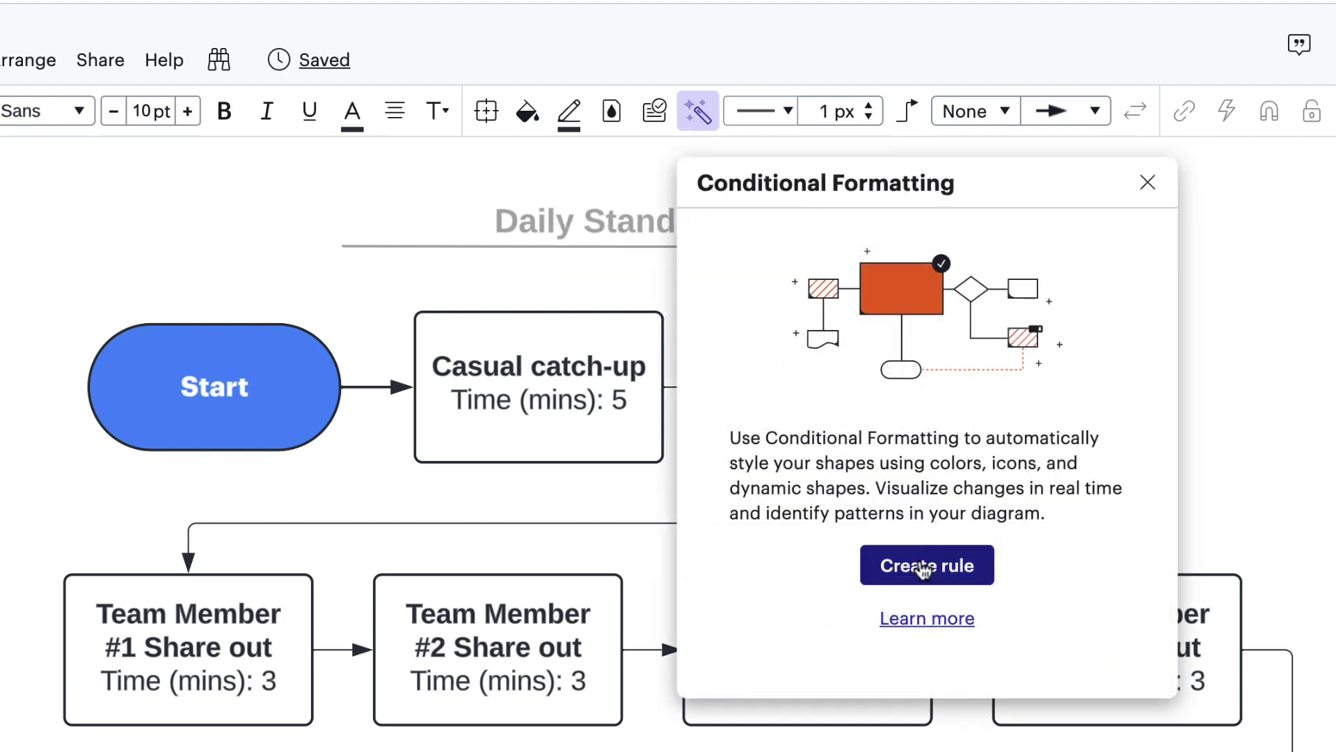
left_click(920, 564)
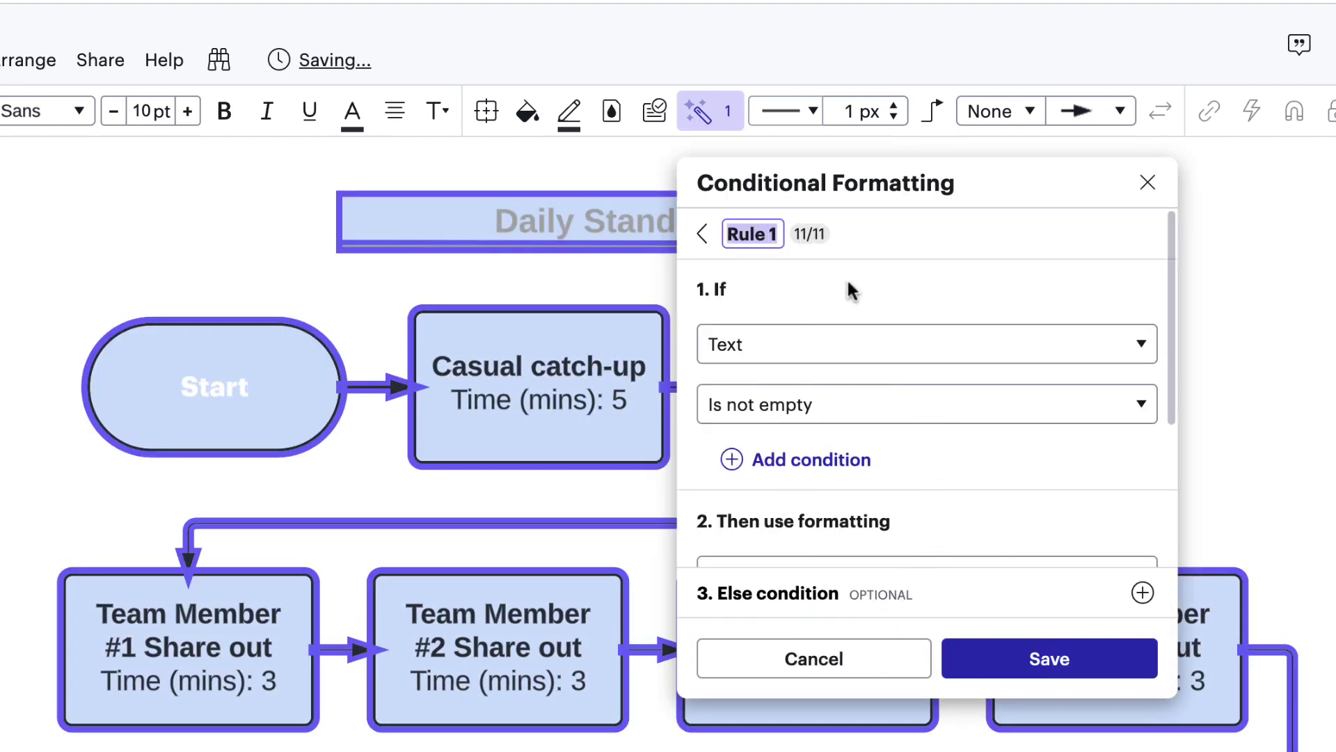
type("Description")
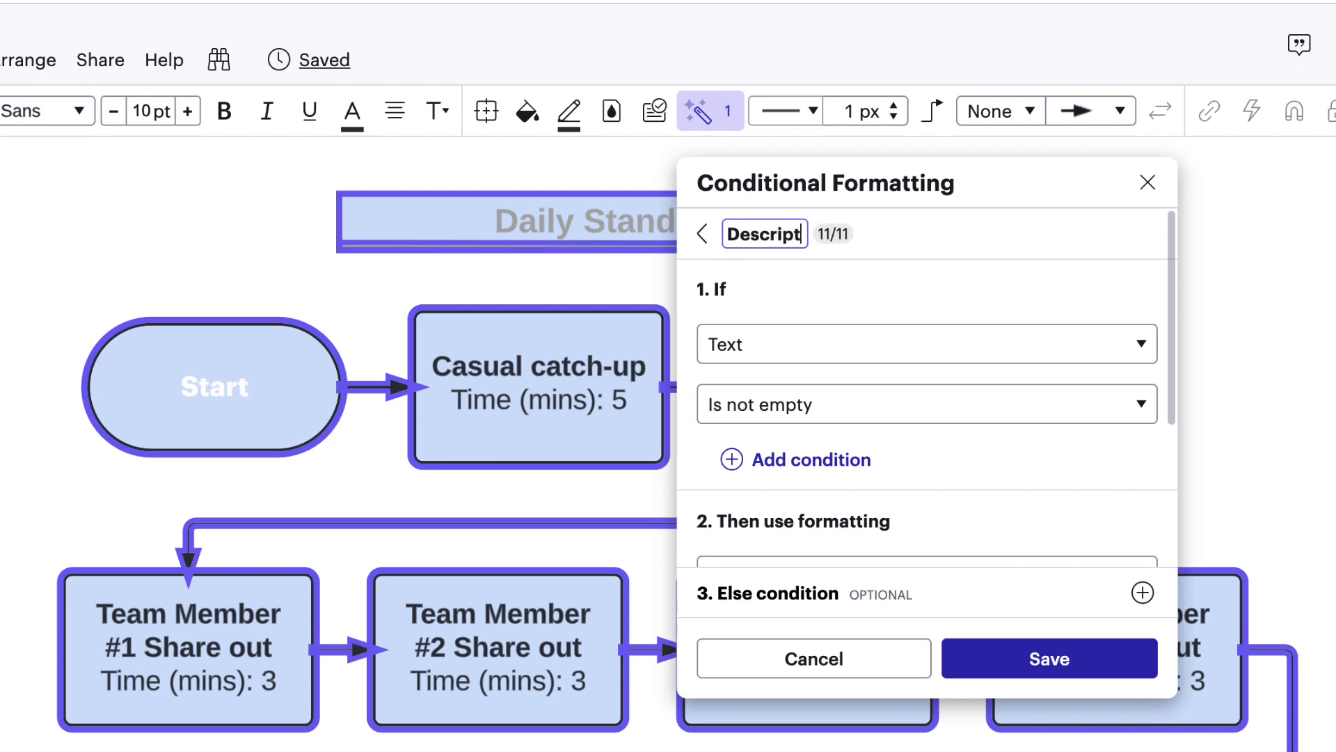
left_click(919, 355)
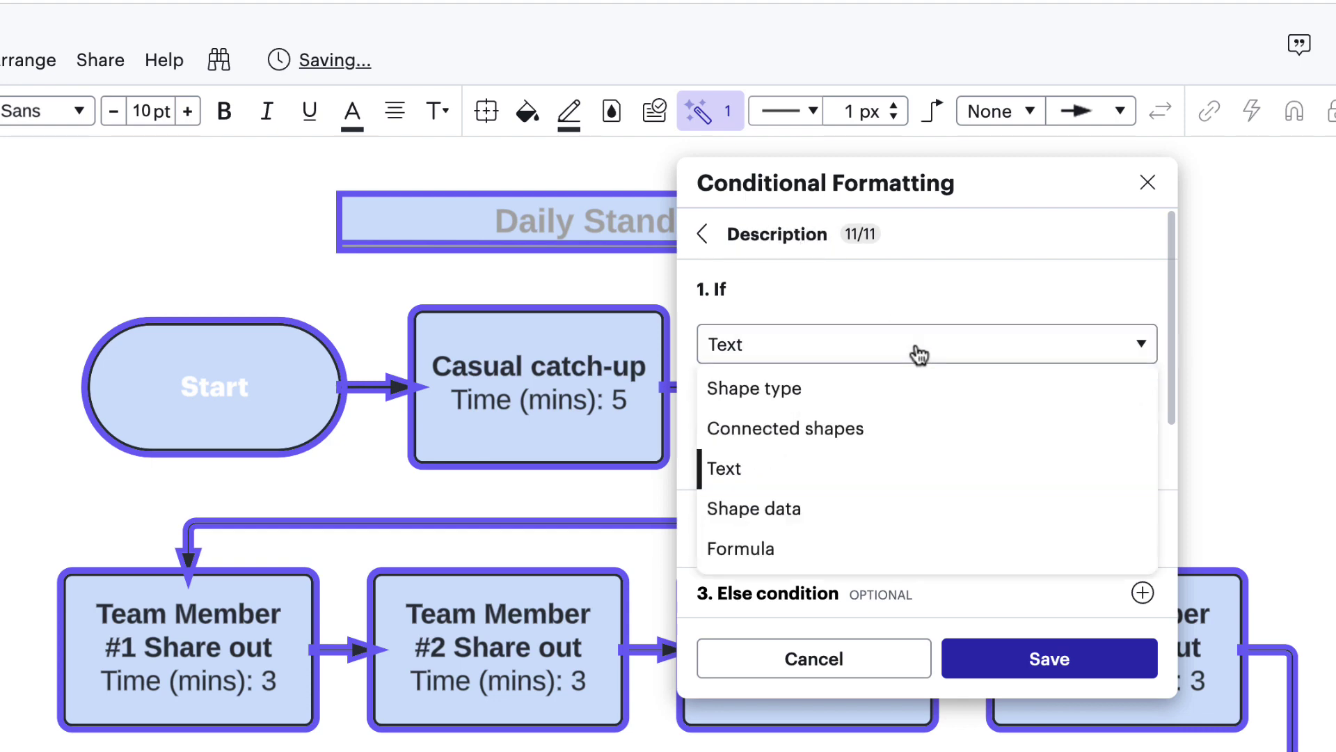
left_click(897, 507)
left_click(933, 410)
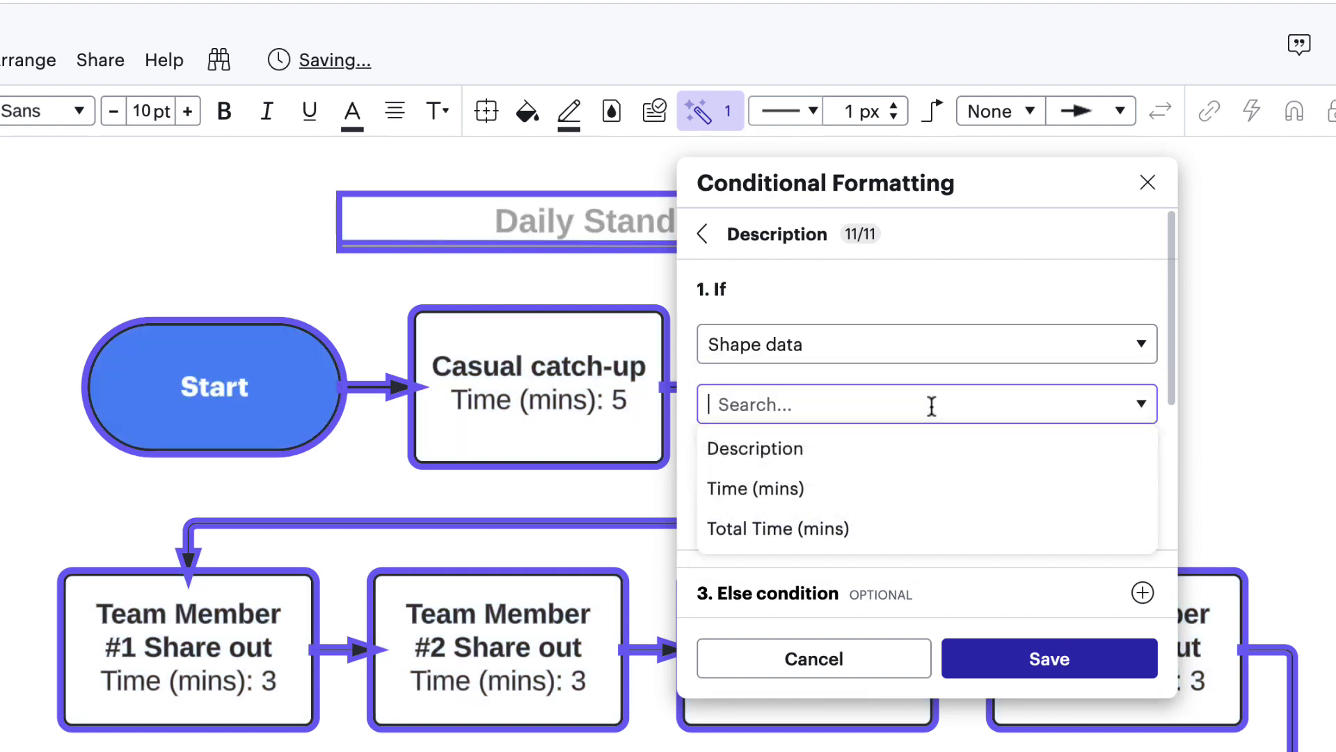
left_click(929, 448)
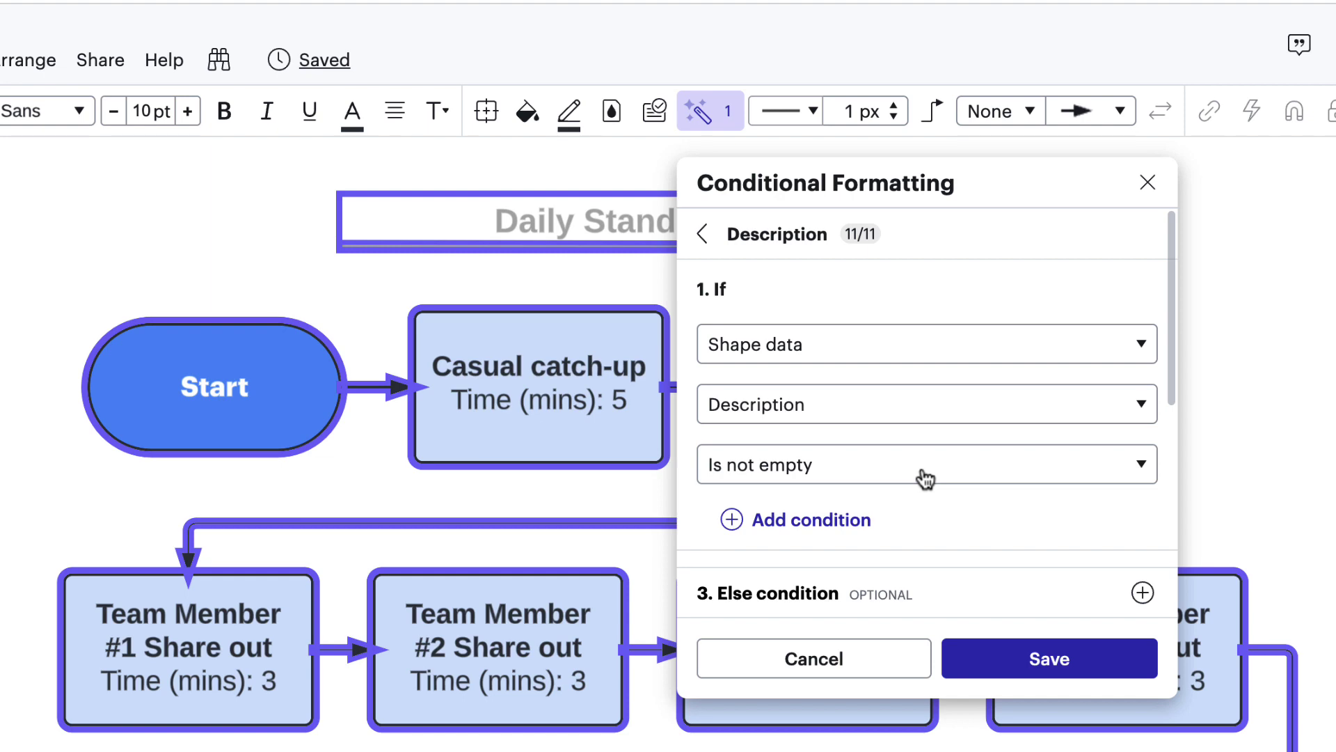
Set the rule's formatting to the info icon from the Icon Library.
scroll(925, 479, "down", 4)
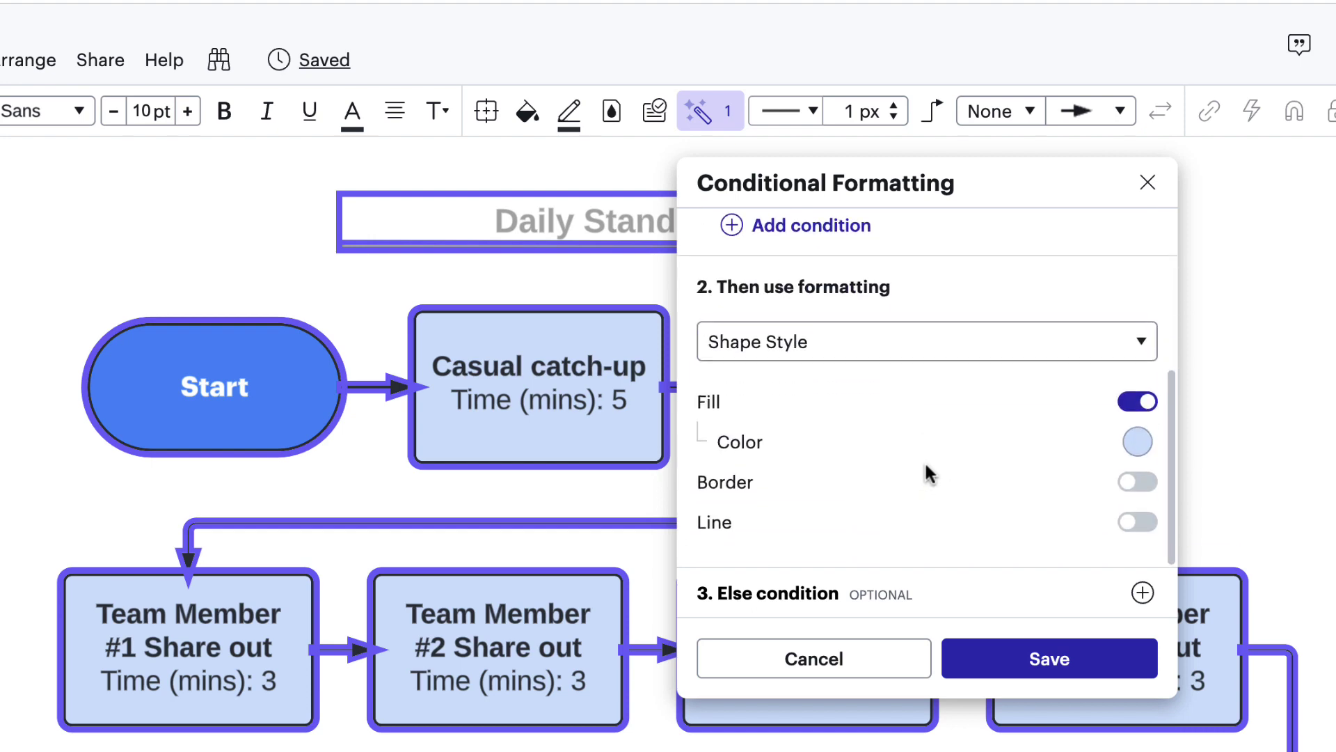
left_click(947, 357)
left_click(932, 382)
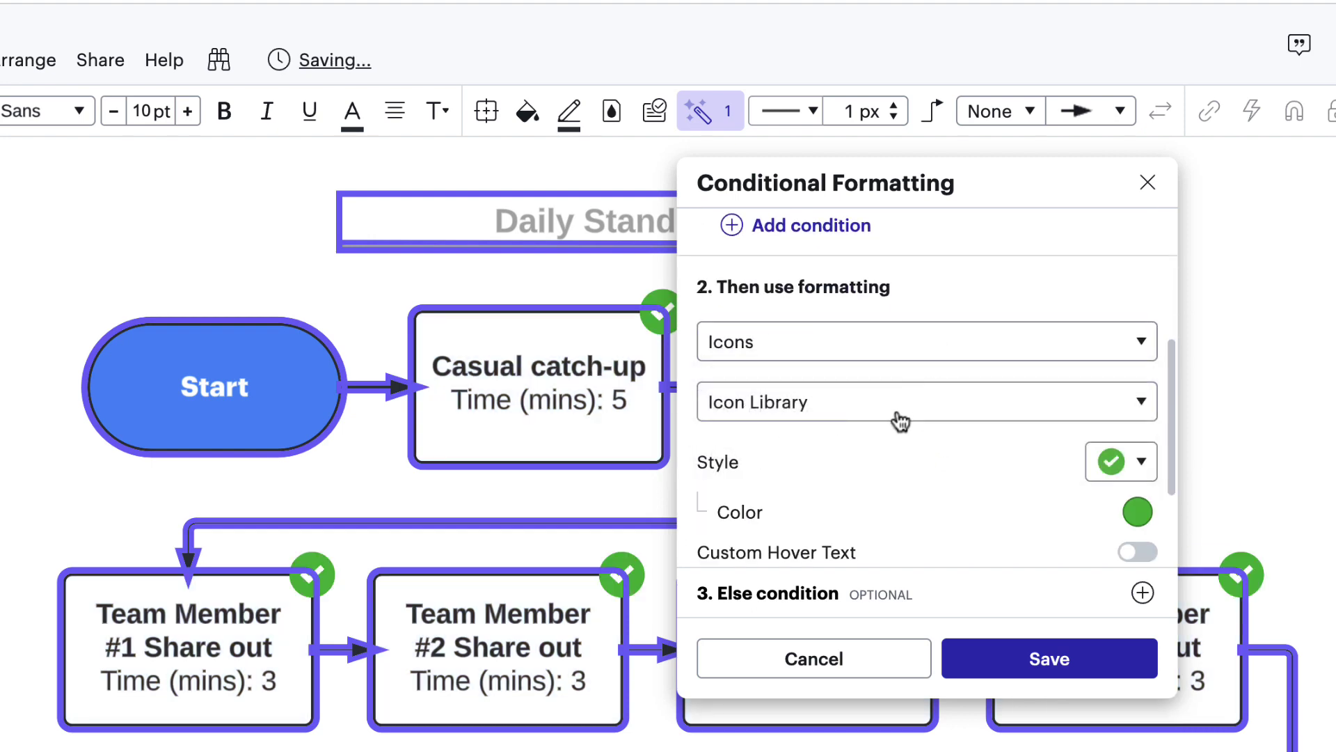
left_click(897, 417)
left_click(903, 449)
left_click(1103, 465)
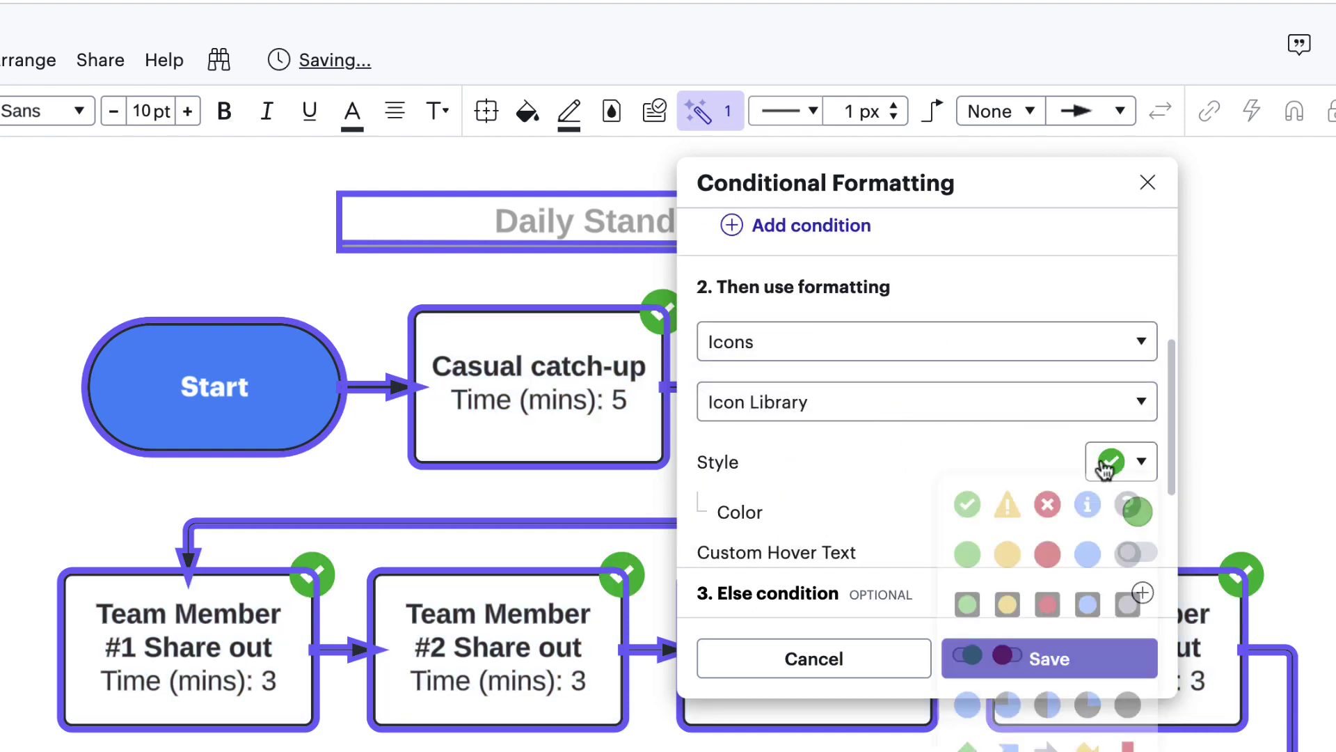
left_click(1085, 510)
Make the icon grey with hover text 'Description in Contextual Panel' and save the rule.
scroll(1001, 473, "down", 3)
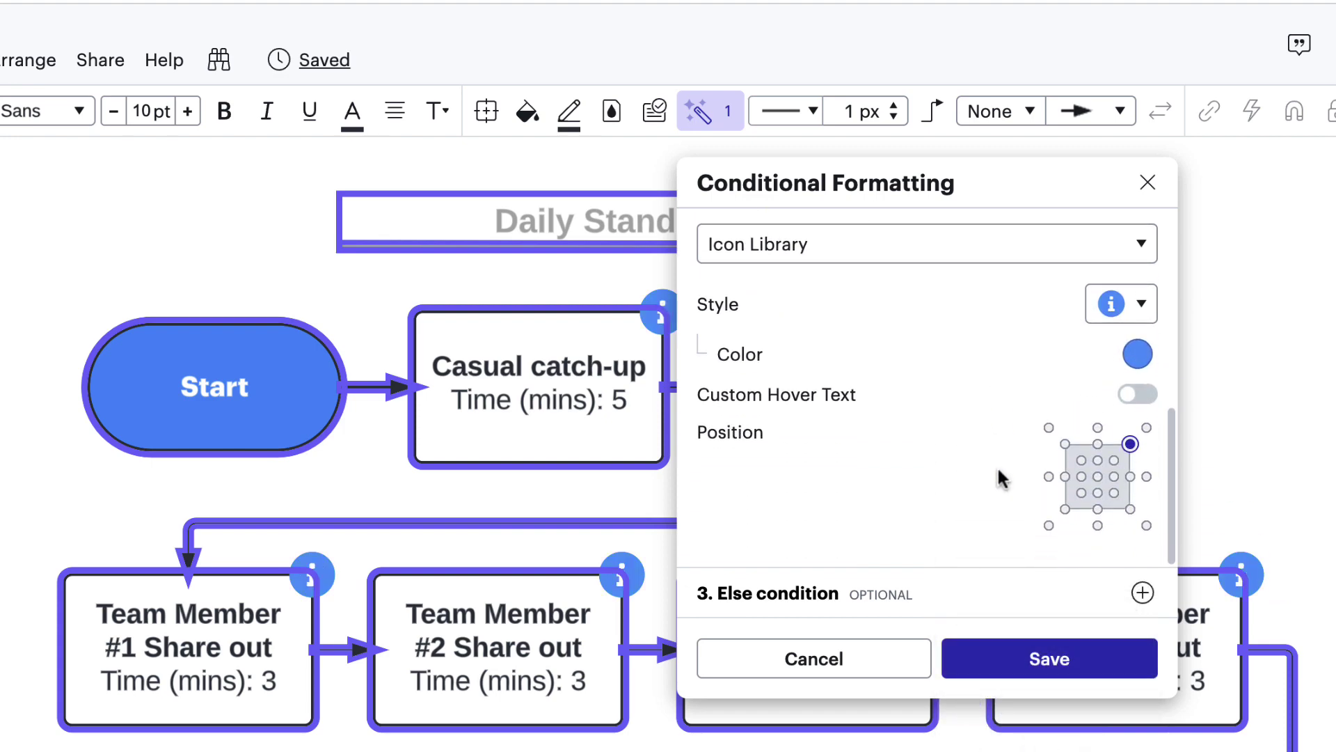
left_click(1145, 359)
left_click(1157, 428)
left_click(1080, 406)
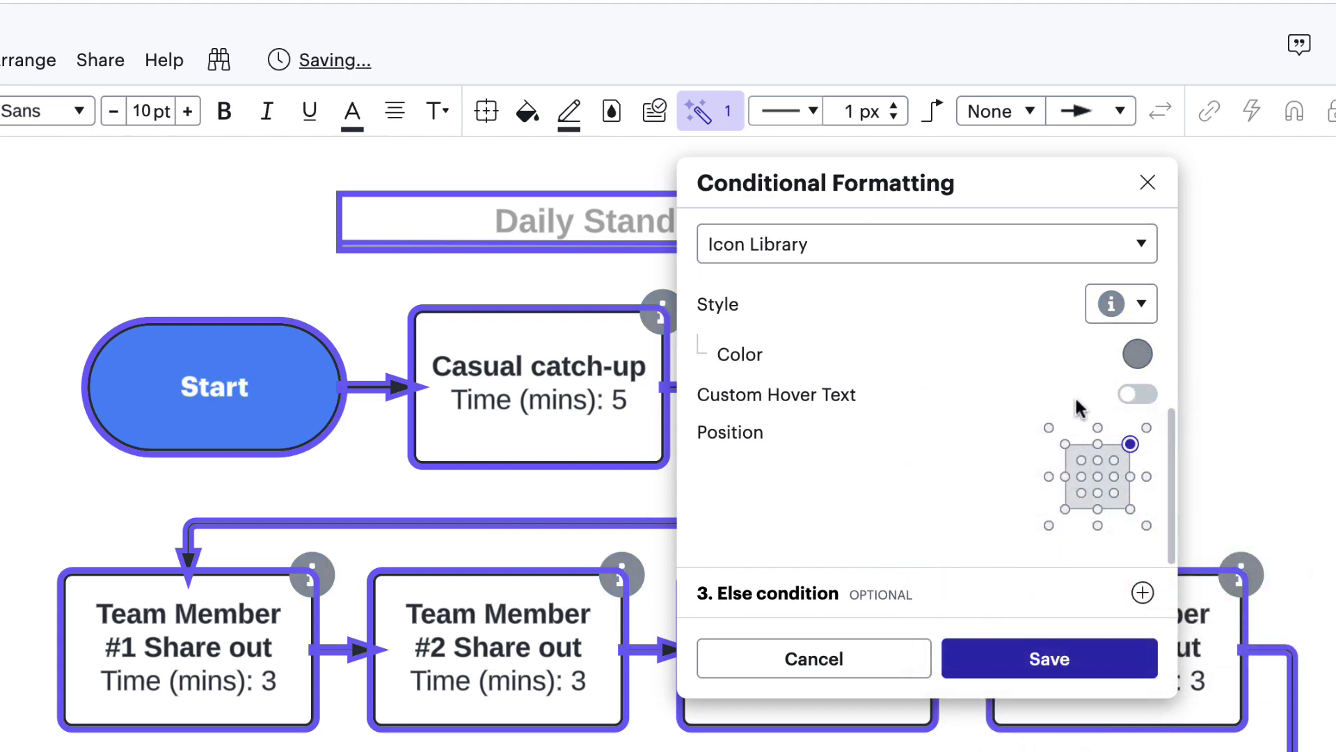
left_click(1134, 394)
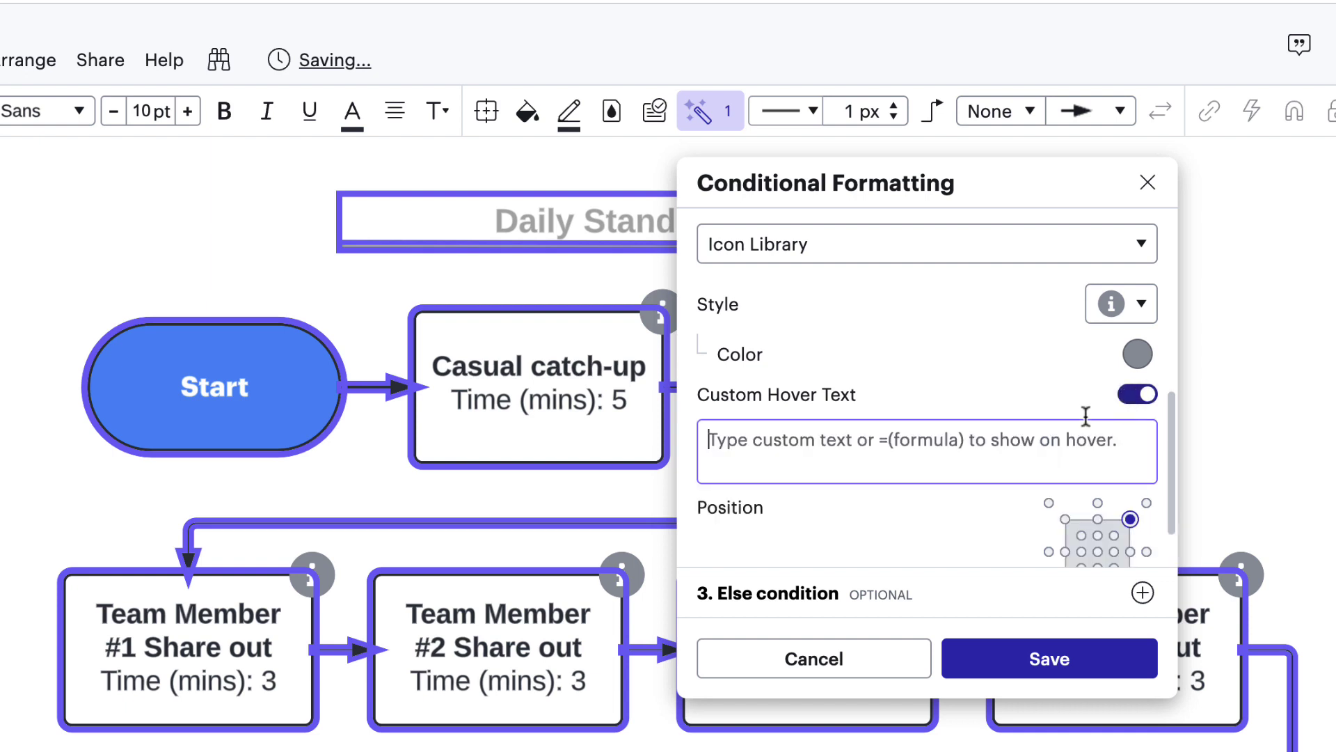
type("De")
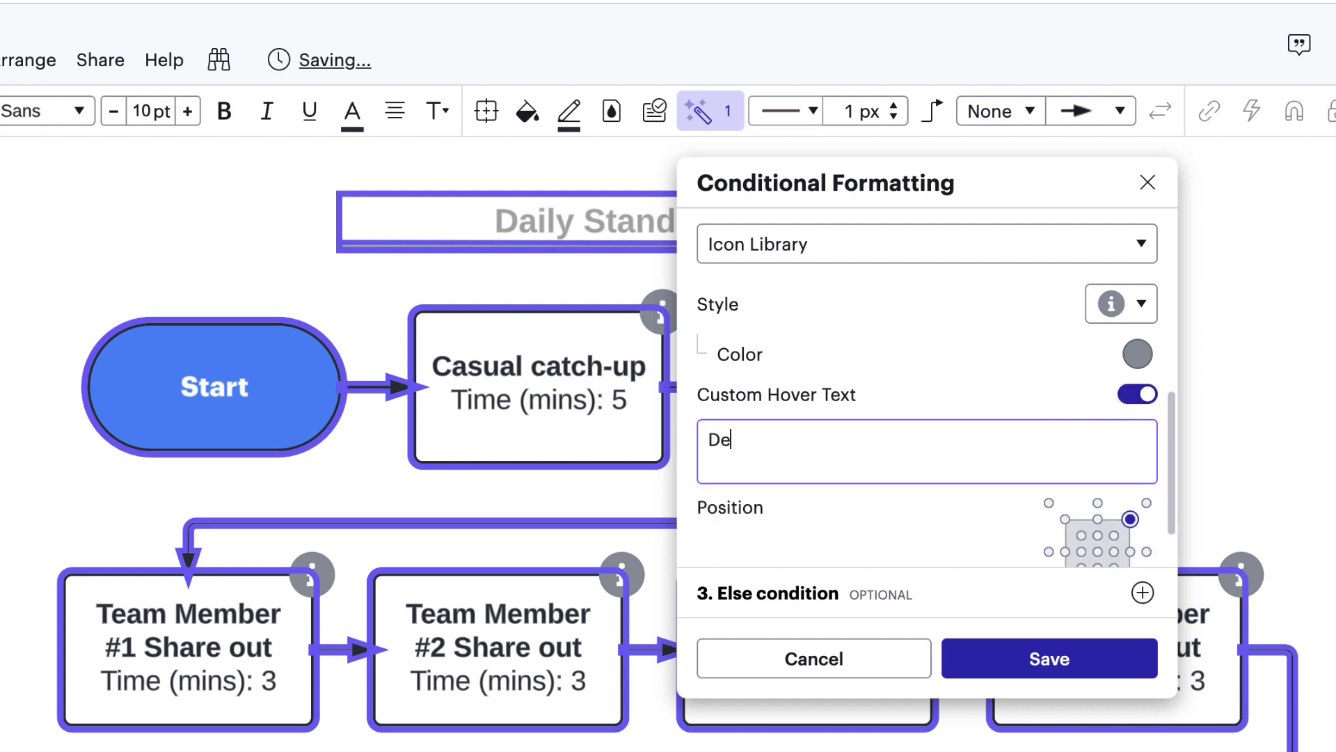
type("scription in C")
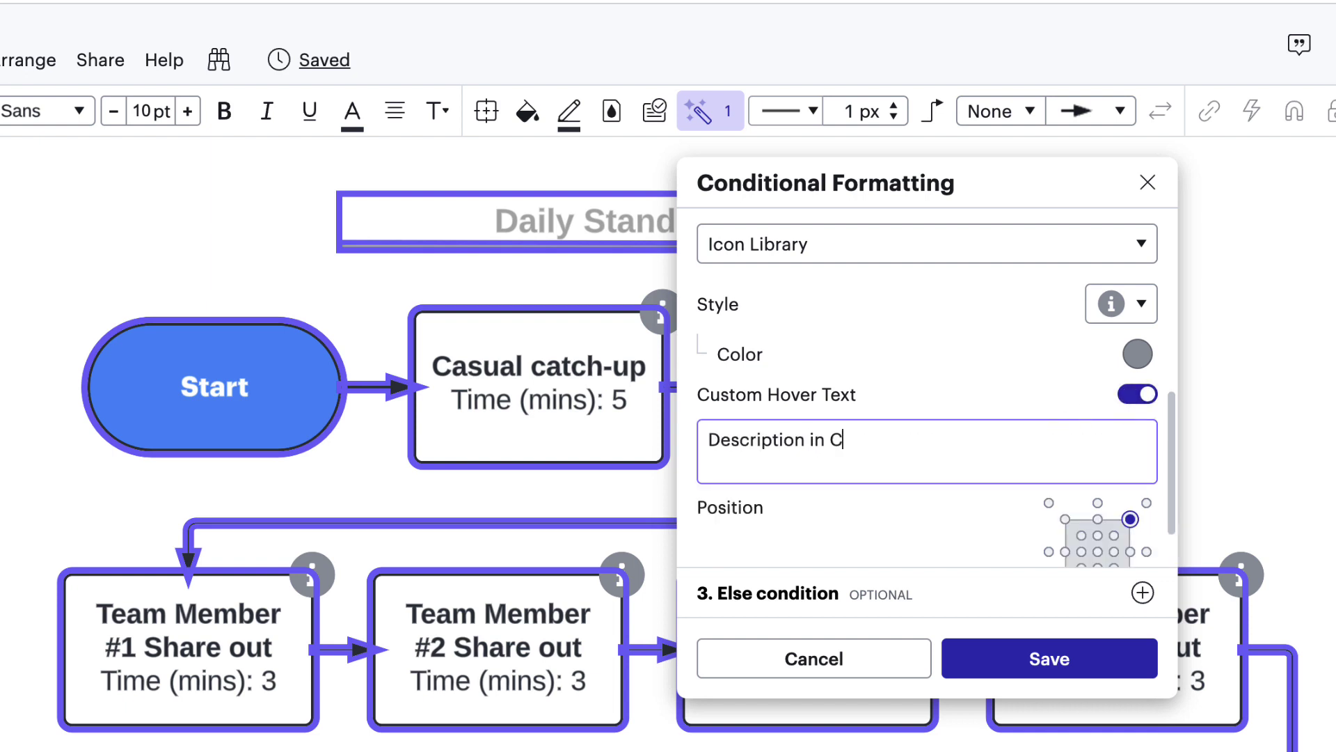
type("ontextual Panel")
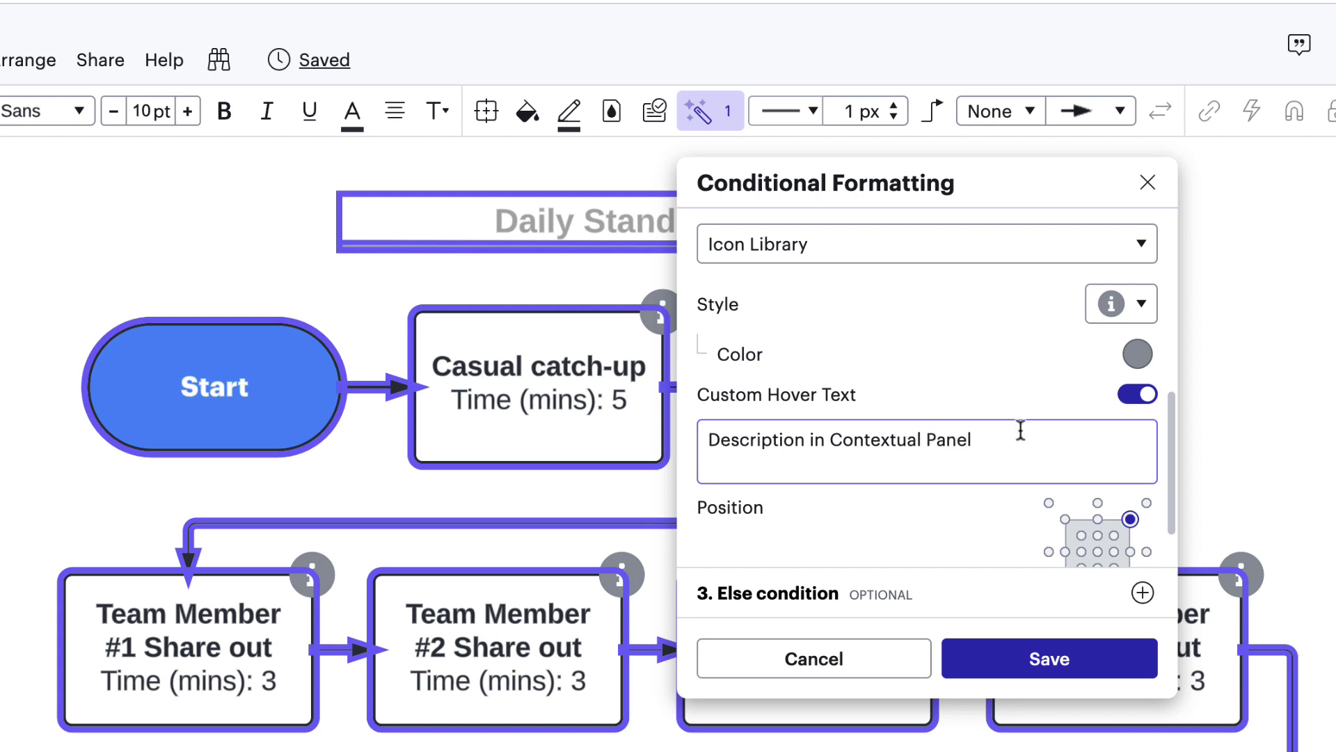
left_click(1029, 658)
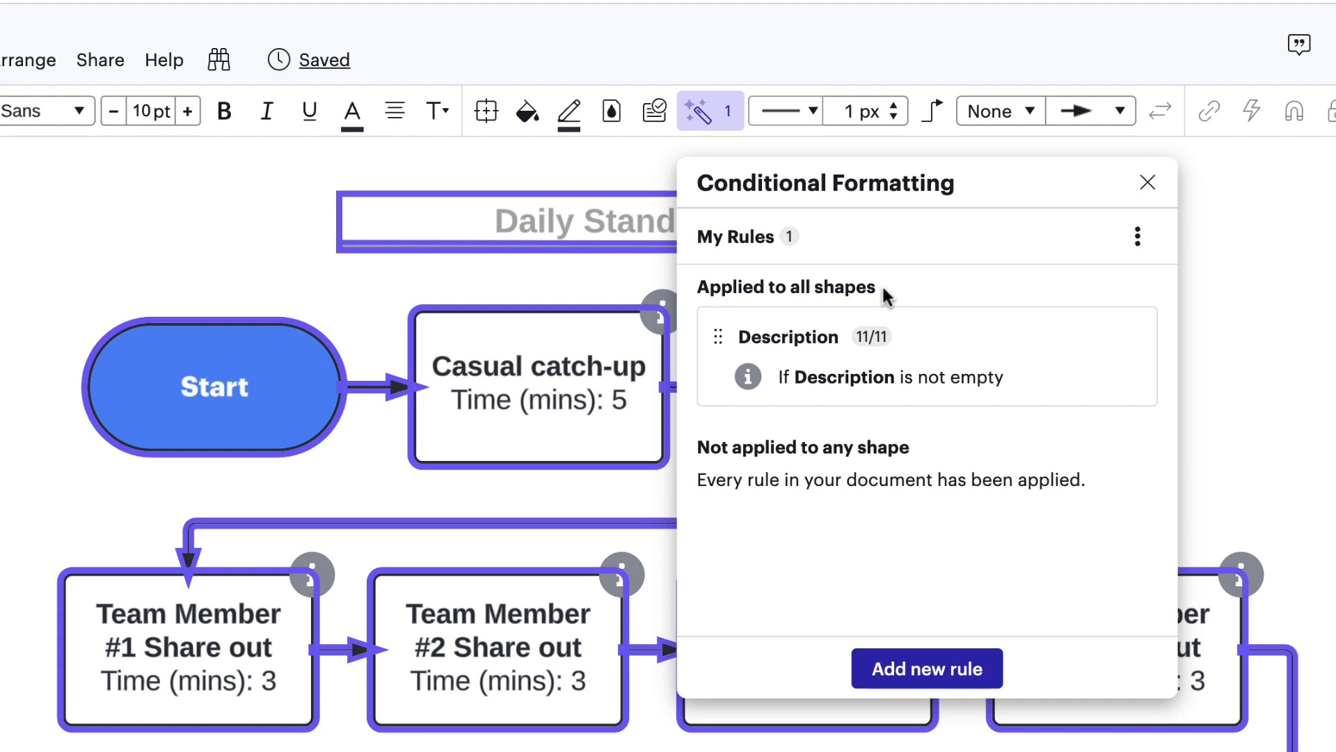
left_click(1147, 183)
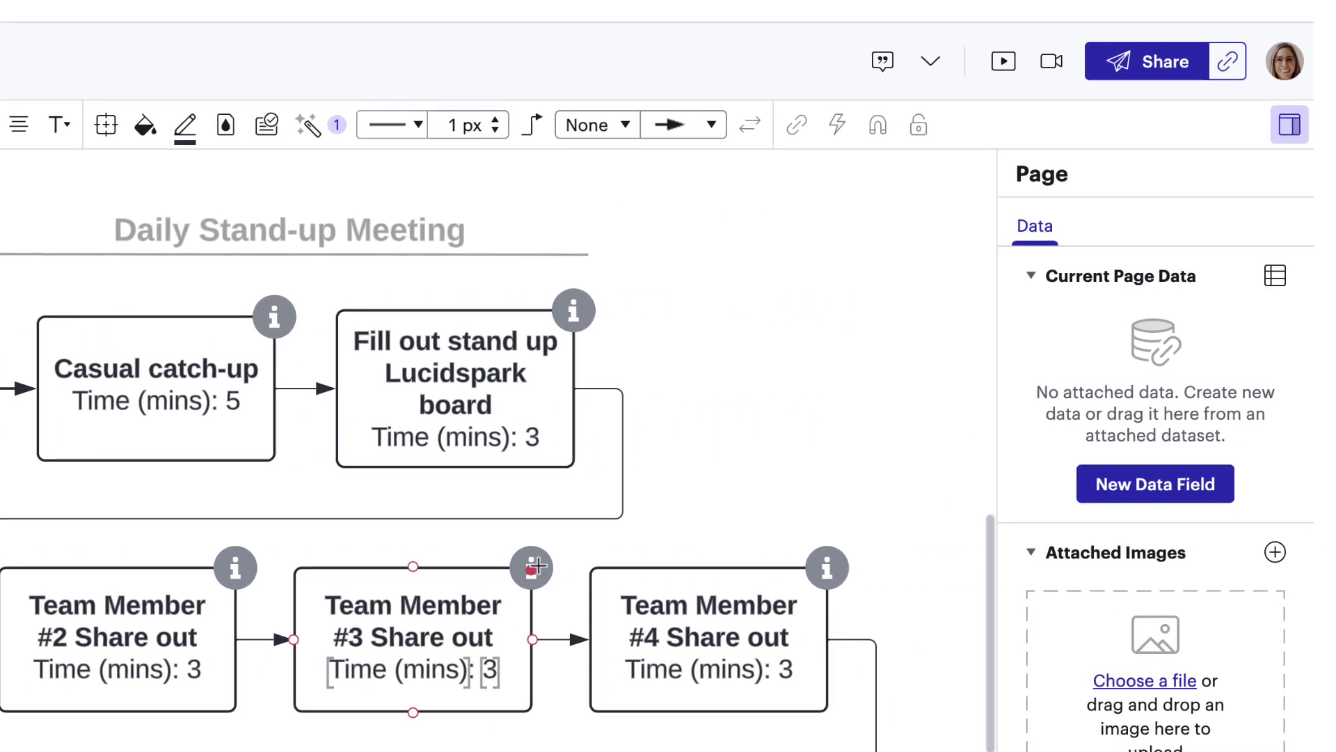
left_click(469, 606)
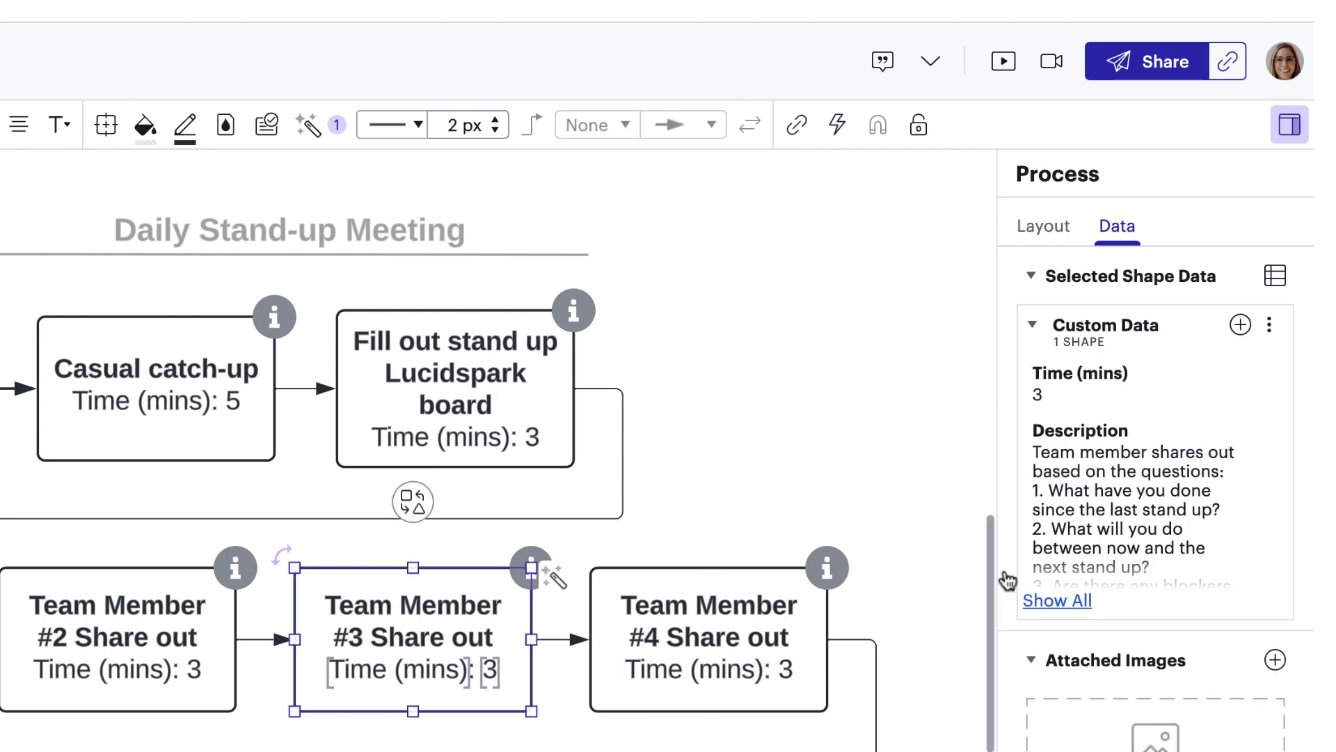
left_click(696, 524)
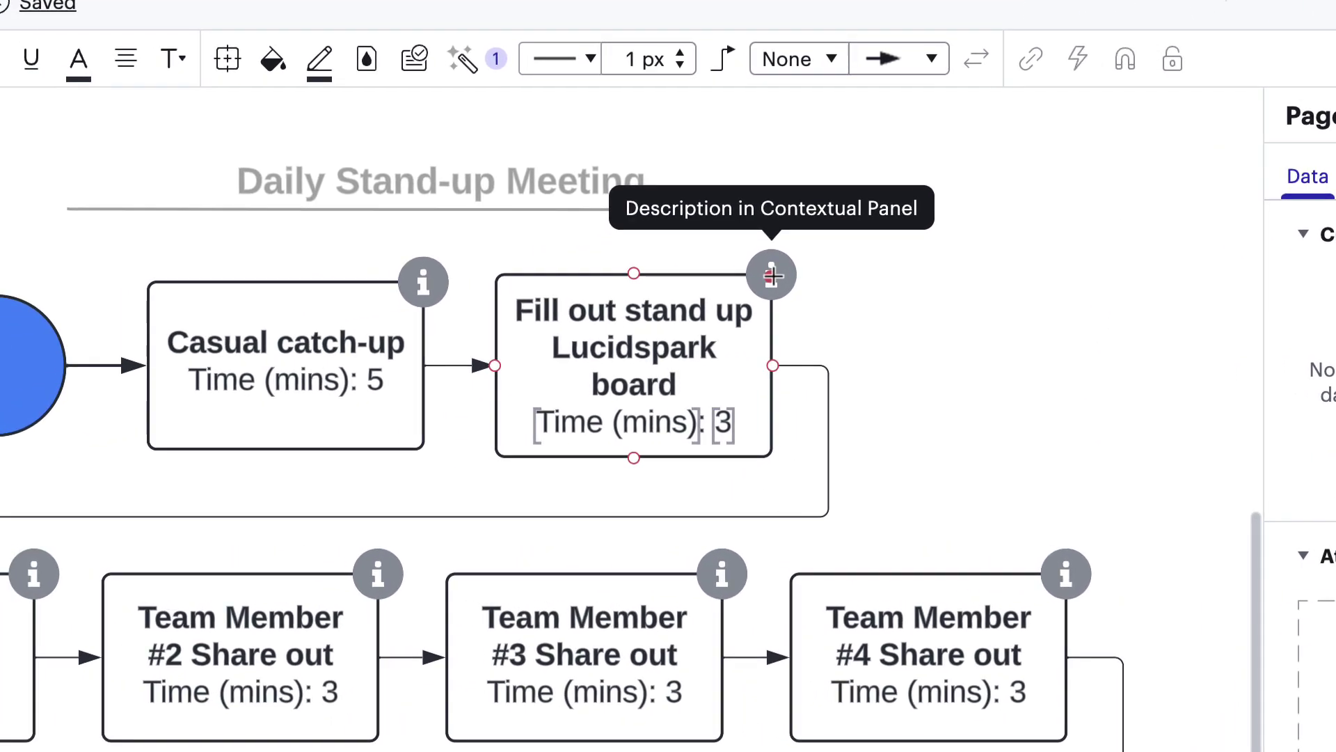
left_click(463, 66)
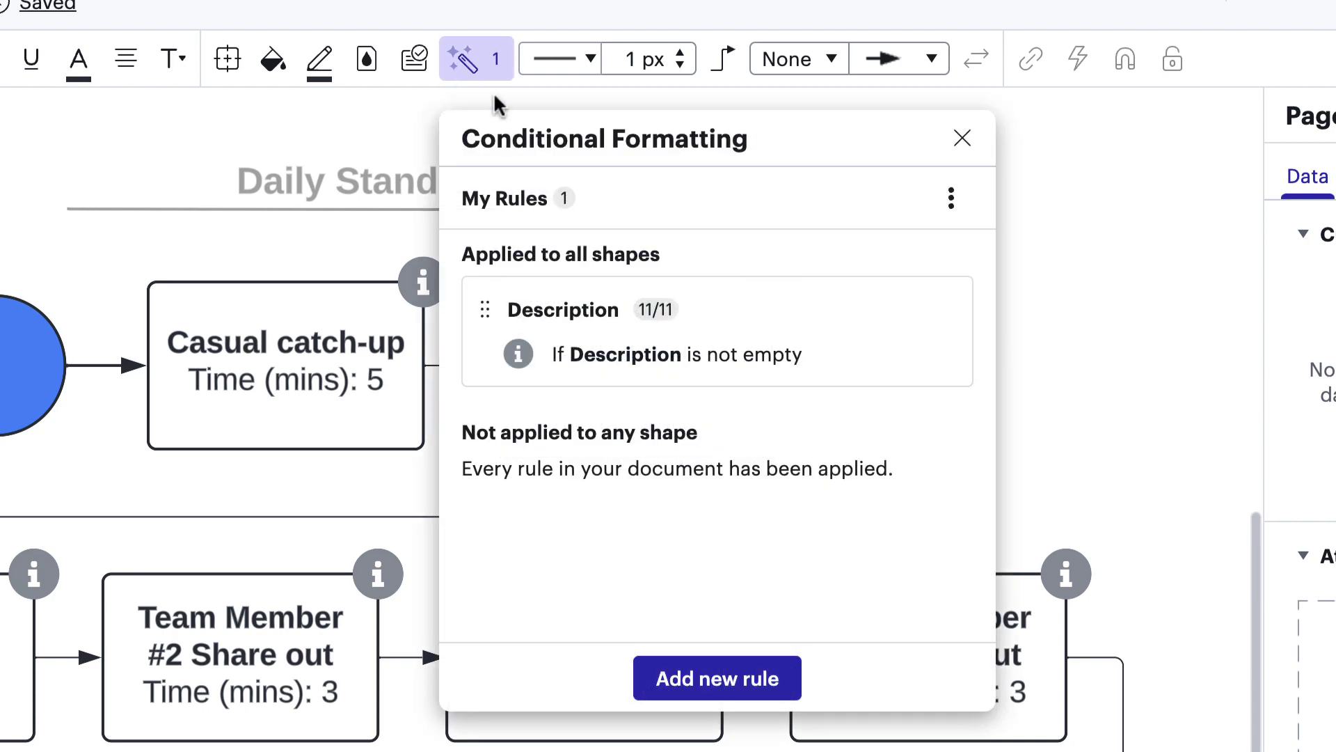
Replace the Description rule's hover text with {{=@"Description"}} and save it.
left_click(777, 322)
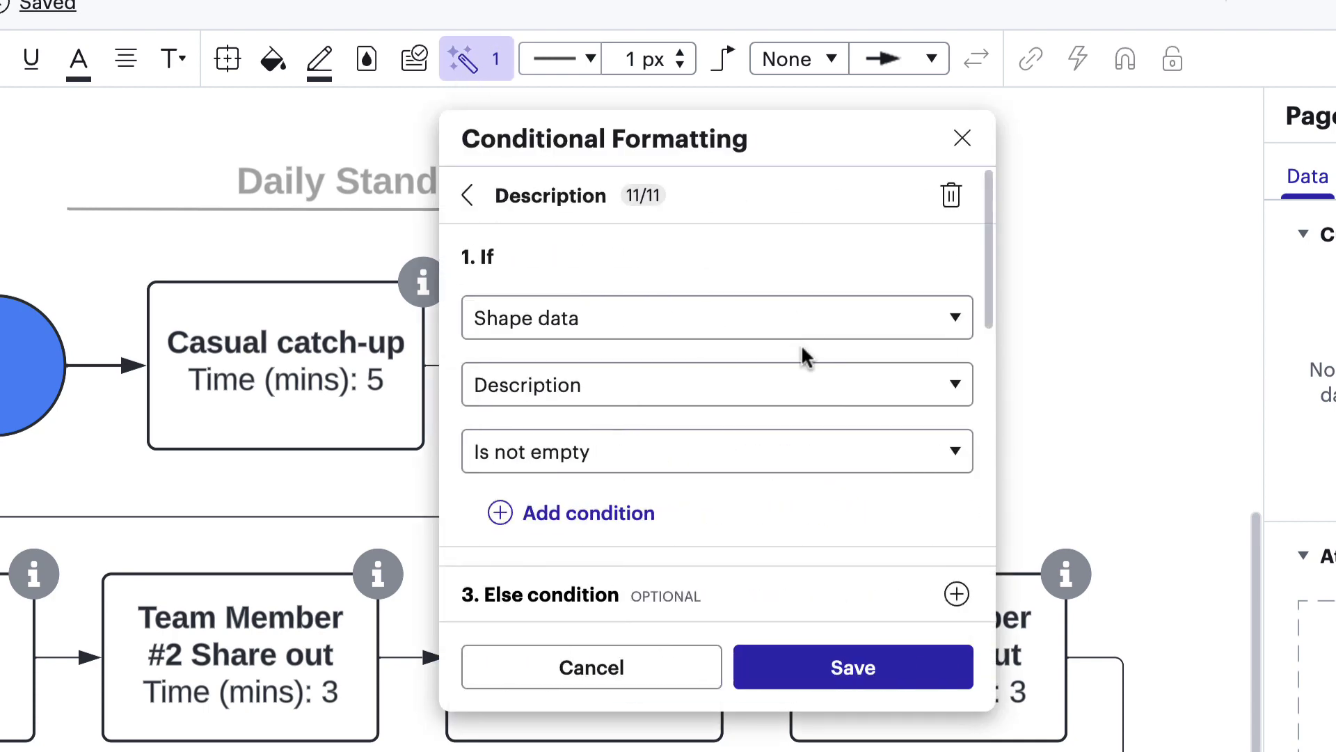
scroll(766, 348, "down", 5)
triple_click(739, 349)
left_click(782, 343)
left_click_drag(475, 342, 778, 341)
type("{{=@\"Description\"}}")
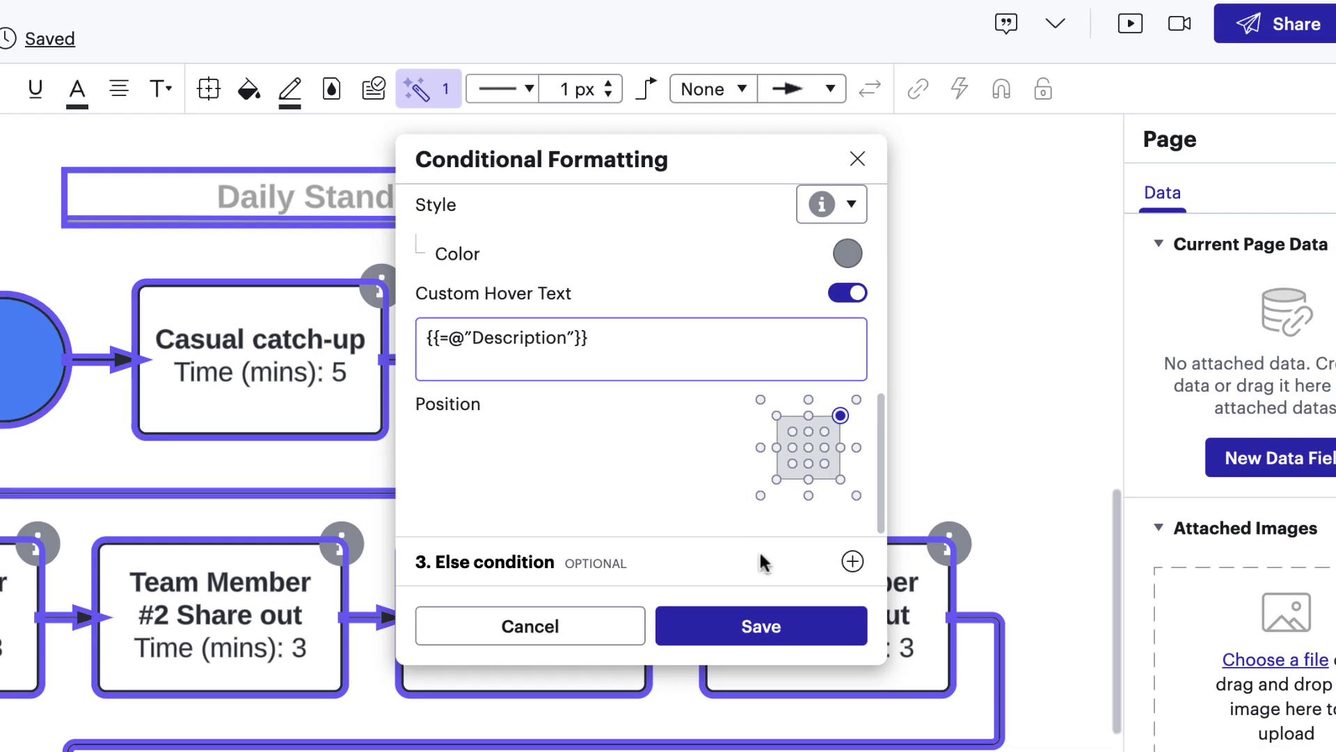
left_click(772, 633)
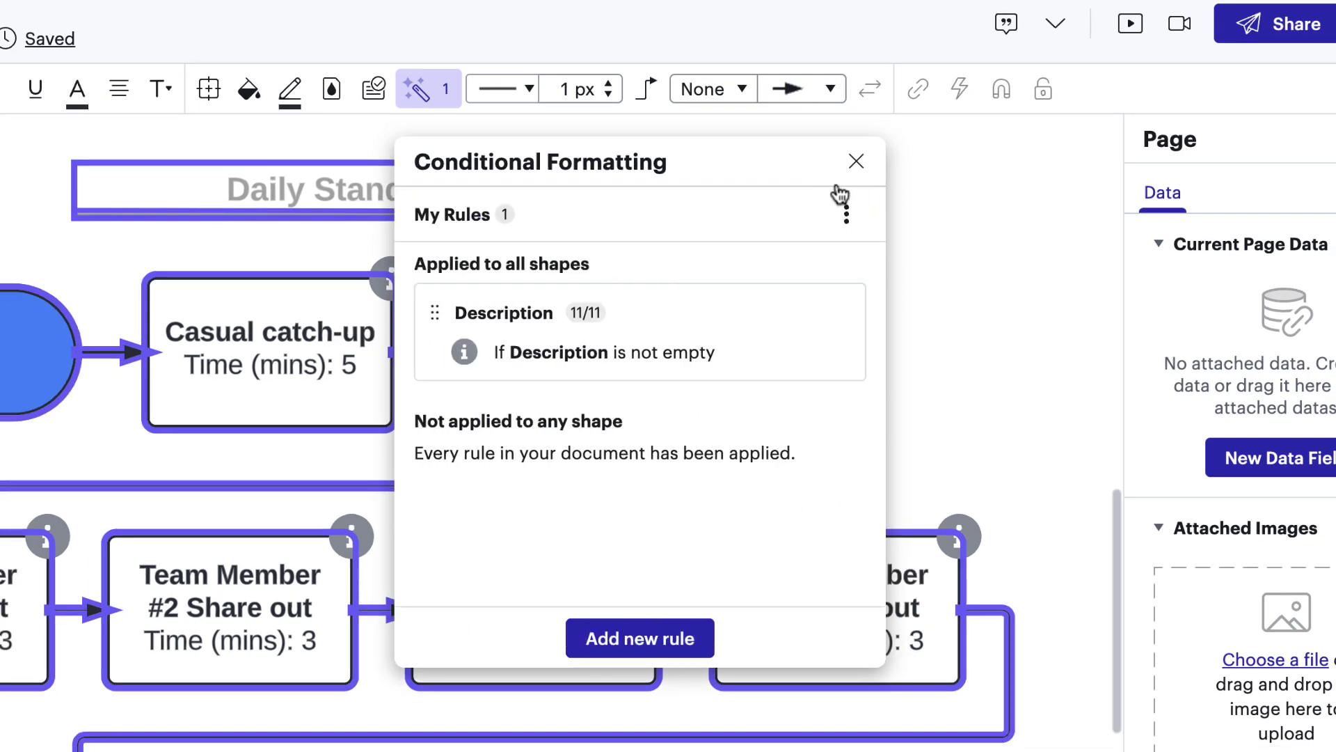
Close the rules panel and check the Casual catch-up and Fill out stand up tooltips.
left_click(856, 161)
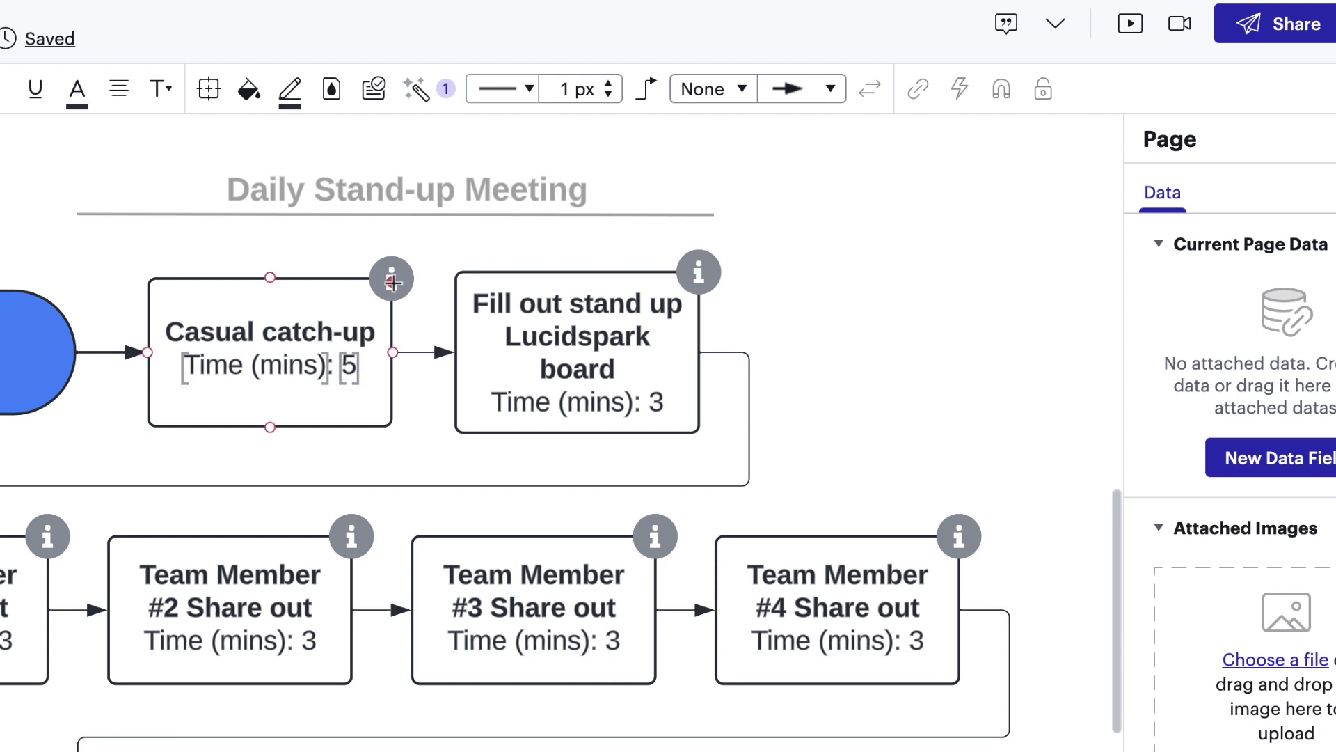
mouse_move(393, 282)
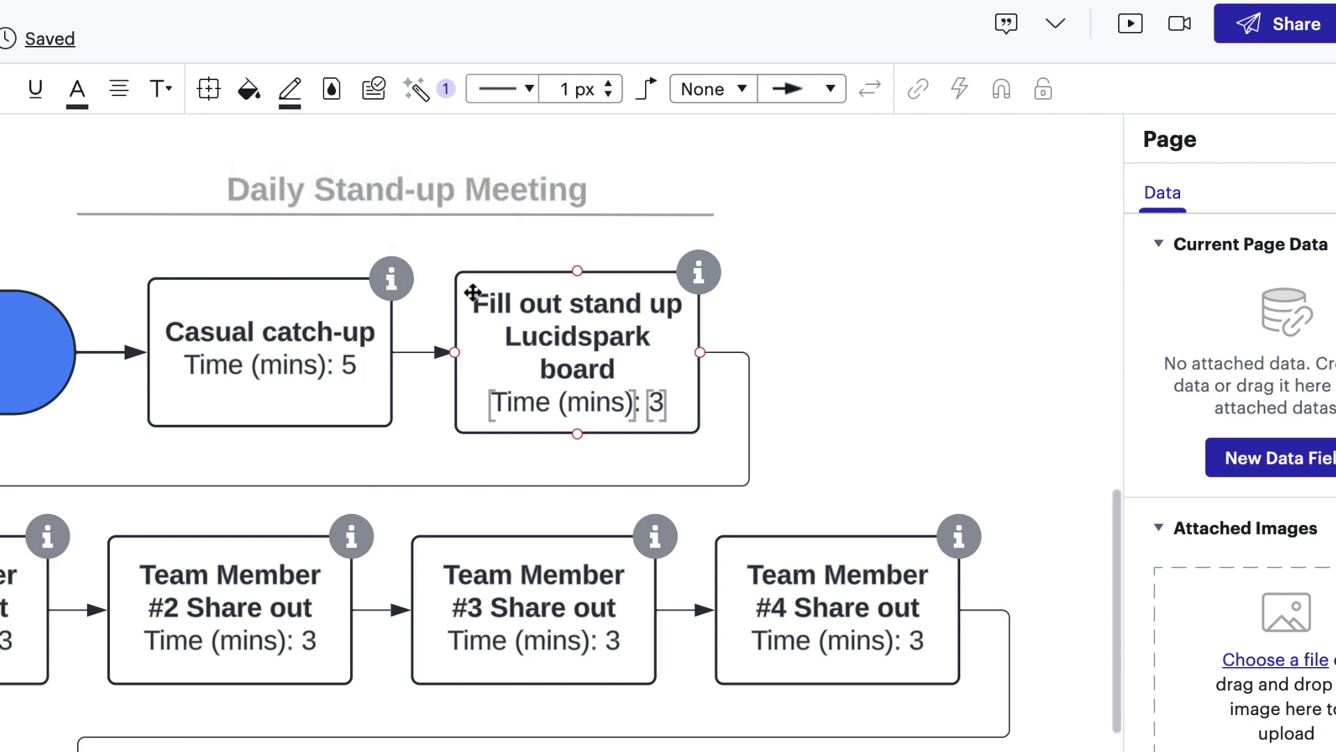
mouse_move(699, 281)
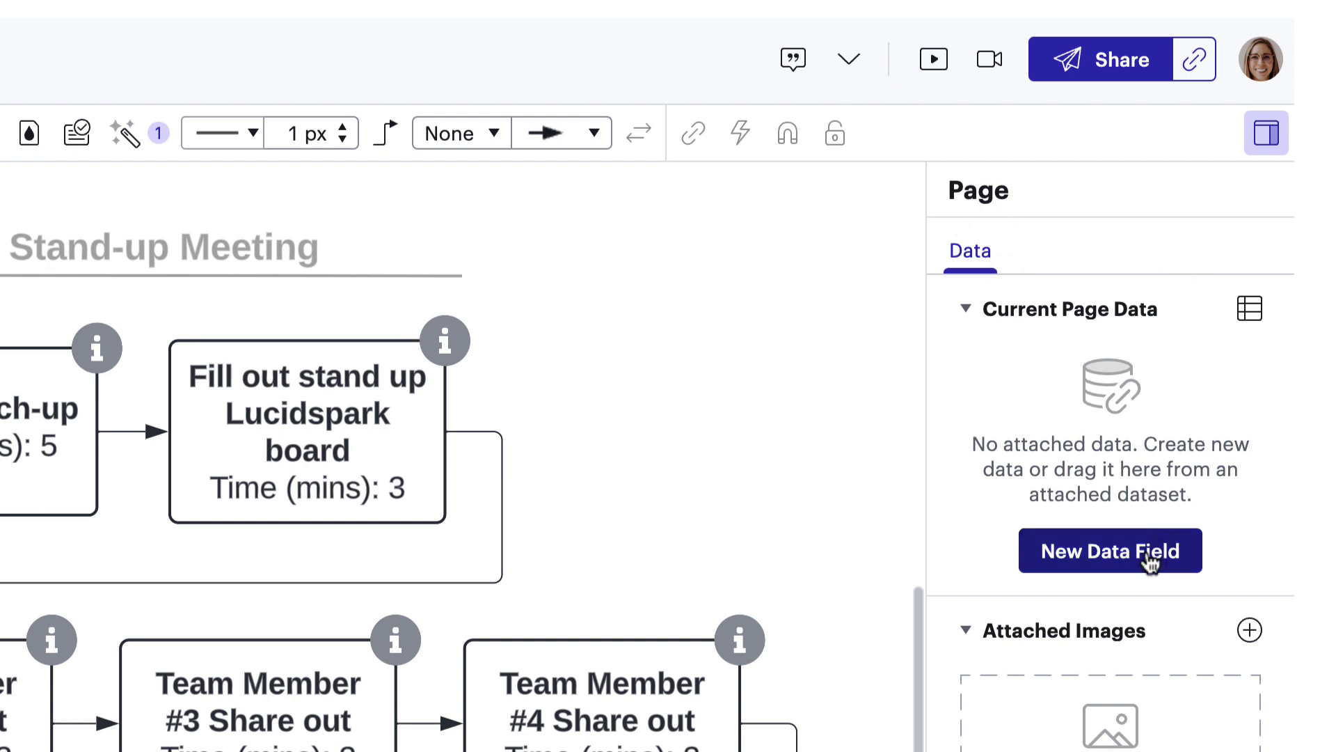
Add page field 'Total Time (mins)' with value =SUM(DESCENDANTS.'Time (mins)').
left_click(1068, 555)
left_click(1042, 421)
type("Total Time (mins)")
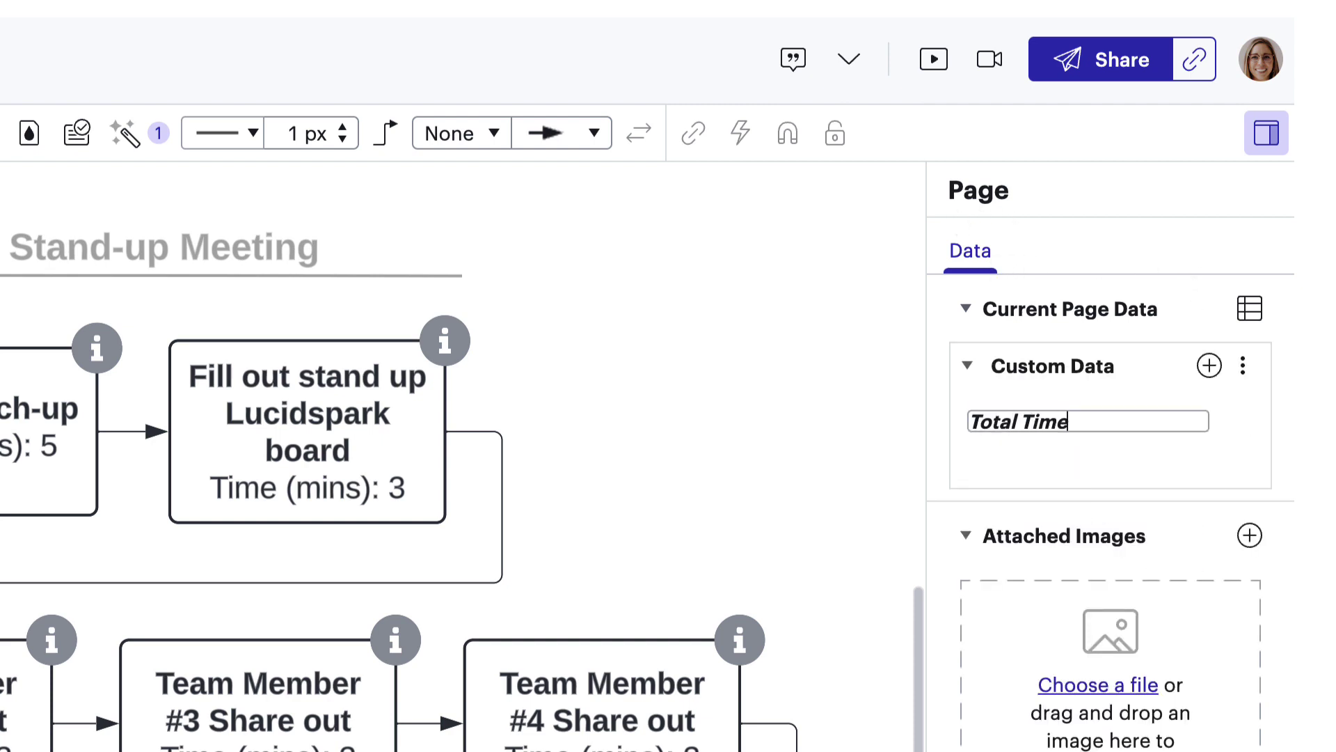
left_click(1041, 456)
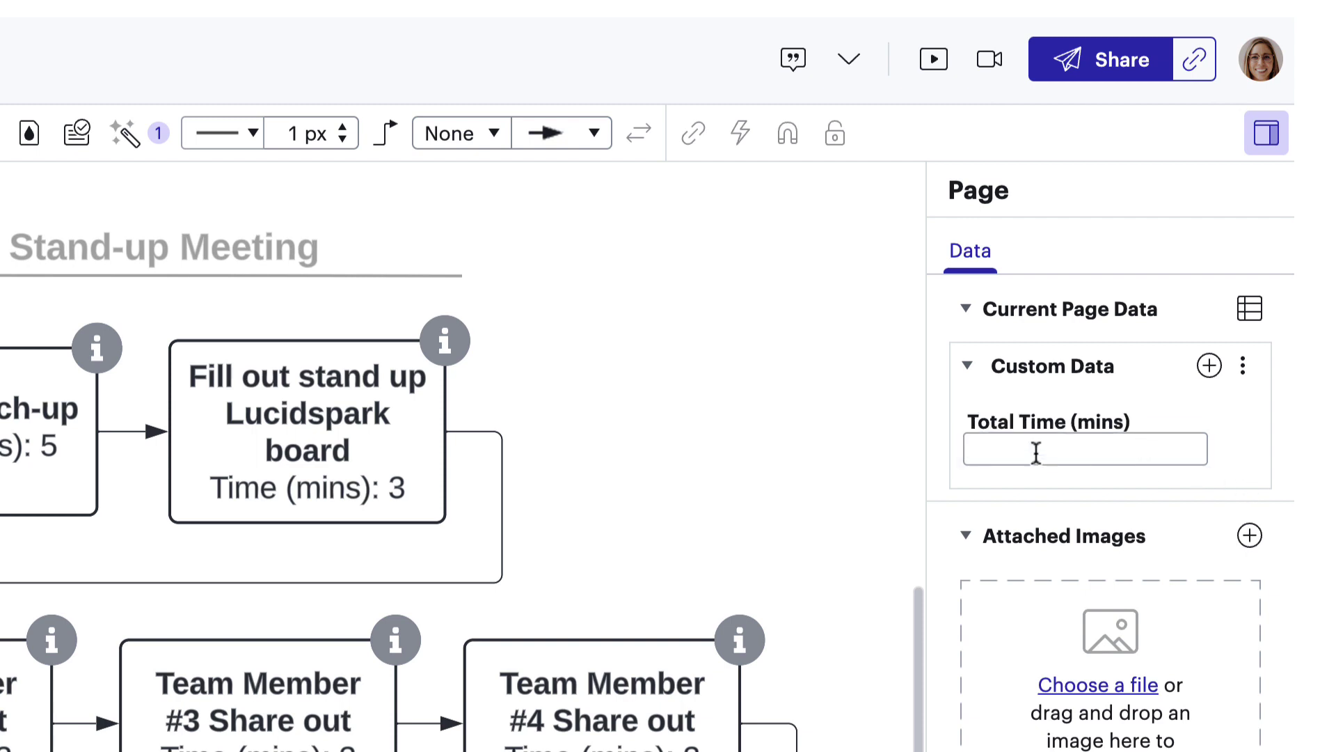
type("=SUM(DESCENDANTS.'Time (mins)')")
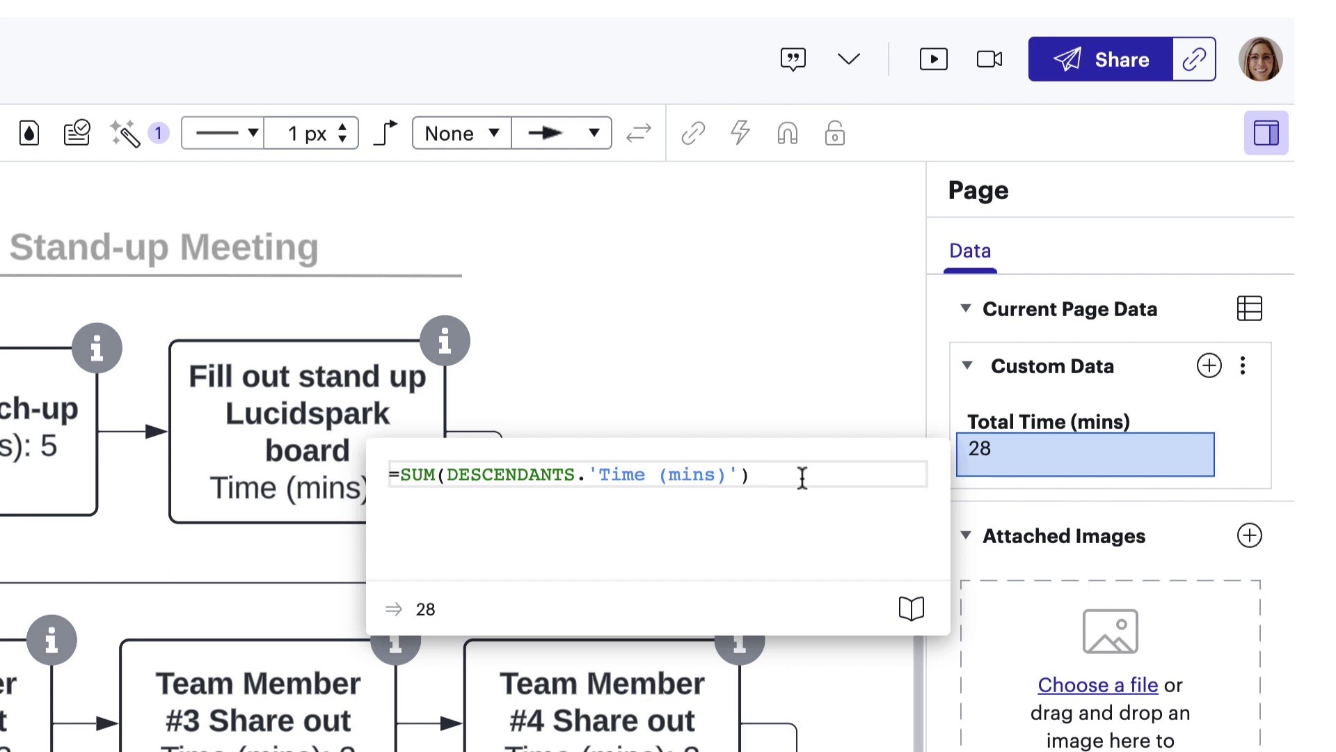
key("Return")
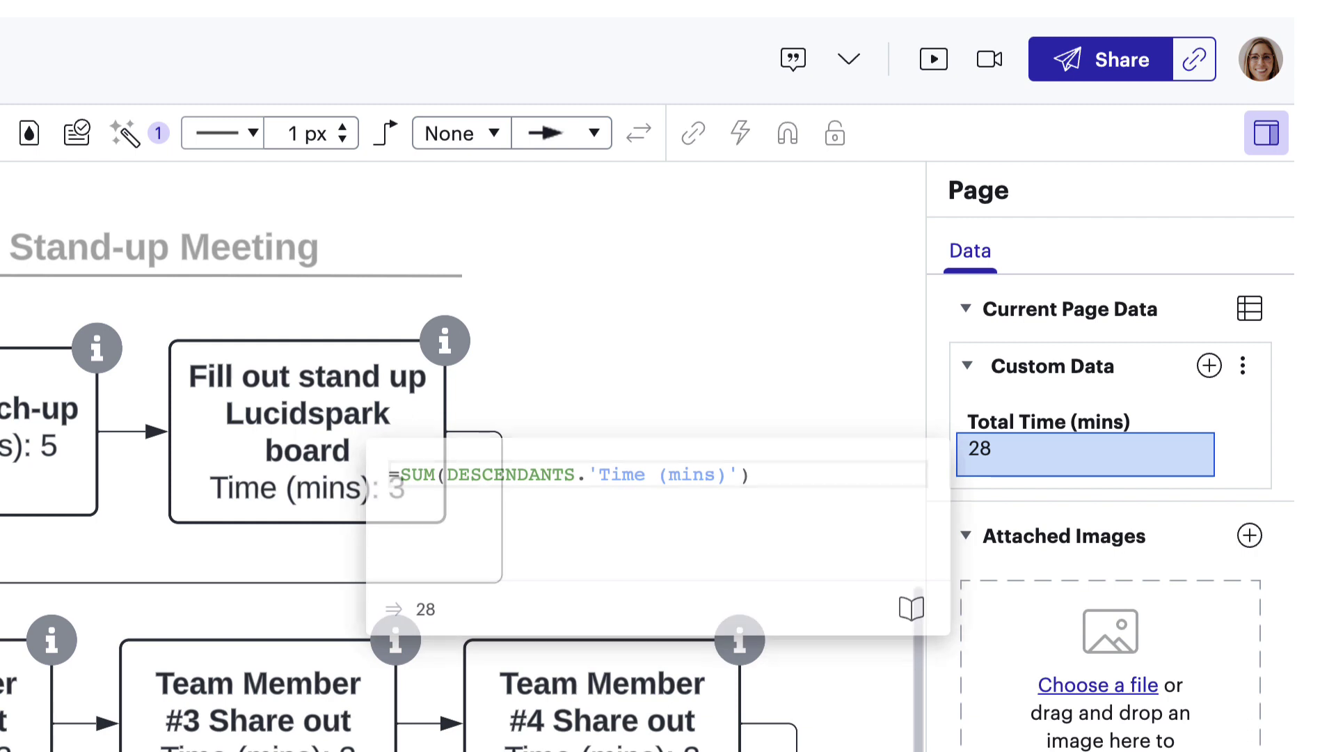